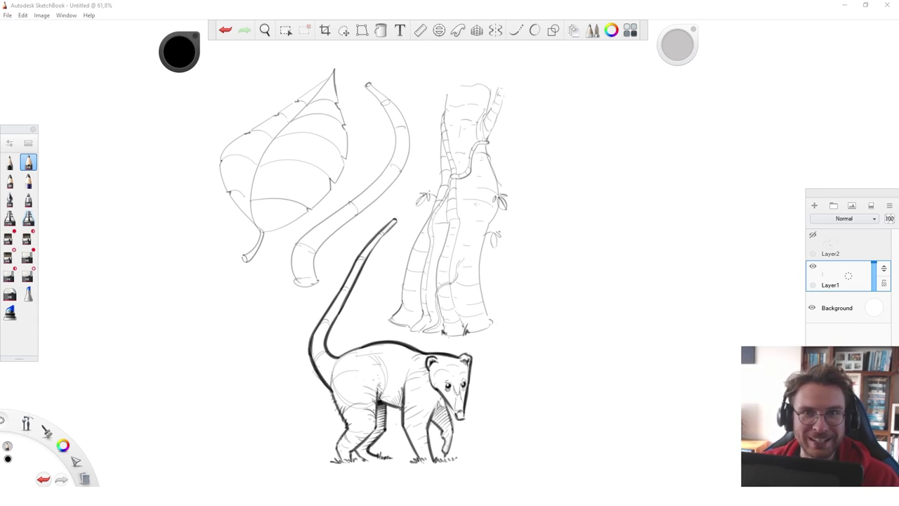
Step: Draw one flowing S-shaped centre line in the blank area beside the tree and animal sketches
{"action": "key", "text": "space"}
{"action": "left_click_drag", "start_coordinate": [533, 387], "coordinate": [341, 389]}
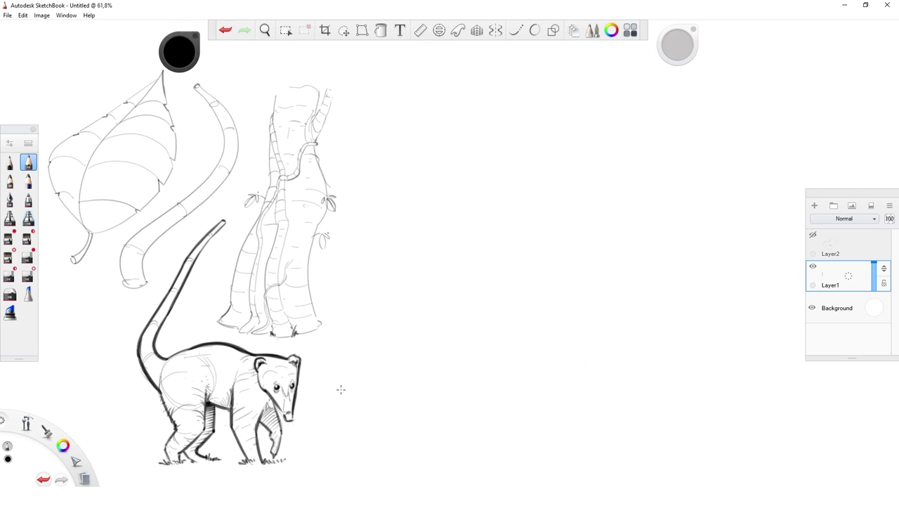
{"action": "key", "text": "space"}
{"action": "left_click_drag", "start_coordinate": [465, 296], "coordinate": [384, 265]}
{"action": "mouse_move", "coordinate": [346, 370]}
{"action": "left_mouse_down"}
{"action": "mouse_move", "coordinate": [327, 348]}
{"action": "mouse_move", "coordinate": [380, 204]}
{"action": "mouse_move", "coordinate": [522, 225]}
{"action": "mouse_move", "coordinate": [587, 111]}
{"action": "left_mouse_up"}
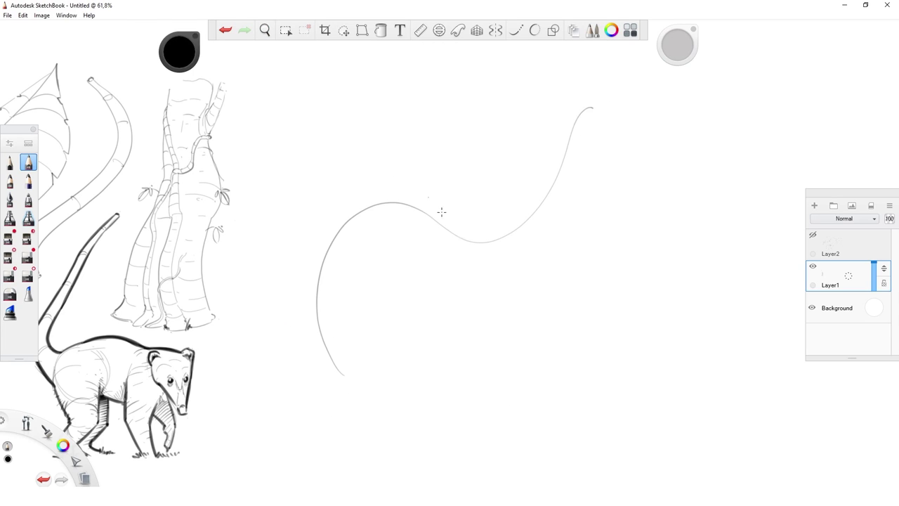
Step: Switch the brush colour to red and draw crossing horizontal and vertical axes with end dots above the curve
{"action": "left_click", "coordinate": [196, 48]}
{"action": "left_click", "coordinate": [184, 53]}
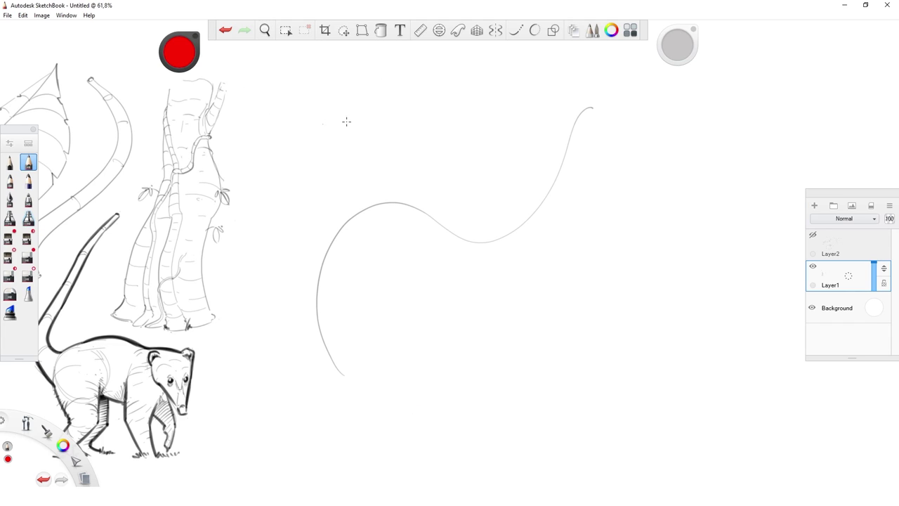
{"action": "left_click_drag", "start_coordinate": [416, 103], "coordinate": [265, 104]}
{"action": "left_click_drag", "start_coordinate": [340, 75], "coordinate": [341, 129]}
{"action": "left_click", "coordinate": [264, 103]}
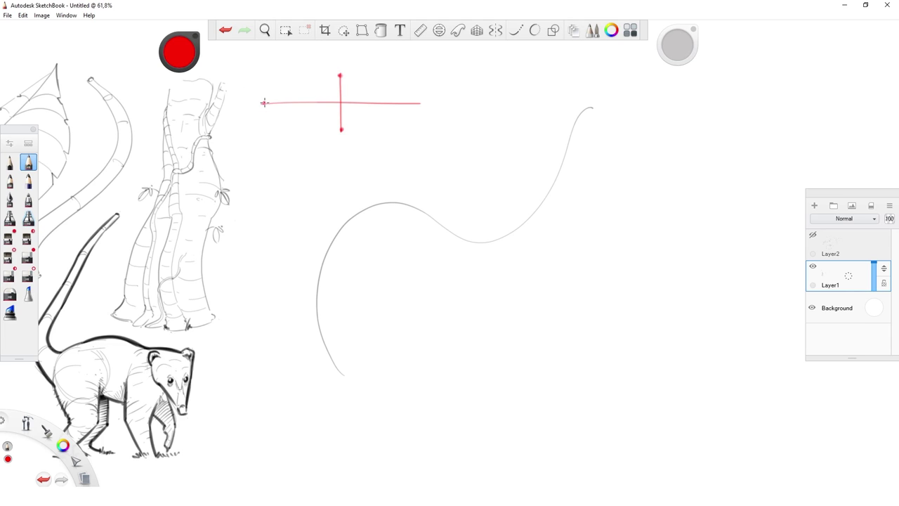
{"action": "left_click", "coordinate": [414, 103]}
Step: Draw a wide red ellipse around the crossed axes, passing through their end dots
{"action": "mouse_move", "coordinate": [351, 70]}
{"action": "left_mouse_down"}
{"action": "mouse_move", "coordinate": [321, 75]}
{"action": "mouse_move", "coordinate": [371, 85]}
{"action": "left_mouse_up"}
{"action": "key", "text": "ctrl+z"}
{"action": "key", "text": "ctrl+y"}
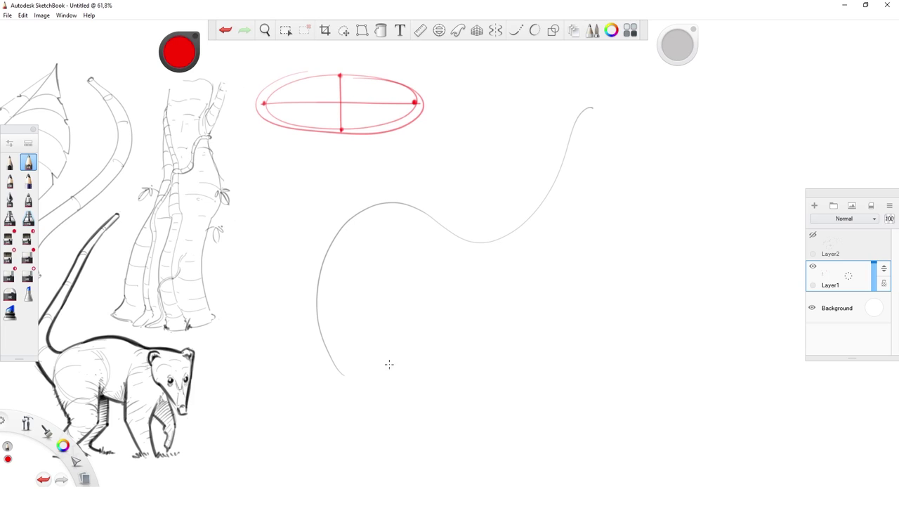
Step: Draw a red ellipse with axes and end dots at the curve's lower end, and mark the reference ellipse's right angle
{"action": "left_click", "coordinate": [343, 375]}
{"action": "left_click_drag", "start_coordinate": [320, 396], "coordinate": [320, 403]}
{"action": "left_click_drag", "start_coordinate": [343, 94], "coordinate": [352, 103]}
{"action": "left_click", "coordinate": [320, 401]}
{"action": "left_click", "coordinate": [367, 349]}
{"action": "mouse_move", "coordinate": [367, 350]}
{"action": "left_mouse_down"}
{"action": "mouse_move", "coordinate": [320, 401]}
{"action": "mouse_move", "coordinate": [366, 351]}
{"action": "left_mouse_up"}
Step: Draw two red cross lines perpendicular to the curve's first bend, with end dots and right-angle marks
{"action": "left_click_drag", "start_coordinate": [293, 272], "coordinate": [346, 280]}
{"action": "left_click", "coordinate": [347, 280]}
{"action": "left_click_drag", "start_coordinate": [427, 176], "coordinate": [401, 233]}
{"action": "left_click_drag", "start_coordinate": [415, 199], "coordinate": [418, 208]}
{"action": "left_click", "coordinate": [426, 176]}
Step: Add three more red perpendicular cross lines along the rest of the curve, with end dots and right-angle marks
{"action": "left_click_drag", "start_coordinate": [495, 207], "coordinate": [517, 262]}
{"action": "left_click_drag", "start_coordinate": [539, 155], "coordinate": [596, 170]}
{"action": "left_click_drag", "start_coordinate": [575, 90], "coordinate": [592, 128]}
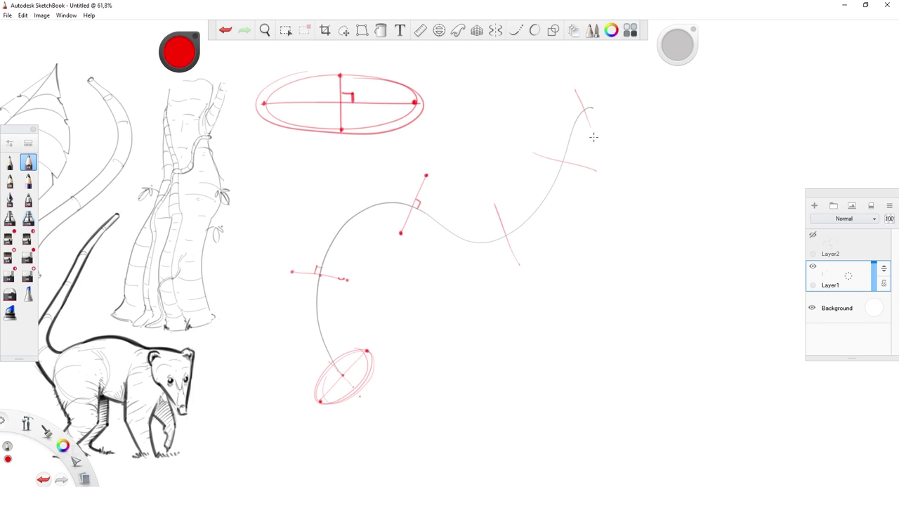
{"action": "left_click", "coordinate": [537, 154]}
{"action": "left_click", "coordinate": [592, 170]}
{"action": "left_click", "coordinate": [577, 93]}
{"action": "left_click_drag", "start_coordinate": [500, 235], "coordinate": [504, 232]}
{"action": "left_click_drag", "start_coordinate": [557, 162], "coordinate": [595, 170]}
{"action": "left_click_drag", "start_coordinate": [581, 108], "coordinate": [585, 110]}
{"action": "left_click", "coordinate": [591, 130]}
Step: Draw a red ellipse around each of the five cross lines along the curve
{"action": "left_click_drag", "start_coordinate": [306, 260], "coordinate": [347, 280]}
{"action": "left_click_drag", "start_coordinate": [426, 174], "coordinate": [401, 233]}
{"action": "left_click_drag", "start_coordinate": [517, 264], "coordinate": [488, 212]}
{"action": "left_click_drag", "start_coordinate": [537, 154], "coordinate": [595, 171]}
{"action": "left_click_drag", "start_coordinate": [578, 92], "coordinate": [592, 131]}
Step: Trace the tube's two outer edges in black through the ellipse ends with Steady Stroke, and darken the lower end's rim freehand
{"action": "left_click_drag", "start_coordinate": [186, 36], "coordinate": [187, 49]}
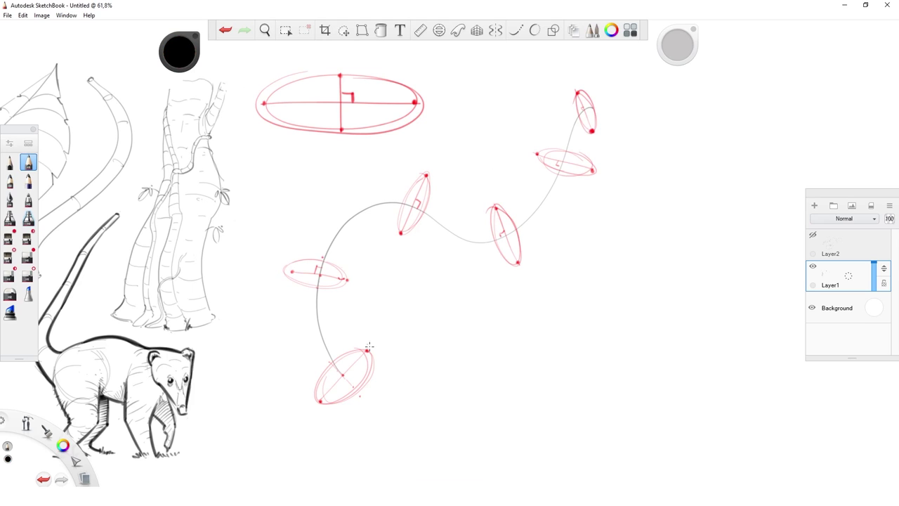
{"action": "left_click", "coordinate": [519, 31]}
{"action": "mouse_move", "coordinate": [367, 349]}
{"action": "left_mouse_down"}
{"action": "mouse_move", "coordinate": [347, 280]}
{"action": "mouse_move", "coordinate": [358, 248]}
{"action": "mouse_move", "coordinate": [392, 228]}
{"action": "mouse_move", "coordinate": [419, 233]}
{"action": "mouse_move", "coordinate": [467, 267]}
{"action": "mouse_move", "coordinate": [517, 268]}
{"action": "mouse_move", "coordinate": [584, 187]}
{"action": "mouse_move", "coordinate": [601, 123]}
{"action": "mouse_move", "coordinate": [621, 111]}
{"action": "left_mouse_up"}
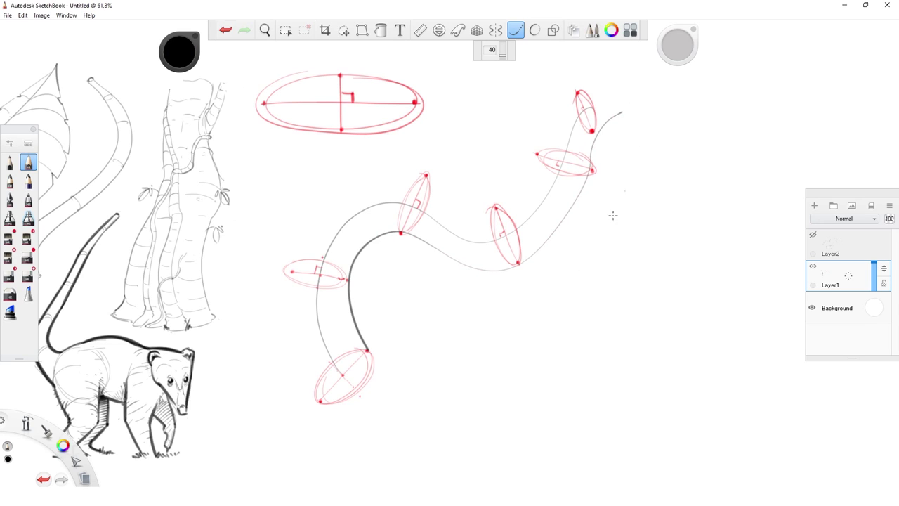
{"action": "mouse_move", "coordinate": [321, 402]}
{"action": "left_mouse_down"}
{"action": "mouse_move", "coordinate": [298, 363]}
{"action": "mouse_move", "coordinate": [282, 304]}
{"action": "mouse_move", "coordinate": [285, 256]}
{"action": "mouse_move", "coordinate": [307, 218]}
{"action": "mouse_move", "coordinate": [337, 188]}
{"action": "mouse_move", "coordinate": [389, 171]}
{"action": "mouse_move", "coordinate": [434, 174]}
{"action": "mouse_move", "coordinate": [493, 208]}
{"action": "mouse_move", "coordinate": [486, 206]}
{"action": "mouse_move", "coordinate": [520, 199]}
{"action": "mouse_move", "coordinate": [538, 180]}
{"action": "mouse_move", "coordinate": [549, 117]}
{"action": "mouse_move", "coordinate": [585, 81]}
{"action": "mouse_move", "coordinate": [615, 74]}
{"action": "left_mouse_up"}
{"action": "left_click", "coordinate": [516, 30]}
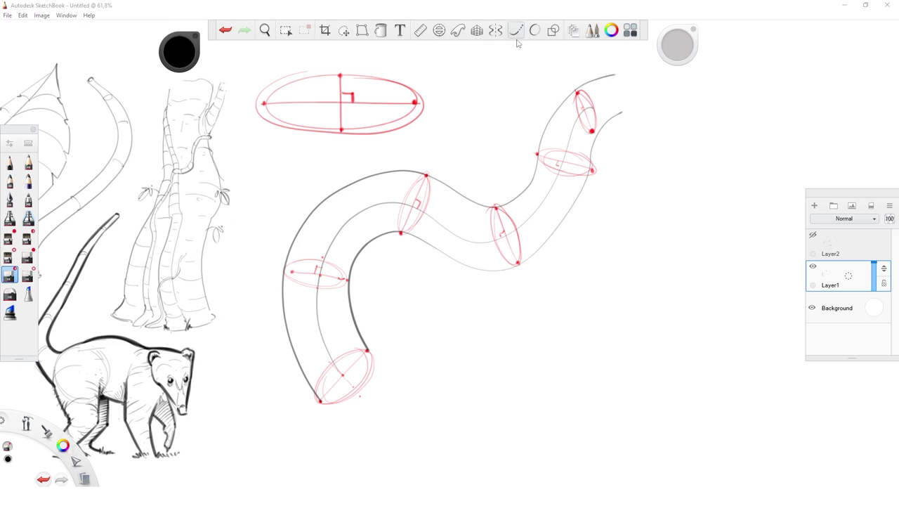
{"action": "left_click_drag", "start_coordinate": [322, 401], "coordinate": [372, 351]}
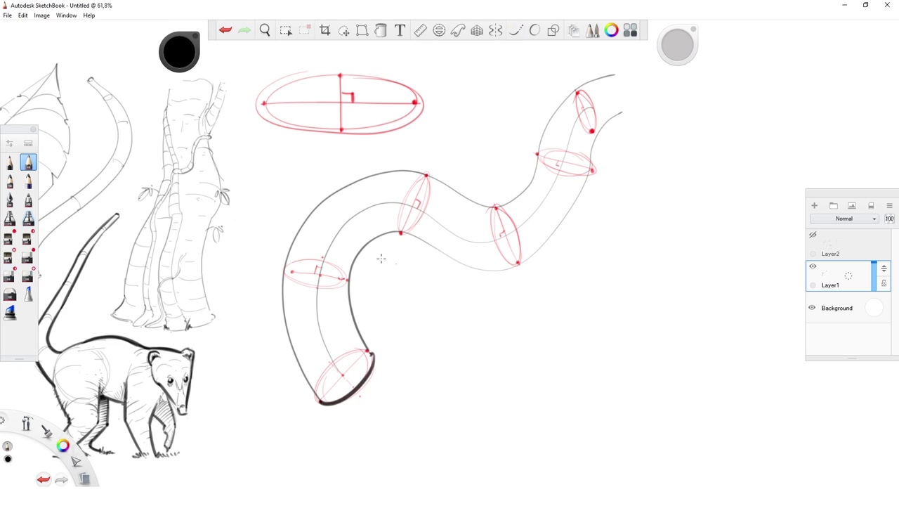
{"action": "left_click_drag", "start_coordinate": [425, 177], "coordinate": [408, 243]}
{"action": "left_click_drag", "start_coordinate": [496, 212], "coordinate": [524, 251]}
{"action": "key", "text": "ctrl+z"}
{"action": "key", "text": "ctrl+z"}
Step: Draw black contour arcs over the tube's middle ellipses and close its upper end with a narrow ellipse
{"action": "left_click_drag", "start_coordinate": [425, 176], "coordinate": [421, 221]}
{"action": "left_click_drag", "start_coordinate": [497, 208], "coordinate": [520, 253]}
{"action": "mouse_move", "coordinate": [616, 76]}
{"action": "left_mouse_down"}
{"action": "mouse_move", "coordinate": [616, 111]}
{"action": "mouse_move", "coordinate": [615, 77]}
{"action": "left_mouse_up"}
{"action": "key", "text": "ctrl+z"}
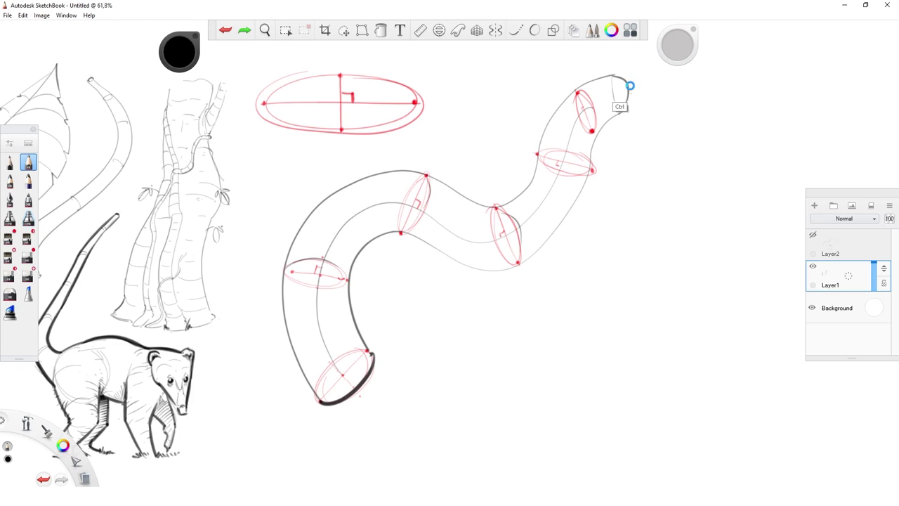
{"action": "key", "text": "ctrl+z"}
{"action": "mouse_move", "coordinate": [615, 76]}
{"action": "left_mouse_down"}
{"action": "mouse_move", "coordinate": [614, 102]}
{"action": "mouse_move", "coordinate": [625, 97]}
{"action": "mouse_move", "coordinate": [621, 114]}
{"action": "mouse_move", "coordinate": [616, 80]}
{"action": "left_mouse_up"}
Step: Erase the end of the centre line inside the uppermost red ellipse and return to the pencil
{"action": "key", "text": "e"}
{"action": "left_click_drag", "start_coordinate": [590, 108], "coordinate": [592, 117]}
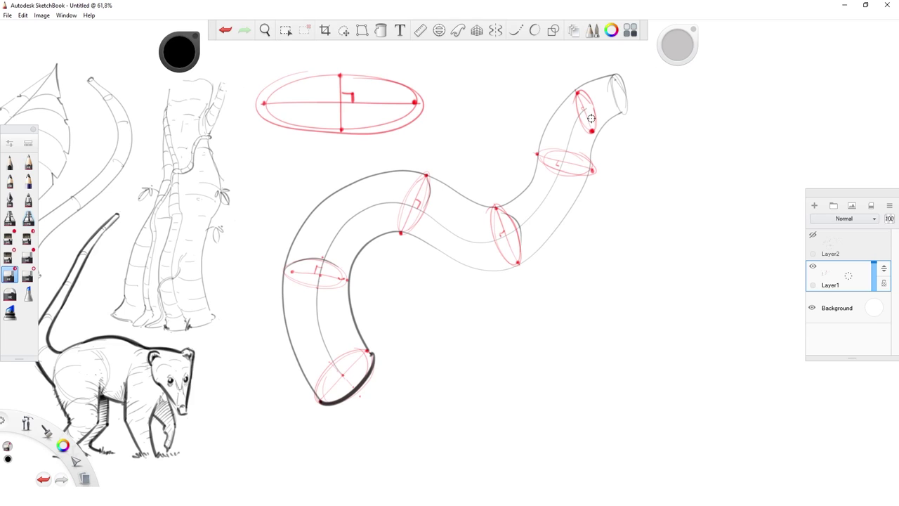
{"action": "key", "text": "b"}
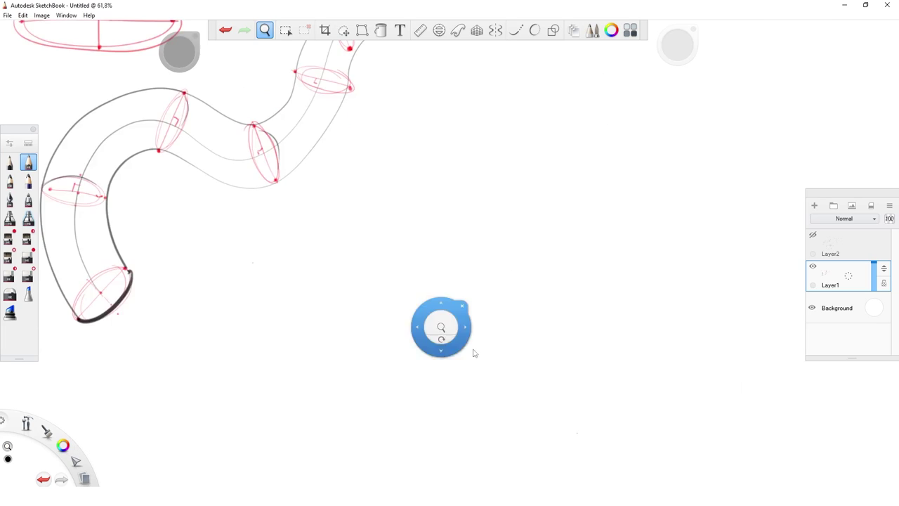
Step: Draw a vertical axis in a blank area, crossed by a horizon line labelled "HL"
{"action": "left_click_drag", "start_coordinate": [631, 364], "coordinate": [477, 386]}
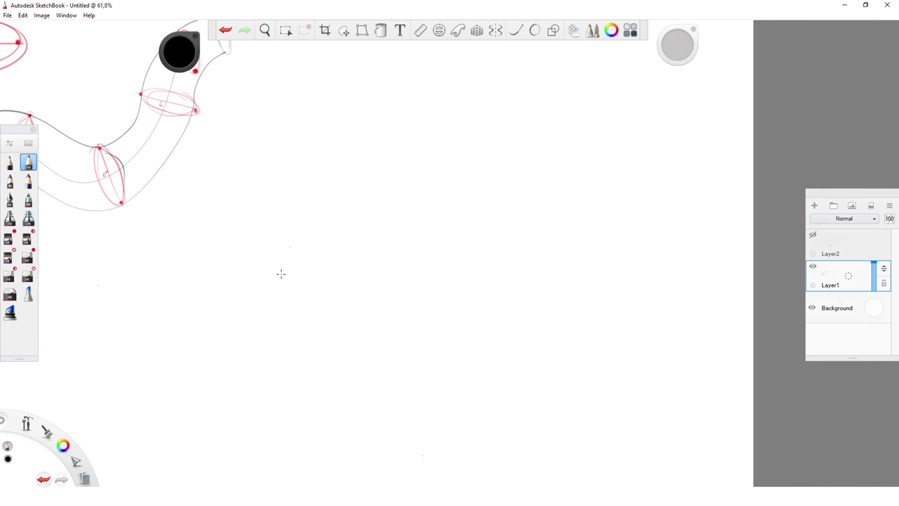
{"action": "left_click_drag", "start_coordinate": [306, 392], "coordinate": [306, 121]}
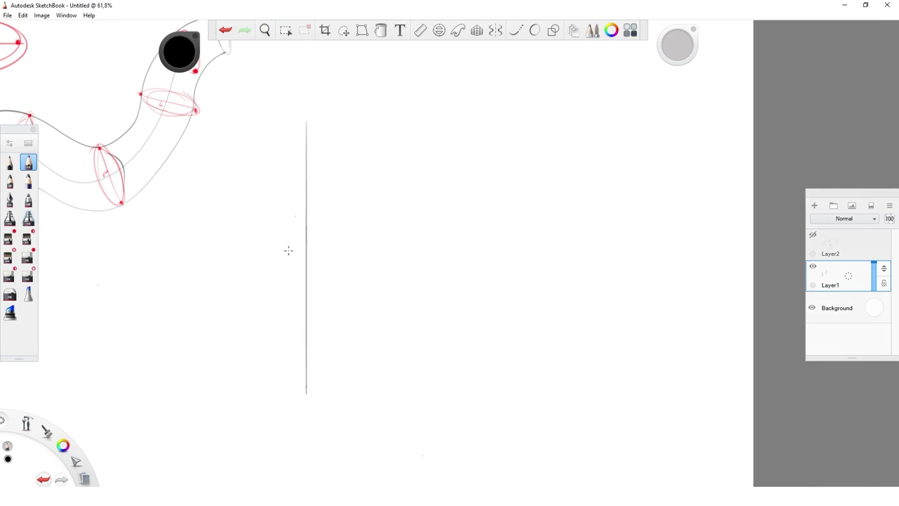
{"action": "mouse_move", "coordinate": [195, 266]}
{"action": "left_mouse_down"}
{"action": "mouse_move", "coordinate": [465, 266]}
{"action": "mouse_move", "coordinate": [441, 261]}
{"action": "left_mouse_up"}
{"action": "left_click_drag", "start_coordinate": [441, 254], "coordinate": [462, 261]}
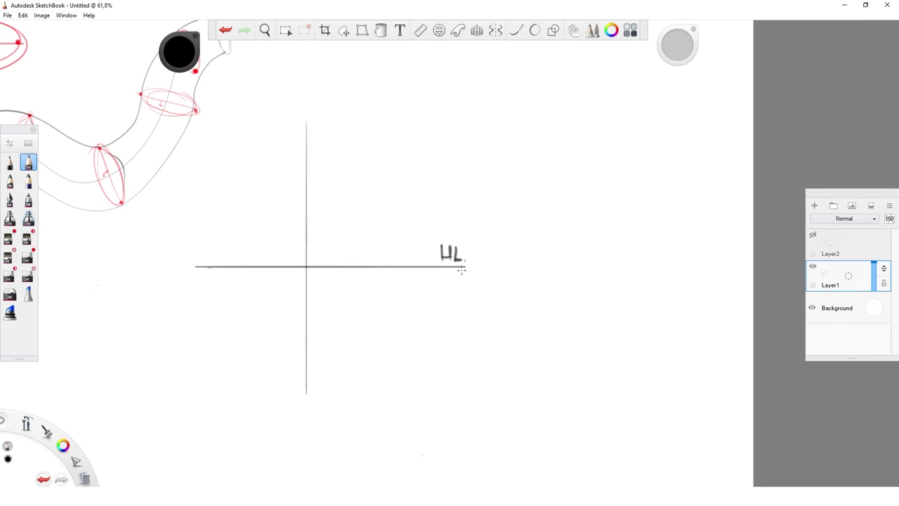
Step: Draw a parallel edge on each side of the vertical axis, and stack ellipses that get rounder below the horizon line
{"action": "left_click_drag", "start_coordinate": [279, 393], "coordinate": [278, 121]}
{"action": "left_click_drag", "start_coordinate": [338, 391], "coordinate": [339, 109]}
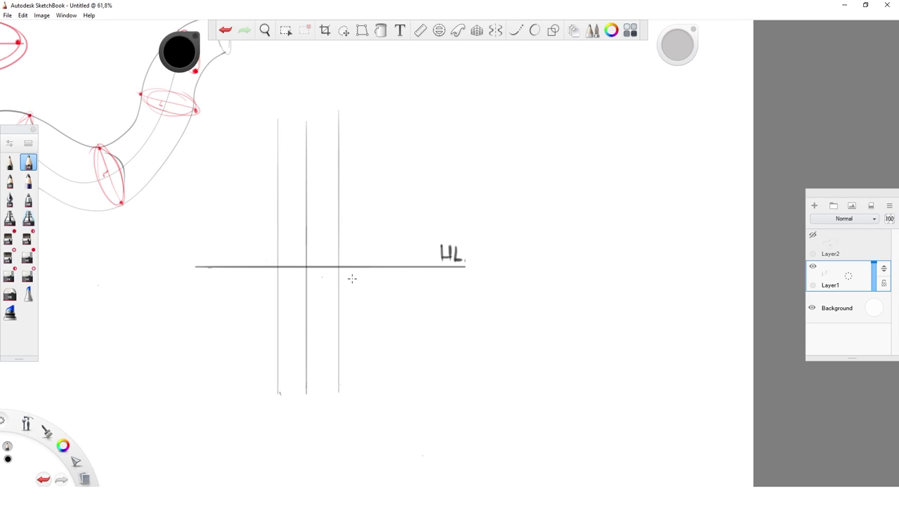
{"action": "mouse_move", "coordinate": [321, 273]}
{"action": "left_mouse_down"}
{"action": "mouse_move", "coordinate": [325, 288]}
{"action": "mouse_move", "coordinate": [284, 305]}
{"action": "mouse_move", "coordinate": [340, 303]}
{"action": "left_mouse_up"}
{"action": "left_click_drag", "start_coordinate": [280, 317], "coordinate": [264, 327]}
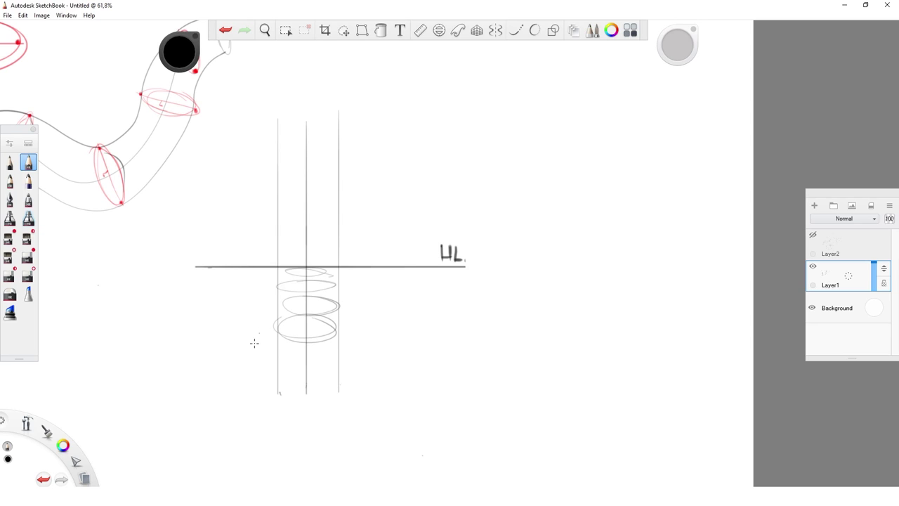
{"action": "mouse_move", "coordinate": [337, 342]}
{"action": "left_mouse_down"}
{"action": "mouse_move", "coordinate": [328, 373]}
{"action": "mouse_move", "coordinate": [346, 397]}
{"action": "left_mouse_up"}
{"action": "mouse_move", "coordinate": [281, 263]}
{"action": "left_mouse_down"}
{"action": "mouse_move", "coordinate": [325, 245]}
{"action": "mouse_move", "coordinate": [302, 242]}
{"action": "mouse_move", "coordinate": [317, 221]}
{"action": "mouse_move", "coordinate": [337, 228]}
{"action": "left_mouse_up"}
{"action": "key", "text": "ctrl+z"}
{"action": "key", "text": "ctrl+z"}
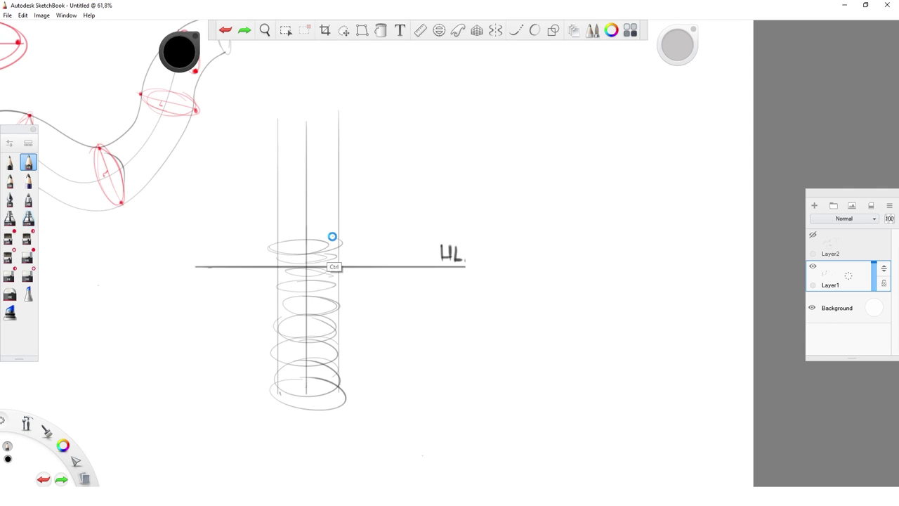
Step: Stack ellipses that get rounder above the horizon line, and darken the column's sides and its top and bottom rims
{"action": "mouse_move", "coordinate": [296, 257]}
{"action": "left_mouse_down"}
{"action": "mouse_move", "coordinate": [279, 240]}
{"action": "mouse_move", "coordinate": [331, 224]}
{"action": "mouse_move", "coordinate": [337, 196]}
{"action": "mouse_move", "coordinate": [274, 196]}
{"action": "mouse_move", "coordinate": [305, 149]}
{"action": "mouse_move", "coordinate": [330, 175]}
{"action": "mouse_move", "coordinate": [281, 150]}
{"action": "mouse_move", "coordinate": [286, 126]}
{"action": "mouse_move", "coordinate": [341, 129]}
{"action": "left_mouse_up"}
{"action": "left_click_drag", "start_coordinate": [280, 395], "coordinate": [276, 114]}
{"action": "left_click_drag", "start_coordinate": [342, 395], "coordinate": [329, 110]}
{"action": "key", "text": "ctrl+z"}
{"action": "left_click_drag", "start_coordinate": [340, 394], "coordinate": [339, 118]}
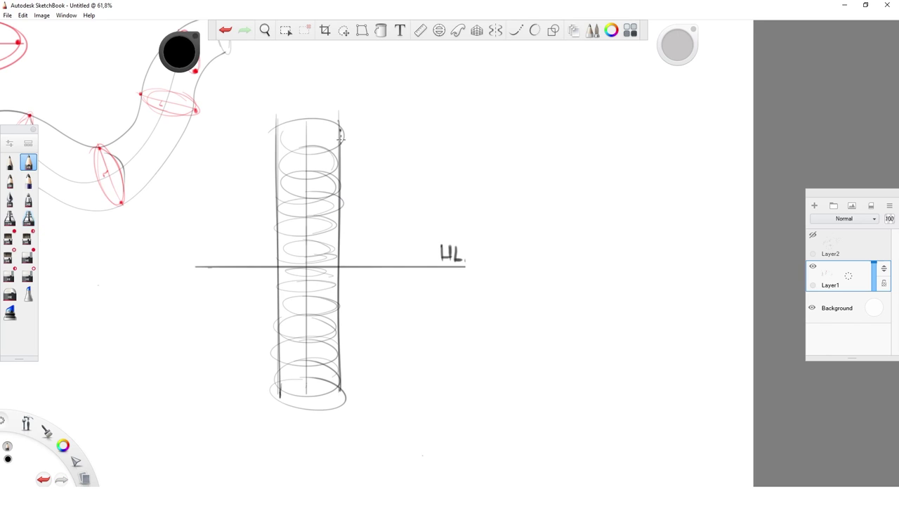
{"action": "left_click_drag", "start_coordinate": [276, 135], "coordinate": [342, 137]}
{"action": "left_click_drag", "start_coordinate": [280, 389], "coordinate": [424, 381]}
Step: Draw a vertical double-headed arrow in the blank space beside the column
{"action": "key", "text": "space"}
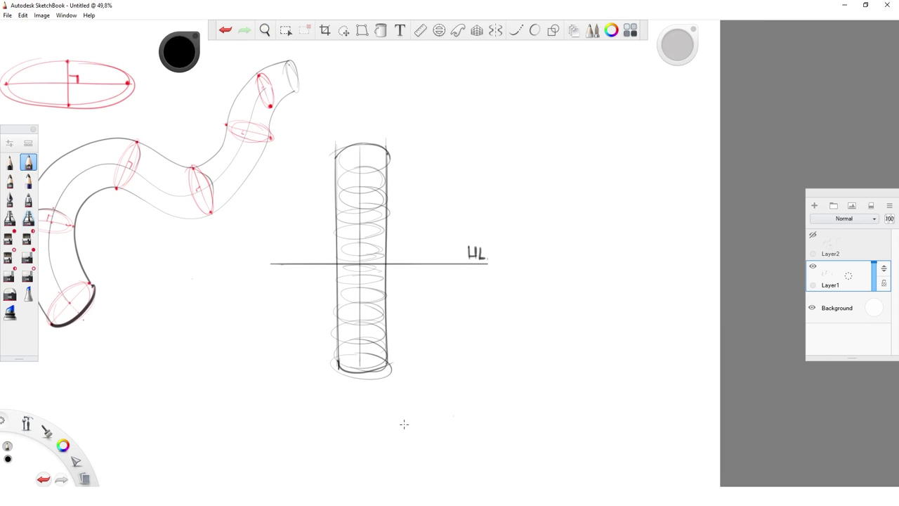
{"action": "key", "text": "space"}
{"action": "left_click_drag", "start_coordinate": [564, 399], "coordinate": [459, 395]}
{"action": "scroll", "coordinate": [398, 366], "scroll_direction": "right", "scroll_amount": 1}
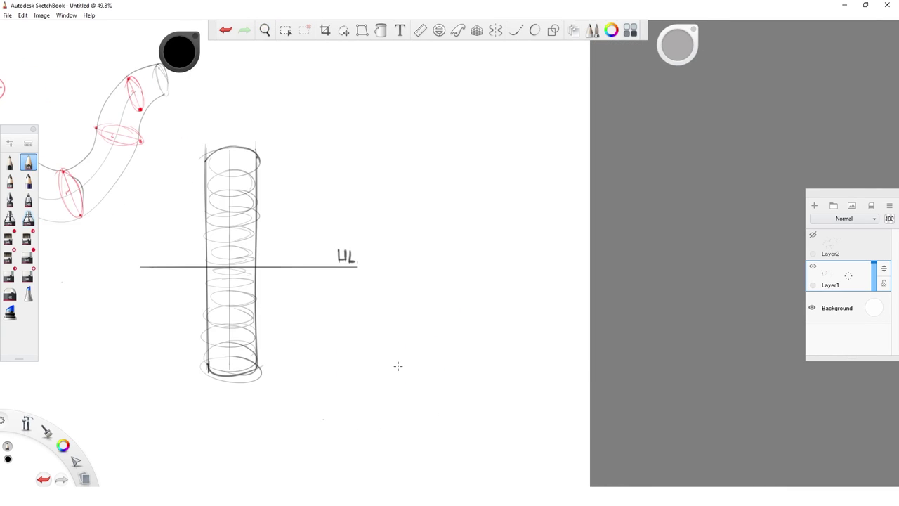
{"action": "key", "text": "space"}
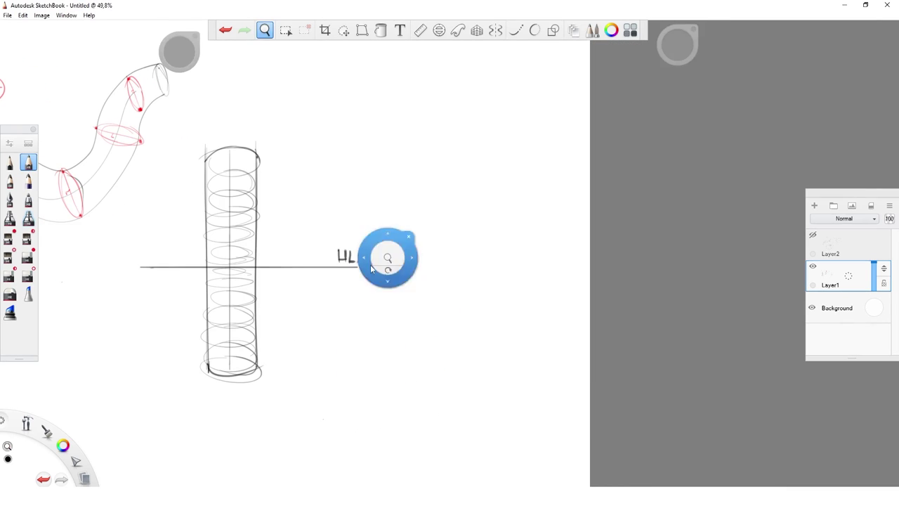
{"action": "left_click_drag", "start_coordinate": [364, 222], "coordinate": [363, 233]}
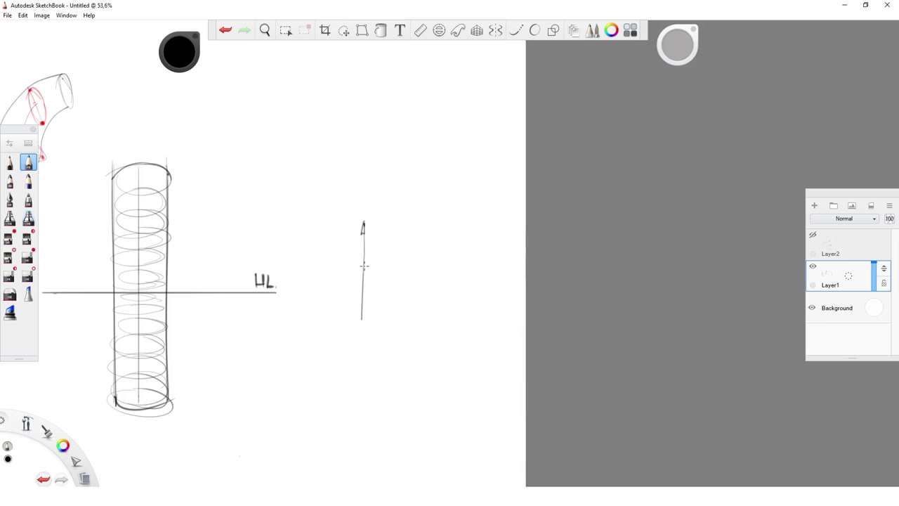
{"action": "mouse_move", "coordinate": [362, 318]}
{"action": "left_mouse_down"}
{"action": "mouse_move", "coordinate": [363, 328]}
{"action": "mouse_move", "coordinate": [366, 317]}
{"action": "left_mouse_up"}
Step: Sketch a horizontal bar with a centre line against the arrow, and a narrow pointed shape below the arrow
{"action": "left_click_drag", "start_coordinate": [271, 252], "coordinate": [362, 252]}
{"action": "mouse_move", "coordinate": [357, 460]}
{"action": "left_mouse_down"}
{"action": "mouse_move", "coordinate": [361, 407]}
{"action": "mouse_move", "coordinate": [366, 461]}
{"action": "mouse_move", "coordinate": [368, 449]}
{"action": "left_mouse_up"}
{"action": "left_click_drag", "start_coordinate": [362, 409], "coordinate": [363, 408]}
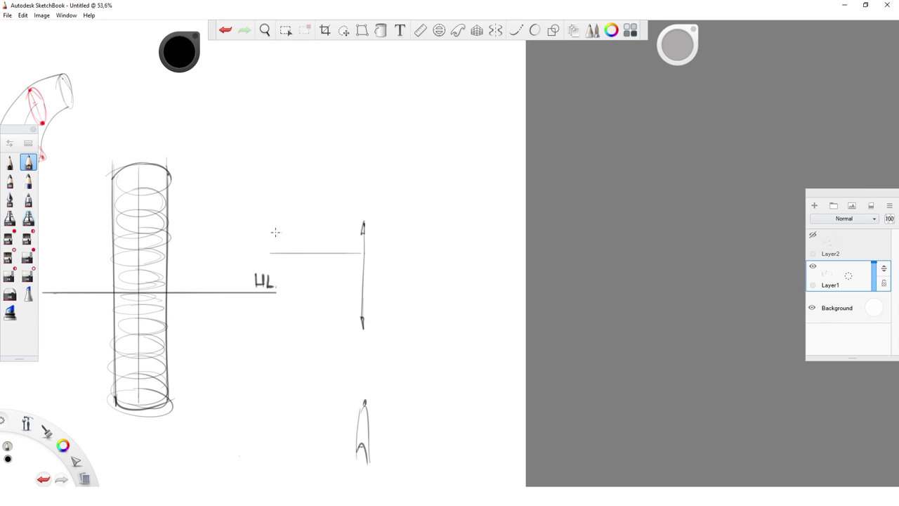
{"action": "mouse_move", "coordinate": [269, 241]}
{"action": "left_mouse_down"}
{"action": "mouse_move", "coordinate": [270, 266]}
{"action": "mouse_move", "coordinate": [353, 266]}
{"action": "mouse_move", "coordinate": [286, 237]}
{"action": "mouse_move", "coordinate": [359, 236]}
{"action": "left_mouse_up"}
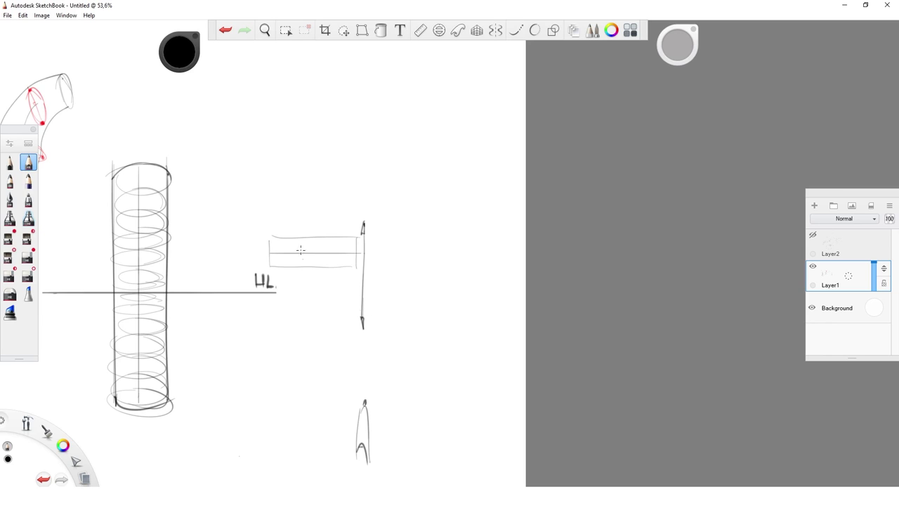
Step: Draw a red curved arrow sweeping downward from the free end of the horizontal bar
{"action": "mouse_move", "coordinate": [246, 257]}
{"action": "left_mouse_down"}
{"action": "mouse_move", "coordinate": [247, 281]}
{"action": "mouse_move", "coordinate": [306, 352]}
{"action": "left_mouse_up"}
{"action": "key", "text": "ctrl+z"}
{"action": "left_click_drag", "start_coordinate": [180, 59], "coordinate": [179, 50]}
{"action": "left_click", "coordinate": [180, 50]}
{"action": "left_click", "coordinate": [188, 59]}
{"action": "mouse_move", "coordinate": [250, 257]}
{"action": "left_mouse_down"}
{"action": "mouse_move", "coordinate": [265, 331]}
{"action": "mouse_move", "coordinate": [311, 365]}
{"action": "left_mouse_up"}
Step: Draw a small red bar with a circle in its middle, beside the narrow pointed shape
{"action": "key", "text": "space"}
{"action": "left_click_drag", "start_coordinate": [555, 492], "coordinate": [461, 429]}
{"action": "left_click_drag", "start_coordinate": [354, 391], "coordinate": [354, 404]}
{"action": "mouse_move", "coordinate": [354, 401]}
{"action": "left_mouse_down"}
{"action": "mouse_move", "coordinate": [383, 401]}
{"action": "mouse_move", "coordinate": [365, 405]}
{"action": "mouse_move", "coordinate": [368, 388]}
{"action": "left_mouse_up"}
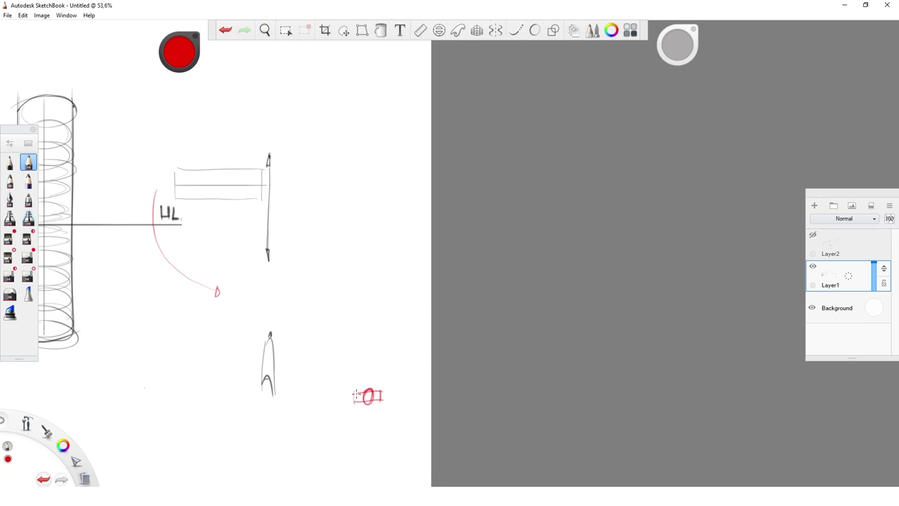
Step: Draw a red rotation fan above the small bar, with a pivot dot, horizontal and vertical arms, rays and an arc arrow
{"action": "left_click", "coordinate": [363, 278]}
{"action": "mouse_move", "coordinate": [363, 279]}
{"action": "left_mouse_down"}
{"action": "mouse_move", "coordinate": [288, 279]}
{"action": "mouse_move", "coordinate": [326, 351]}
{"action": "mouse_move", "coordinate": [355, 361]}
{"action": "mouse_move", "coordinate": [352, 371]}
{"action": "left_mouse_up"}
{"action": "left_click_drag", "start_coordinate": [292, 318], "coordinate": [347, 285]}
{"action": "left_click_drag", "start_coordinate": [316, 344], "coordinate": [352, 294]}
{"action": "mouse_move", "coordinate": [346, 361]}
{"action": "left_mouse_down"}
{"action": "mouse_move", "coordinate": [359, 297]}
{"action": "mouse_move", "coordinate": [368, 369]}
{"action": "left_mouse_up"}
Step: Switch back to black and draw a descending chain of widening ellipses from the bar's free end to the vertical arrow
{"action": "left_click_drag", "start_coordinate": [188, 57], "coordinate": [186, 81]}
{"action": "key", "text": "space"}
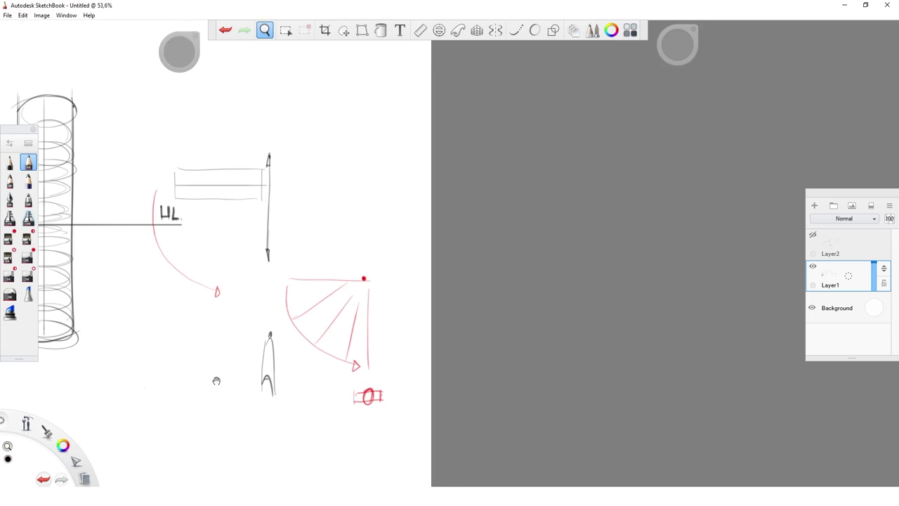
{"action": "left_click_drag", "start_coordinate": [229, 364], "coordinate": [364, 371]}
{"action": "key", "text": "space"}
{"action": "left_click_drag", "start_coordinate": [333, 271], "coordinate": [306, 263]}
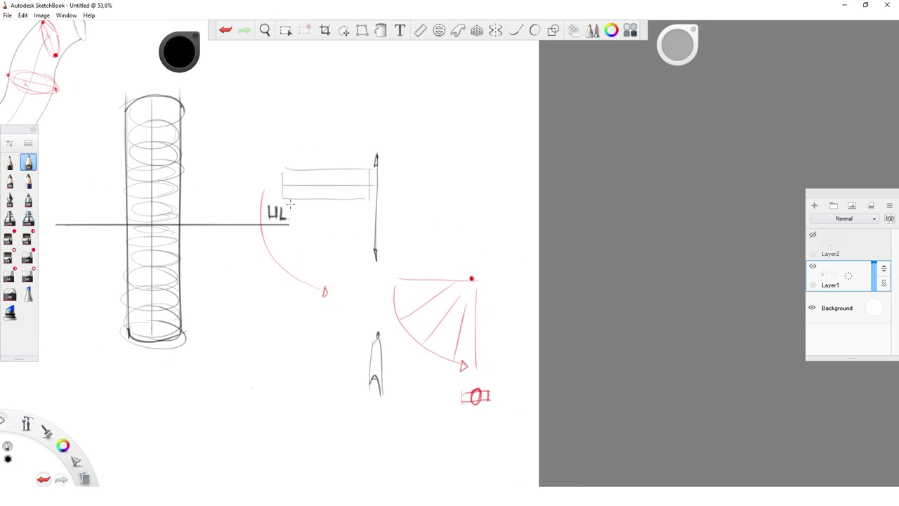
{"action": "left_click_drag", "start_coordinate": [285, 182], "coordinate": [295, 180]}
{"action": "mouse_move", "coordinate": [306, 216]}
{"action": "left_mouse_down"}
{"action": "mouse_move", "coordinate": [308, 192]}
{"action": "mouse_move", "coordinate": [309, 229]}
{"action": "left_mouse_up"}
{"action": "mouse_move", "coordinate": [335, 201]}
{"action": "left_mouse_down"}
{"action": "mouse_move", "coordinate": [329, 232]}
{"action": "mouse_move", "coordinate": [344, 210]}
{"action": "mouse_move", "coordinate": [341, 237]}
{"action": "mouse_move", "coordinate": [378, 219]}
{"action": "left_mouse_up"}
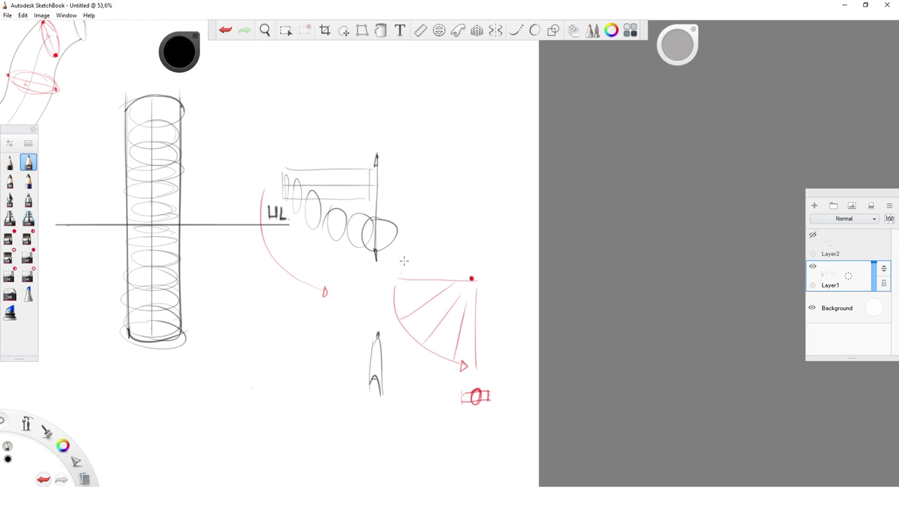
Step: Add construction lines and a centre dot to the ellipse chain, and join the ellipses with upper and lower edges
{"action": "left_click_drag", "start_coordinate": [390, 166], "coordinate": [393, 240]}
{"action": "left_click_drag", "start_coordinate": [294, 203], "coordinate": [359, 180]}
{"action": "left_click_drag", "start_coordinate": [328, 227], "coordinate": [359, 187]}
{"action": "left_click_drag", "start_coordinate": [359, 233], "coordinate": [371, 199]}
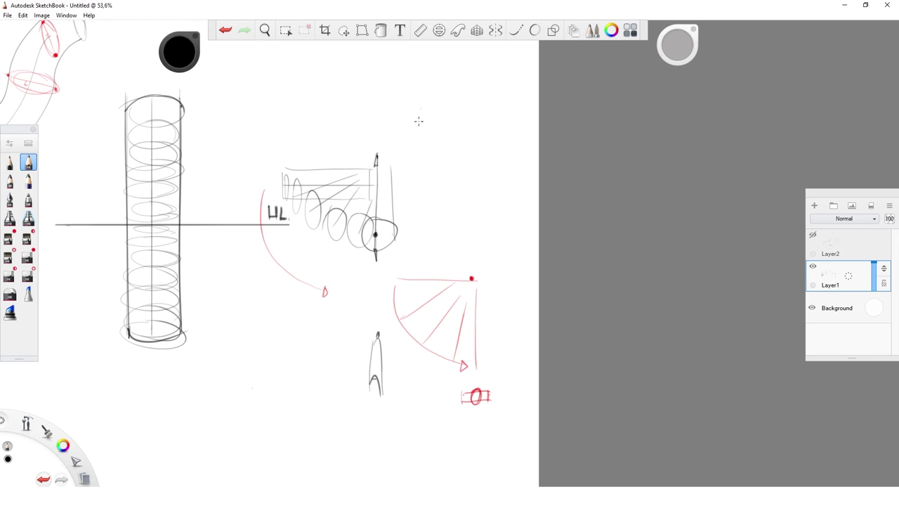
{"action": "left_click_drag", "start_coordinate": [377, 233], "coordinate": [377, 184]}
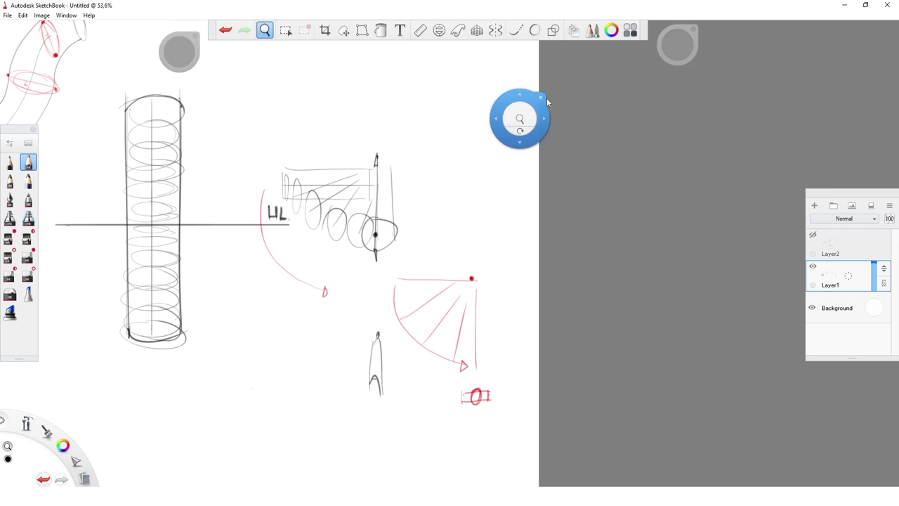
{"action": "left_click_drag", "start_coordinate": [291, 175], "coordinate": [402, 226]}
{"action": "left_click_drag", "start_coordinate": [285, 200], "coordinate": [369, 254]}
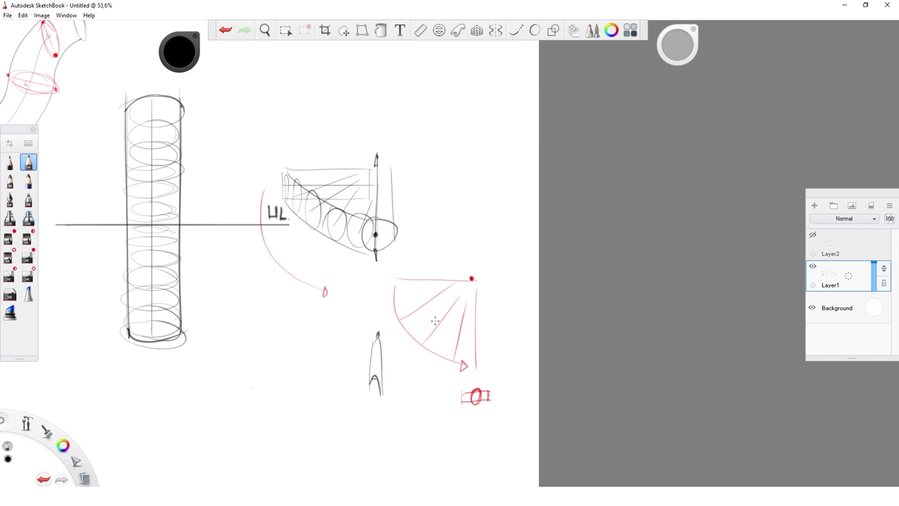
Step: Draw a horizontal row of progressively wider ellipses above the rotating bar diagram
{"action": "left_click_drag", "start_coordinate": [366, 280], "coordinate": [353, 328]}
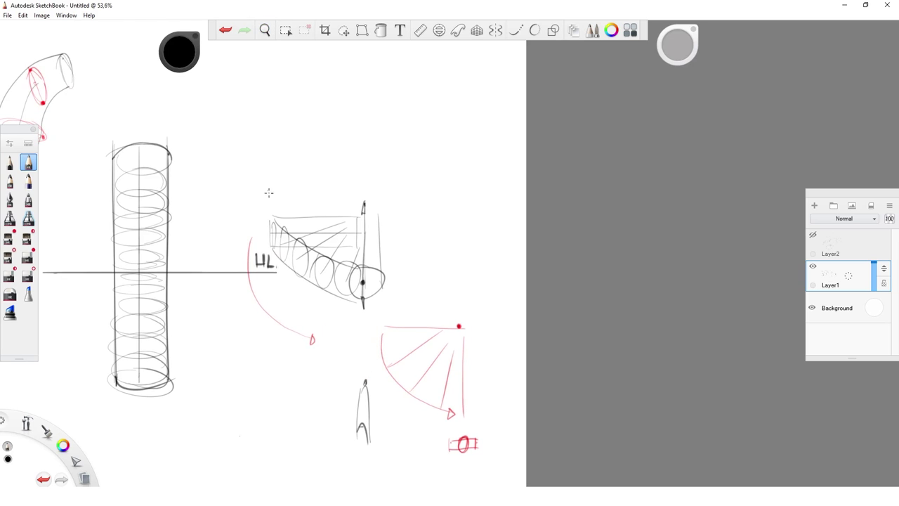
{"action": "mouse_move", "coordinate": [269, 159]}
{"action": "left_mouse_down"}
{"action": "mouse_move", "coordinate": [278, 192]}
{"action": "mouse_move", "coordinate": [299, 169]}
{"action": "mouse_move", "coordinate": [309, 189]}
{"action": "mouse_move", "coordinate": [342, 169]}
{"action": "mouse_move", "coordinate": [361, 170]}
{"action": "mouse_move", "coordinate": [342, 190]}
{"action": "left_mouse_up"}
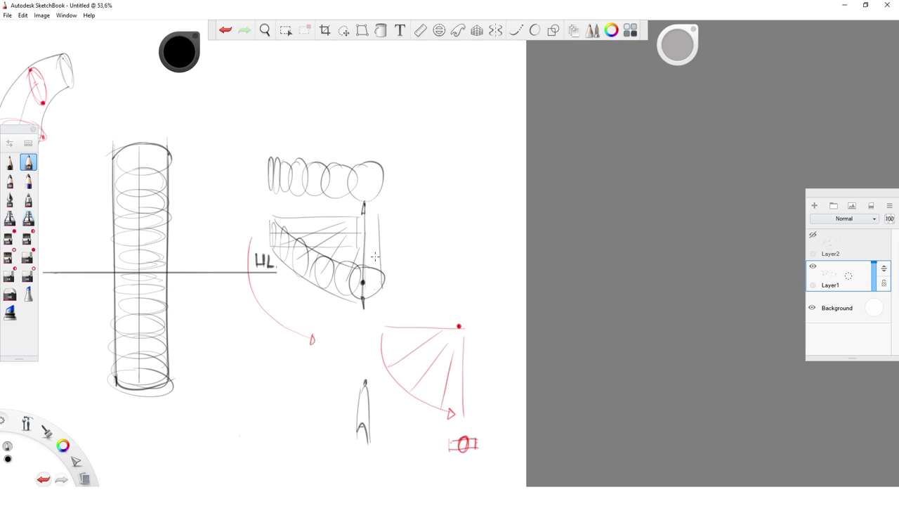
Step: Mark the centre of the widest ellipse in the upper row and draw a horizontal axis through the whole row
{"action": "left_click_drag", "start_coordinate": [375, 256], "coordinate": [381, 288]}
{"action": "left_click", "coordinate": [368, 178]}
{"action": "left_click_drag", "start_coordinate": [262, 174], "coordinate": [413, 173]}
{"action": "key", "text": "ctrl+z"}
{"action": "left_click_drag", "start_coordinate": [274, 179], "coordinate": [386, 178]}
Step: Sketch an S-shaped tube in the empty area below the first tube, with a centre line, a ground line and two parallel edges
{"action": "key", "text": "space"}
{"action": "mouse_move", "coordinate": [70, 403]}
{"action": "left_mouse_down"}
{"action": "mouse_move", "coordinate": [180, 367]}
{"action": "mouse_move", "coordinate": [452, 389]}
{"action": "mouse_move", "coordinate": [473, 134]}
{"action": "mouse_move", "coordinate": [492, 369]}
{"action": "mouse_move", "coordinate": [450, 376]}
{"action": "left_mouse_up"}
{"action": "key", "text": "space"}
{"action": "left_click_drag", "start_coordinate": [517, 432], "coordinate": [550, 269]}
{"action": "left_click_drag", "start_coordinate": [203, 344], "coordinate": [406, 258]}
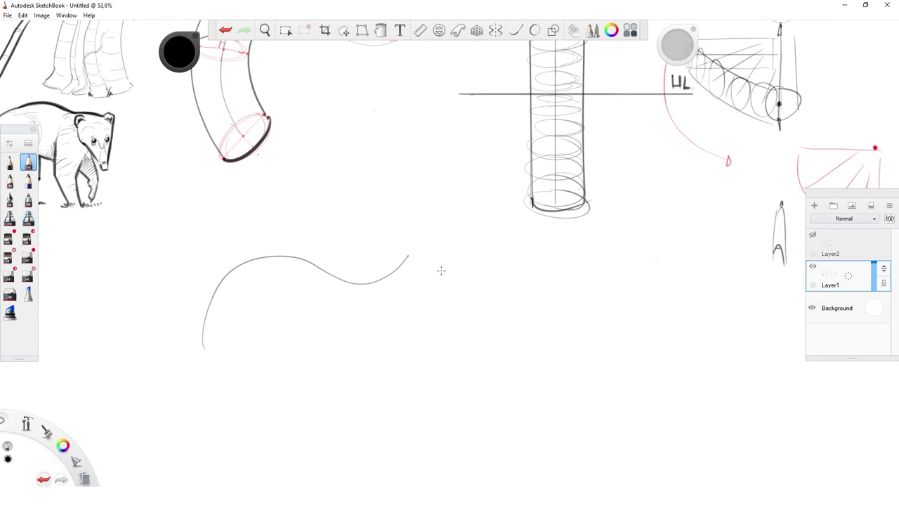
{"action": "left_click_drag", "start_coordinate": [184, 350], "coordinate": [244, 350]}
{"action": "mouse_move", "coordinate": [183, 330]}
{"action": "left_mouse_down"}
{"action": "mouse_move", "coordinate": [245, 244]}
{"action": "mouse_move", "coordinate": [325, 263]}
{"action": "left_mouse_up"}
{"action": "key", "text": "ctrl+z"}
{"action": "mouse_move", "coordinate": [186, 351]}
{"action": "left_mouse_down"}
{"action": "mouse_move", "coordinate": [244, 241]}
{"action": "mouse_move", "coordinate": [338, 253]}
{"action": "mouse_move", "coordinate": [416, 234]}
{"action": "left_mouse_up"}
{"action": "mouse_move", "coordinate": [220, 345]}
{"action": "left_mouse_down"}
{"action": "mouse_move", "coordinate": [246, 285]}
{"action": "mouse_move", "coordinate": [406, 282]}
{"action": "mouse_move", "coordinate": [419, 274]}
{"action": "left_mouse_up"}
Step: Draw a tilted square head with a circle at the tube's free end, and attach a smaller rectangle to its far side
{"action": "key", "text": "e"}
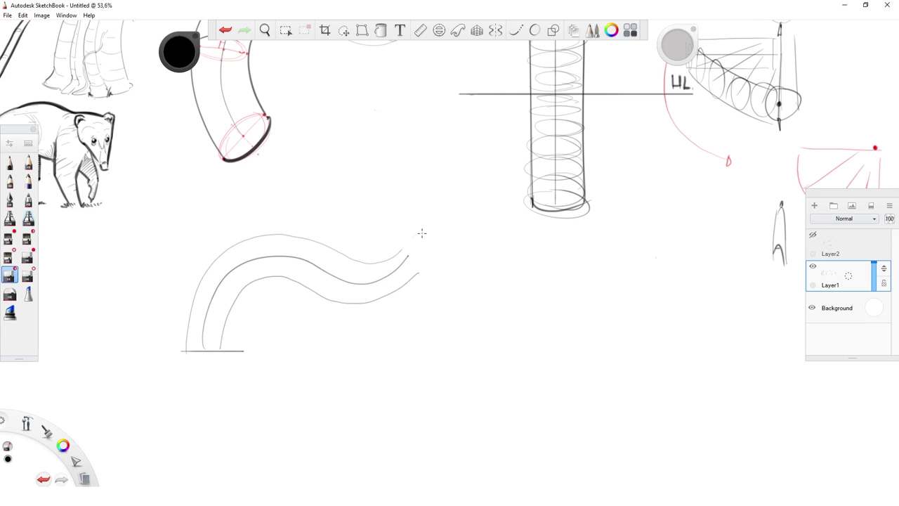
{"action": "key", "text": "e"}
{"action": "mouse_move", "coordinate": [400, 252]}
{"action": "left_mouse_down"}
{"action": "mouse_move", "coordinate": [417, 270]}
{"action": "mouse_move", "coordinate": [428, 219]}
{"action": "left_mouse_up"}
{"action": "key", "text": "ctrl+z"}
{"action": "left_click_drag", "start_coordinate": [421, 276], "coordinate": [448, 251]}
{"action": "mouse_move", "coordinate": [429, 218]}
{"action": "left_mouse_down"}
{"action": "mouse_move", "coordinate": [454, 248]}
{"action": "mouse_move", "coordinate": [424, 258]}
{"action": "mouse_move", "coordinate": [433, 247]}
{"action": "mouse_move", "coordinate": [426, 259]}
{"action": "mouse_move", "coordinate": [424, 238]}
{"action": "left_mouse_up"}
{"action": "key", "text": "ctrl+z"}
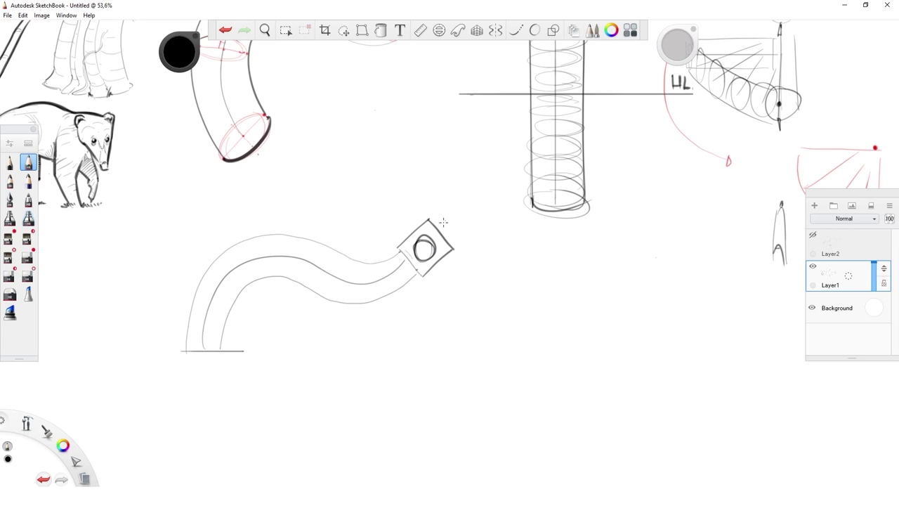
{"action": "mouse_move", "coordinate": [436, 221]}
{"action": "left_mouse_down"}
{"action": "mouse_move", "coordinate": [455, 208]}
{"action": "mouse_move", "coordinate": [450, 243]}
{"action": "left_mouse_up"}
{"action": "left_click_drag", "start_coordinate": [455, 209], "coordinate": [468, 226]}
Step: Sketch the head separately in perspective as a box with an ellipse on one face and a smaller box projecting from another
{"action": "left_click_drag", "start_coordinate": [456, 387], "coordinate": [309, 395]}
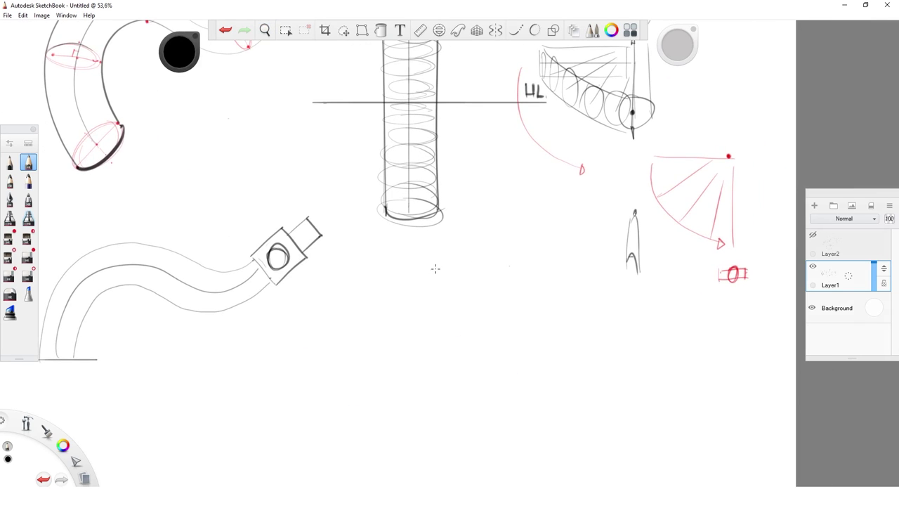
{"action": "left_click_drag", "start_coordinate": [442, 259], "coordinate": [485, 241]}
{"action": "left_click_drag", "start_coordinate": [473, 276], "coordinate": [511, 254]}
{"action": "left_click_drag", "start_coordinate": [440, 261], "coordinate": [471, 278]}
{"action": "left_click_drag", "start_coordinate": [488, 241], "coordinate": [511, 251]}
{"action": "mouse_move", "coordinate": [441, 262]}
{"action": "left_mouse_down"}
{"action": "mouse_move", "coordinate": [450, 299]}
{"action": "mouse_move", "coordinate": [474, 322]}
{"action": "mouse_move", "coordinate": [526, 294]}
{"action": "left_mouse_up"}
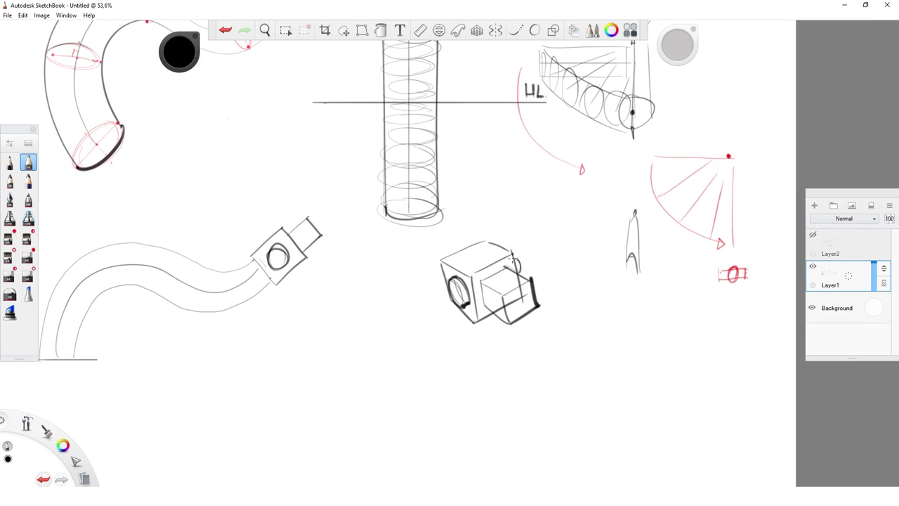
Step: Draw cross-section lines perpendicular to the centre line at intervals along the flat S-shaped tube
{"action": "key", "text": "space"}
{"action": "left_click_drag", "start_coordinate": [105, 363], "coordinate": [238, 376]}
{"action": "left_click_drag", "start_coordinate": [178, 346], "coordinate": [206, 349]}
{"action": "left_click_drag", "start_coordinate": [191, 304], "coordinate": [216, 321]}
{"action": "left_click_drag", "start_coordinate": [230, 264], "coordinate": [236, 295]}
{"action": "mouse_move", "coordinate": [279, 255]}
{"action": "left_mouse_down"}
{"action": "mouse_move", "coordinate": [282, 295]}
{"action": "mouse_move", "coordinate": [320, 314]}
{"action": "left_mouse_up"}
{"action": "left_click_drag", "start_coordinate": [355, 283], "coordinate": [359, 318]}
Step: Sketch a wavy centre line below the flat tube, and draw a horizon line labelled HL above it
{"action": "key", "text": "space"}
{"action": "left_click_drag", "start_coordinate": [549, 251], "coordinate": [429, 344]}
{"action": "key", "text": "space"}
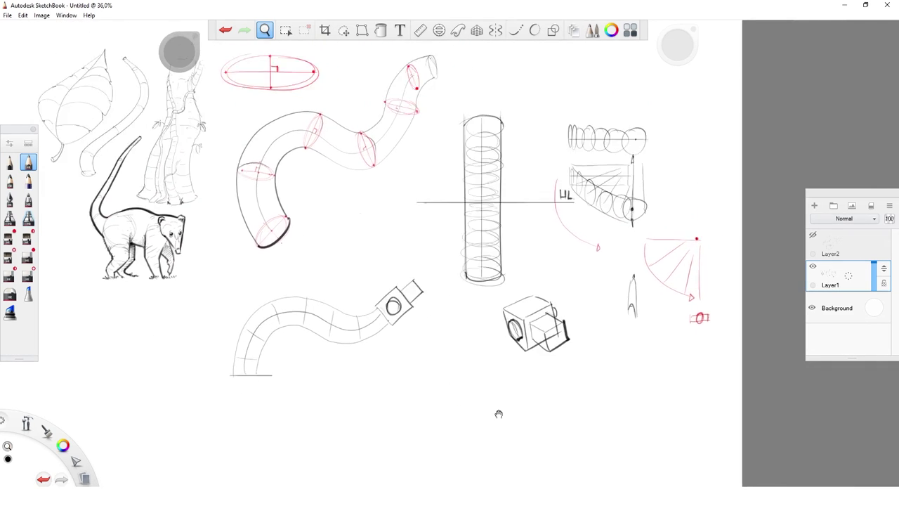
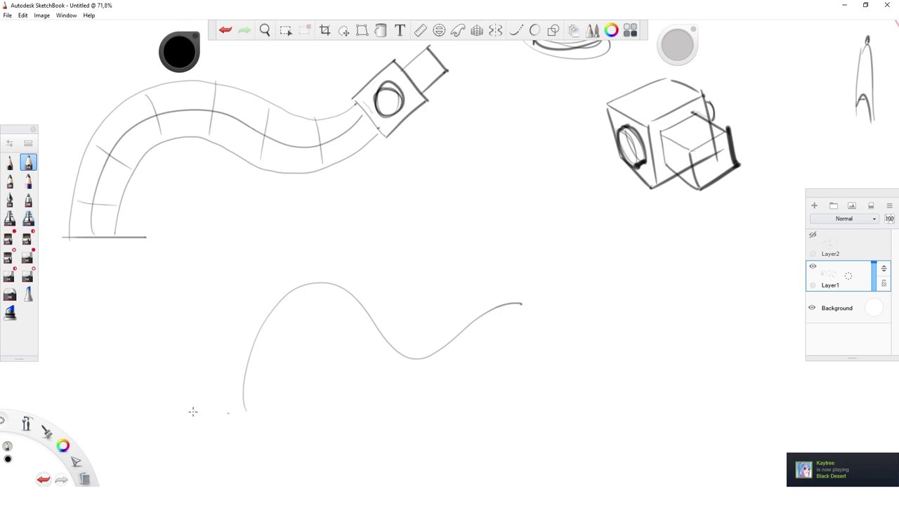
{"action": "key", "text": "ctrl+z"}
{"action": "key", "text": "space"}
{"action": "left_click_drag", "start_coordinate": [435, 270], "coordinate": [354, 304]}
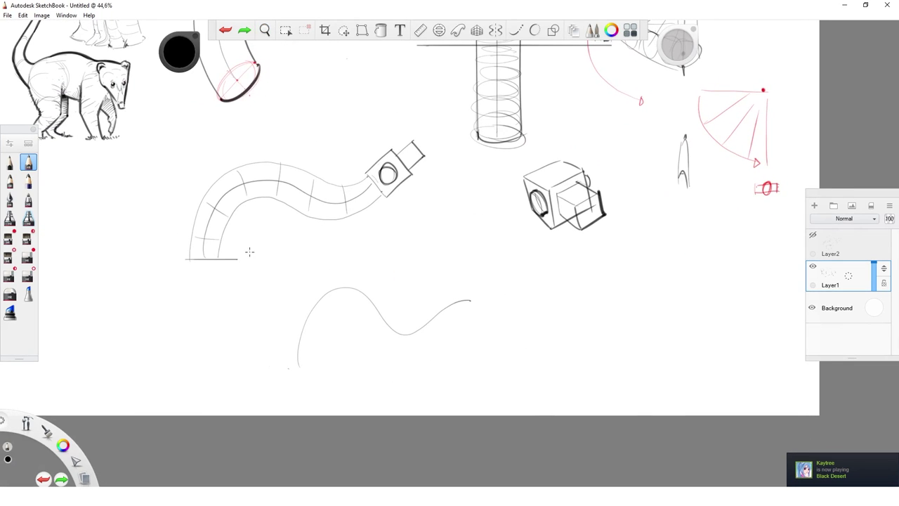
{"action": "mouse_move", "coordinate": [257, 257]}
{"action": "left_mouse_down"}
{"action": "mouse_move", "coordinate": [525, 256]}
{"action": "mouse_move", "coordinate": [515, 256]}
{"action": "left_mouse_up"}
{"action": "left_click_drag", "start_coordinate": [523, 244], "coordinate": [523, 256]}
{"action": "left_click_drag", "start_coordinate": [515, 250], "coordinate": [523, 250]}
{"action": "left_click_drag", "start_coordinate": [526, 244], "coordinate": [533, 255]}
Step: Draw a flat ellipse at the base of the wavy centre line and add its horizontal major axis
{"action": "scroll", "coordinate": [395, 351], "scroll_direction": "up", "scroll_amount": 5}
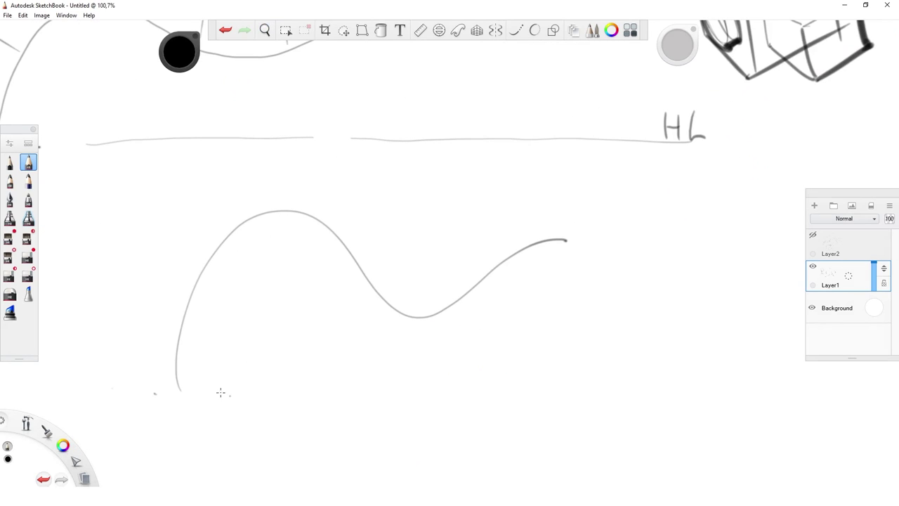
{"action": "left_click_drag", "start_coordinate": [156, 395], "coordinate": [210, 403]}
{"action": "key", "text": "space"}
{"action": "mouse_move", "coordinate": [552, 202]}
{"action": "left_mouse_down"}
{"action": "mouse_move", "coordinate": [482, 257]}
{"action": "mouse_move", "coordinate": [393, 358]}
{"action": "left_mouse_up"}
{"action": "mouse_move", "coordinate": [623, 102]}
{"action": "left_mouse_down"}
{"action": "mouse_move", "coordinate": [464, 278]}
{"action": "mouse_move", "coordinate": [437, 376]}
{"action": "left_mouse_up"}
{"action": "mouse_move", "coordinate": [394, 136]}
{"action": "left_mouse_down"}
{"action": "mouse_move", "coordinate": [394, 190]}
{"action": "mouse_move", "coordinate": [398, 173]}
{"action": "left_mouse_up"}
{"action": "left_click", "coordinate": [295, 275]}
{"action": "left_click", "coordinate": [296, 221]}
{"action": "scroll", "coordinate": [280, 87], "scroll_direction": "down", "scroll_amount": 8}
{"action": "scroll", "coordinate": [280, 88], "scroll_direction": "left", "scroll_amount": 5}
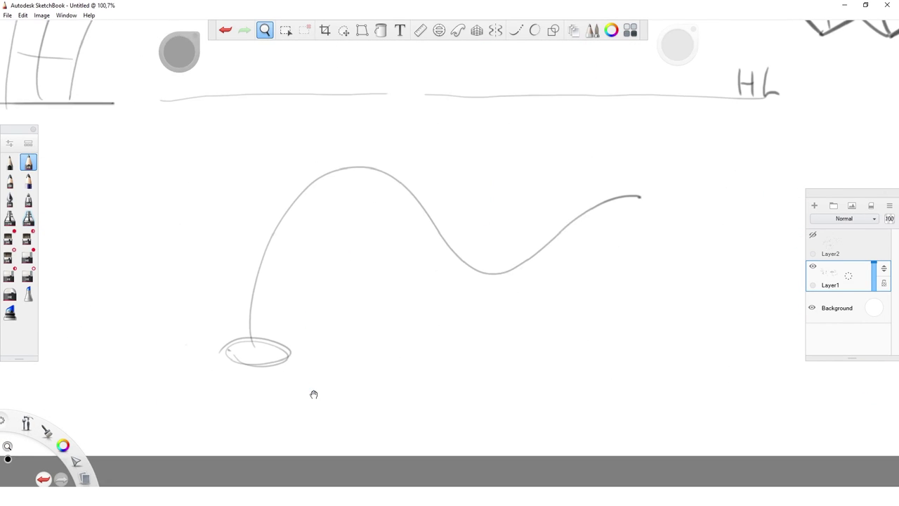
{"action": "left_click_drag", "start_coordinate": [218, 352], "coordinate": [296, 356]}
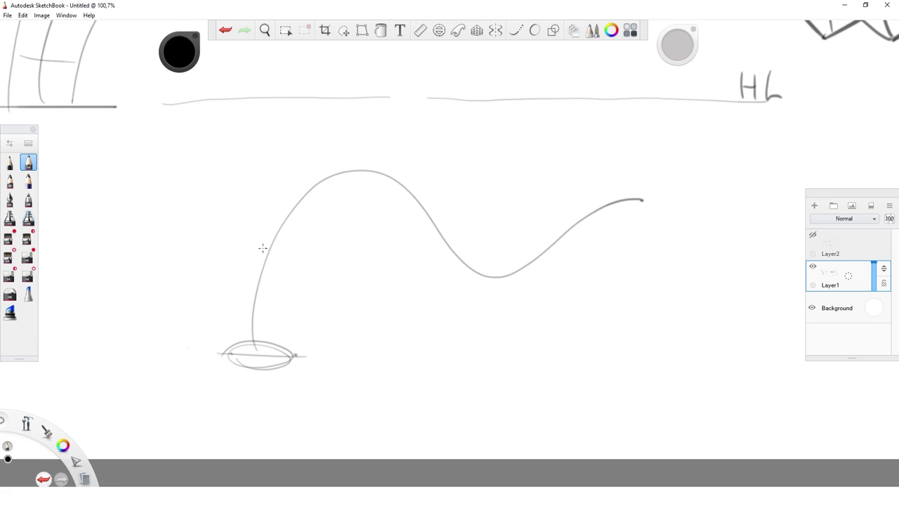
Step: Draw five cross-section ticks perpendicular to the wavy centre line between its base and free end
{"action": "key", "text": "ctrl+z"}
{"action": "left_click_drag", "start_coordinate": [249, 240], "coordinate": [281, 257]}
{"action": "left_click_drag", "start_coordinate": [350, 146], "coordinate": [353, 209]}
{"action": "left_click_drag", "start_coordinate": [425, 247], "coordinate": [460, 205]}
{"action": "left_click_drag", "start_coordinate": [542, 281], "coordinate": [522, 241]}
{"action": "left_click_drag", "start_coordinate": [616, 179], "coordinate": [623, 242]}
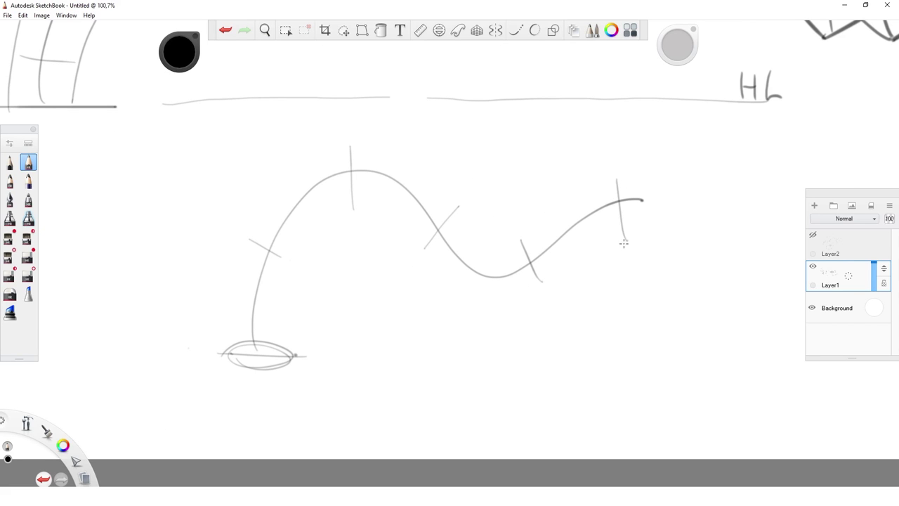
Step: Copy the wavy centre line with its ticks and base ellipse to a new layer, hide the copy and return to Layer1
{"action": "key", "text": "space"}
{"action": "left_click_drag", "start_coordinate": [493, 265], "coordinate": [392, 349]}
{"action": "key", "text": "l"}
{"action": "left_click_drag", "start_coordinate": [342, 419], "coordinate": [592, 283]}
{"action": "left_click_drag", "start_coordinate": [388, 389], "coordinate": [361, 386]}
{"action": "key", "text": "ctrl+c"}
{"action": "key", "text": "ctrl+v"}
Step: Draw a narrow ellipse around each of the five ticks, using the tick as its major axis
{"action": "key", "text": "e"}
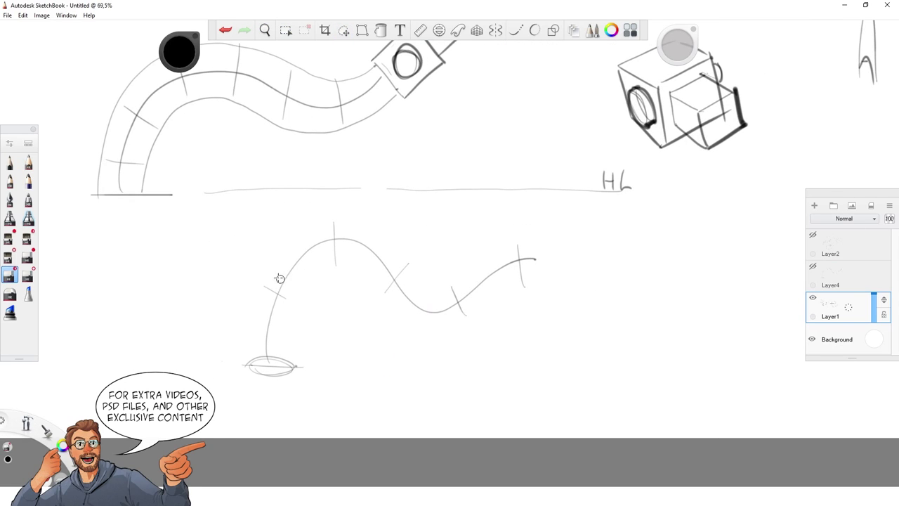
{"action": "key", "text": "e"}
{"action": "left_click_drag", "start_coordinate": [274, 300], "coordinate": [296, 315]}
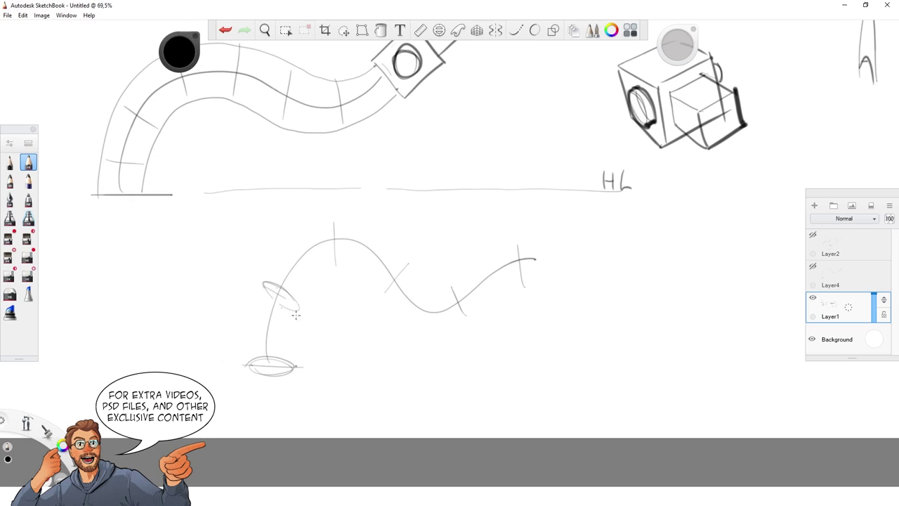
{"action": "left_click_drag", "start_coordinate": [340, 224], "coordinate": [334, 264]}
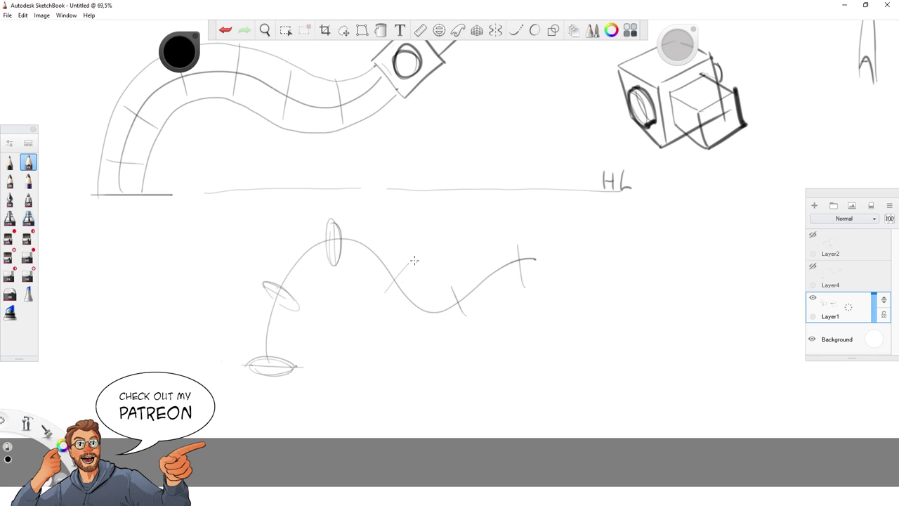
{"action": "left_click_drag", "start_coordinate": [387, 297], "coordinate": [380, 291]}
{"action": "mouse_move", "coordinate": [455, 298]}
{"action": "left_mouse_down"}
{"action": "mouse_move", "coordinate": [460, 320]}
{"action": "mouse_move", "coordinate": [453, 285]}
{"action": "left_mouse_up"}
{"action": "left_click_drag", "start_coordinate": [518, 254], "coordinate": [517, 242]}
Step: Join the narrow ellipses with two tube edges running from the base ellipse to the free end
{"action": "mouse_move", "coordinate": [288, 364]}
{"action": "left_mouse_down"}
{"action": "mouse_move", "coordinate": [321, 277]}
{"action": "mouse_move", "coordinate": [346, 268]}
{"action": "mouse_move", "coordinate": [385, 303]}
{"action": "mouse_move", "coordinate": [440, 328]}
{"action": "mouse_move", "coordinate": [474, 323]}
{"action": "mouse_move", "coordinate": [537, 270]}
{"action": "left_mouse_up"}
{"action": "key", "text": "ctrl+z"}
{"action": "mouse_move", "coordinate": [288, 364]}
{"action": "left_mouse_down"}
{"action": "mouse_move", "coordinate": [345, 269]}
{"action": "mouse_move", "coordinate": [407, 330]}
{"action": "mouse_move", "coordinate": [533, 289]}
{"action": "left_mouse_up"}
{"action": "mouse_move", "coordinate": [250, 365]}
{"action": "left_mouse_down"}
{"action": "mouse_move", "coordinate": [259, 295]}
{"action": "mouse_move", "coordinate": [365, 216]}
{"action": "mouse_move", "coordinate": [426, 282]}
{"action": "mouse_move", "coordinate": [514, 230]}
{"action": "left_mouse_up"}
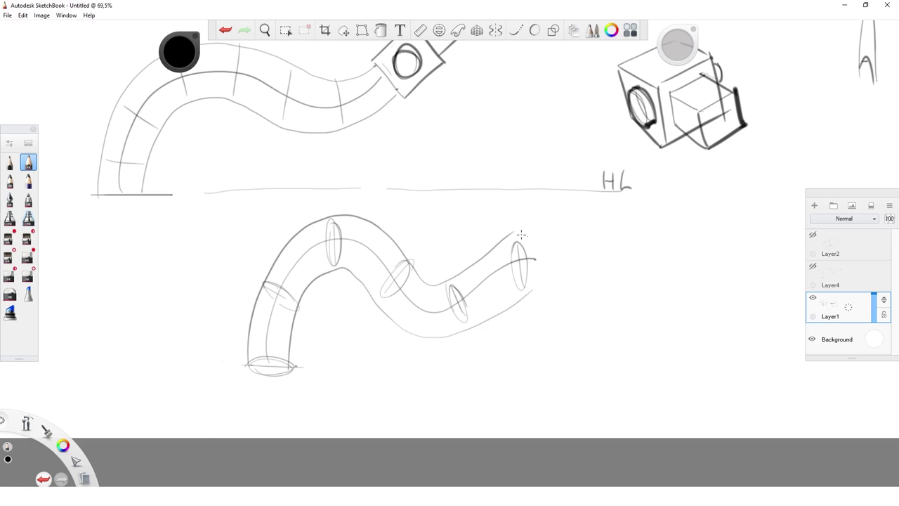
Step: Draw a bold box-shaped head with a circular detail at the tube's free end, and a smaller box projecting from its far side
{"action": "mouse_move", "coordinate": [517, 244]}
{"action": "left_mouse_down"}
{"action": "mouse_move", "coordinate": [512, 249]}
{"action": "mouse_move", "coordinate": [544, 267]}
{"action": "mouse_move", "coordinate": [532, 285]}
{"action": "mouse_move", "coordinate": [538, 229]}
{"action": "mouse_move", "coordinate": [534, 301]}
{"action": "left_mouse_up"}
{"action": "mouse_move", "coordinate": [547, 227]}
{"action": "left_mouse_down"}
{"action": "mouse_move", "coordinate": [550, 292]}
{"action": "mouse_move", "coordinate": [542, 229]}
{"action": "mouse_move", "coordinate": [572, 243]}
{"action": "mouse_move", "coordinate": [594, 234]}
{"action": "mouse_move", "coordinate": [574, 273]}
{"action": "mouse_move", "coordinate": [575, 310]}
{"action": "left_mouse_up"}
{"action": "left_click_drag", "start_coordinate": [597, 232], "coordinate": [596, 299]}
{"action": "left_click_drag", "start_coordinate": [581, 252], "coordinate": [581, 295]}
{"action": "mouse_move", "coordinate": [597, 250]}
{"action": "left_mouse_down"}
{"action": "mouse_move", "coordinate": [657, 255]}
{"action": "mouse_move", "coordinate": [608, 259]}
{"action": "left_mouse_up"}
{"action": "left_click_drag", "start_coordinate": [582, 295], "coordinate": [616, 301]}
{"action": "left_click_drag", "start_coordinate": [613, 262], "coordinate": [616, 299]}
{"action": "left_click_drag", "start_coordinate": [625, 254], "coordinate": [626, 293]}
{"action": "left_click_drag", "start_coordinate": [547, 253], "coordinate": [549, 253]}
{"action": "mouse_move", "coordinate": [528, 234]}
{"action": "left_mouse_down"}
{"action": "mouse_move", "coordinate": [597, 232]}
{"action": "mouse_move", "coordinate": [599, 245]}
{"action": "mouse_move", "coordinate": [529, 271]}
{"action": "mouse_move", "coordinate": [538, 306]}
{"action": "mouse_move", "coordinate": [592, 305]}
{"action": "mouse_move", "coordinate": [615, 294]}
{"action": "mouse_move", "coordinate": [630, 284]}
{"action": "mouse_move", "coordinate": [629, 257]}
{"action": "left_mouse_up"}
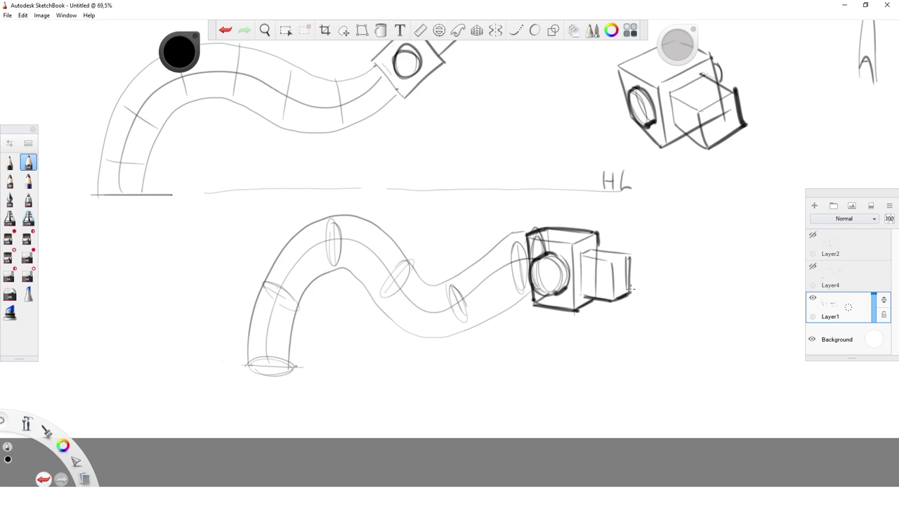
Step: Show and activate Layer4, and hide Layer1 so that only the copied centre line and ticks remain in view
{"action": "key", "text": "space"}
{"action": "left_click_drag", "start_coordinate": [520, 265], "coordinate": [532, 316]}
{"action": "left_click_drag", "start_coordinate": [535, 320], "coordinate": [441, 324]}
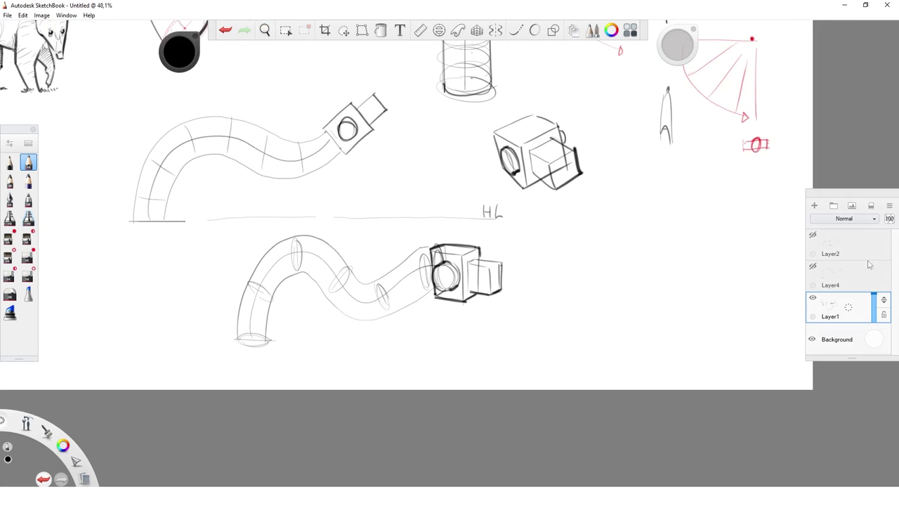
{"action": "left_click", "coordinate": [812, 266]}
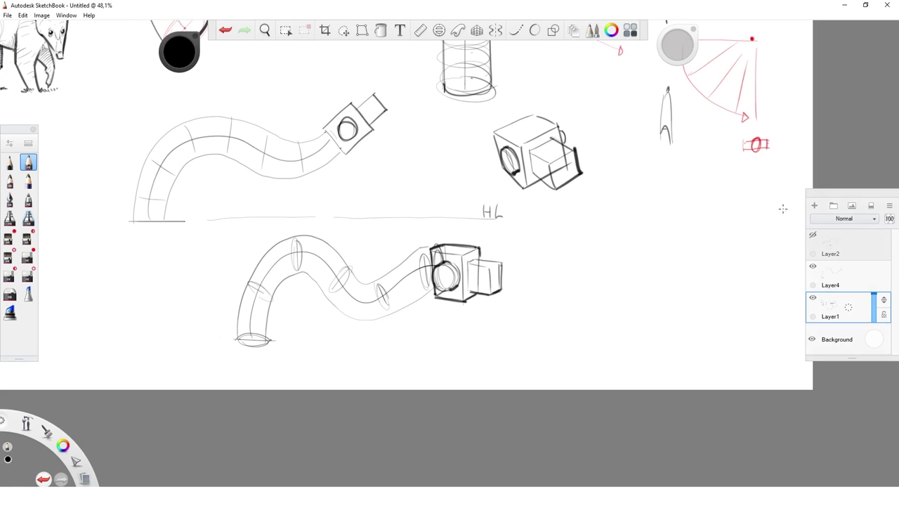
{"action": "left_click", "coordinate": [831, 278]}
{"action": "key", "text": "space"}
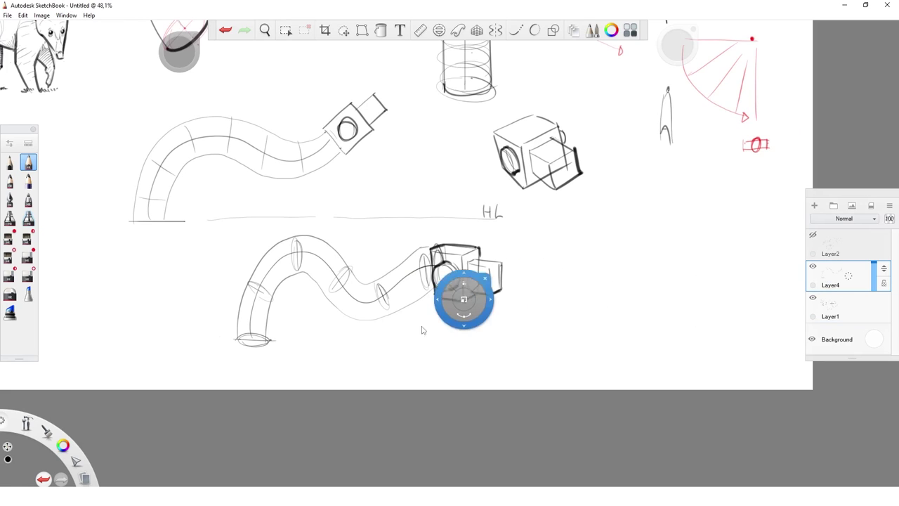
{"action": "left_click", "coordinate": [812, 298]}
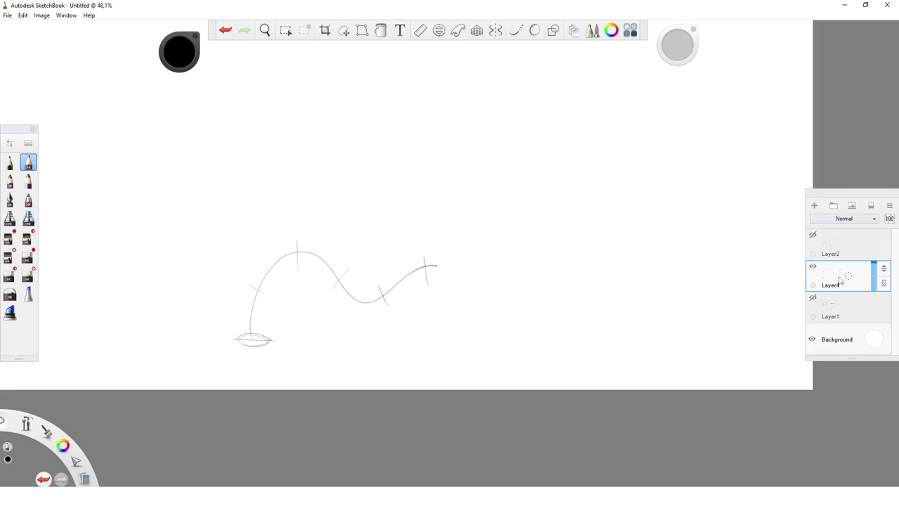
{"action": "key", "text": "space"}
{"action": "left_click_drag", "start_coordinate": [401, 289], "coordinate": [408, 296]}
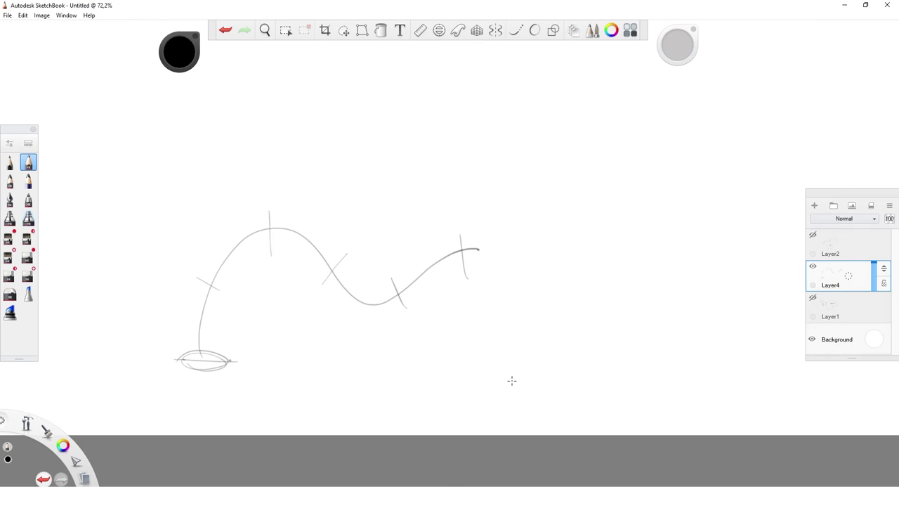
Step: Show Layer1 to examine the column and rotating bar diagrams, and hide it again
{"action": "left_click", "coordinate": [812, 298]}
{"action": "key", "text": "space"}
{"action": "left_click_drag", "start_coordinate": [766, 142], "coordinate": [427, 363]}
{"action": "left_click_drag", "start_coordinate": [530, 186], "coordinate": [492, 347]}
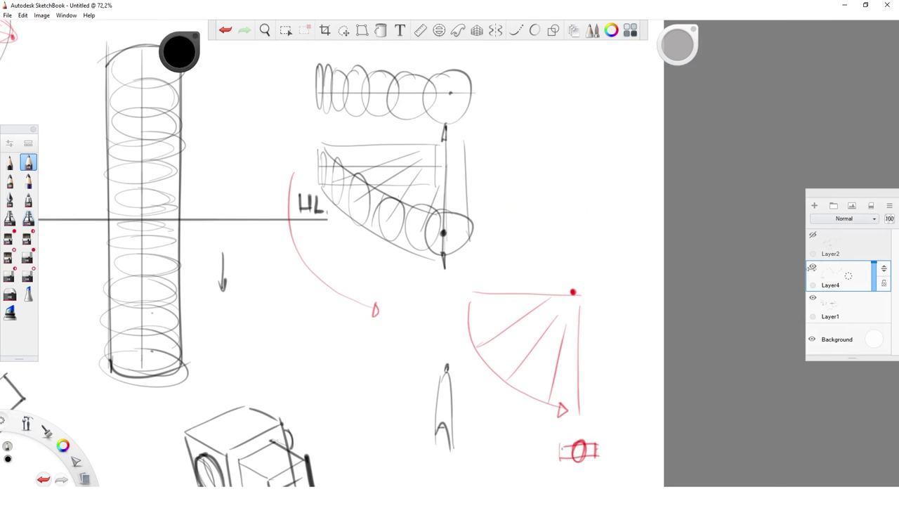
{"action": "left_click", "coordinate": [812, 297]}
{"action": "key", "text": "space"}
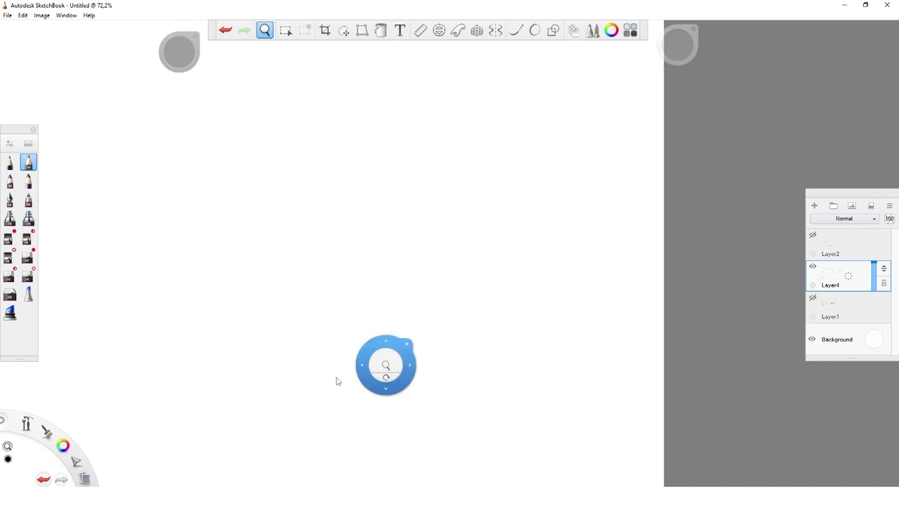
Step: Draw ellipses around the five ticks on Layer4, making them rounder toward the centre line's free end
{"action": "left_click_drag", "start_coordinate": [324, 374], "coordinate": [583, 294]}
{"action": "left_click_drag", "start_coordinate": [342, 398], "coordinate": [460, 274]}
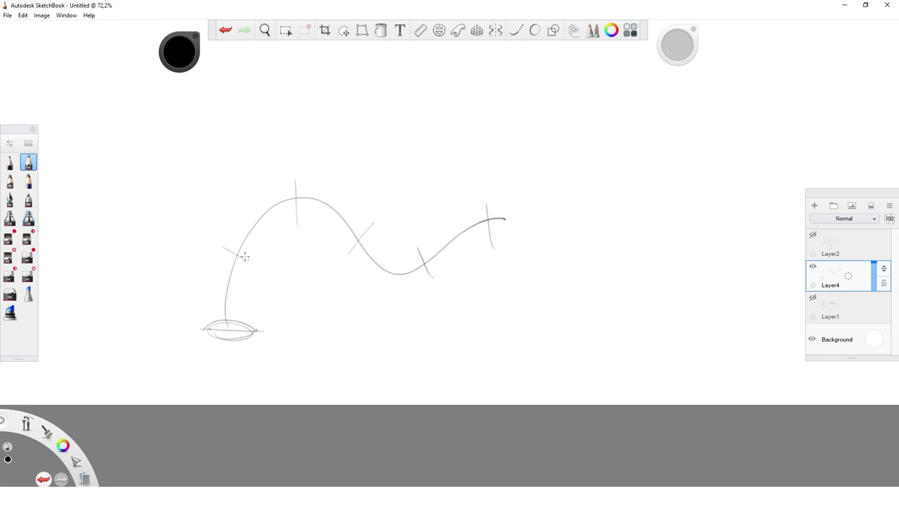
{"action": "left_click_drag", "start_coordinate": [254, 262], "coordinate": [220, 239]}
{"action": "mouse_move", "coordinate": [285, 209]}
{"action": "left_mouse_down"}
{"action": "mouse_move", "coordinate": [309, 203]}
{"action": "mouse_move", "coordinate": [298, 226]}
{"action": "left_mouse_up"}
{"action": "mouse_move", "coordinate": [340, 247]}
{"action": "left_mouse_down"}
{"action": "mouse_move", "coordinate": [365, 223]}
{"action": "mouse_move", "coordinate": [348, 260]}
{"action": "left_mouse_up"}
{"action": "mouse_move", "coordinate": [429, 244]}
{"action": "left_mouse_down"}
{"action": "mouse_move", "coordinate": [424, 281]}
{"action": "mouse_move", "coordinate": [422, 247]}
{"action": "left_mouse_up"}
{"action": "mouse_move", "coordinate": [481, 251]}
{"action": "left_mouse_down"}
{"action": "mouse_move", "coordinate": [470, 211]}
{"action": "mouse_move", "coordinate": [486, 210]}
{"action": "left_mouse_up"}
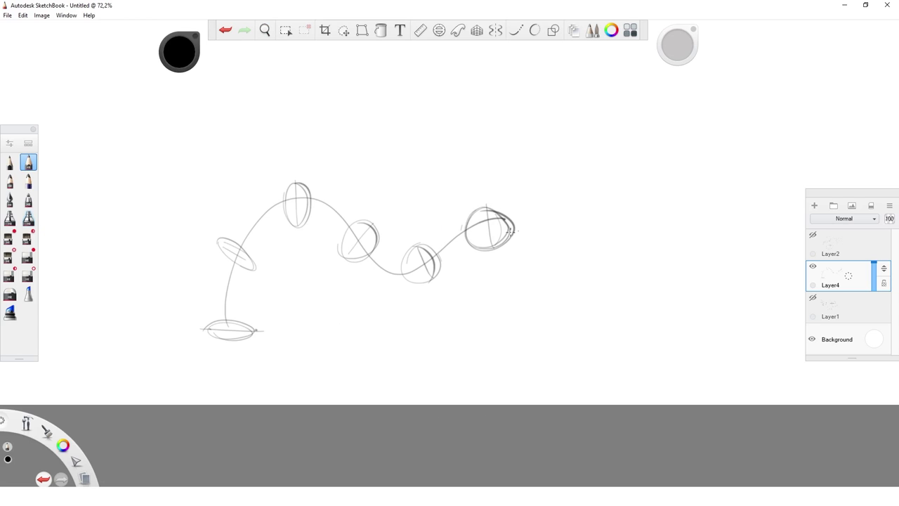
Step: Draw a box-shaped head in perspective over the last ellipse, with bold outer edges
{"action": "mouse_move", "coordinate": [469, 251]}
{"action": "left_mouse_down"}
{"action": "mouse_move", "coordinate": [467, 208]}
{"action": "mouse_move", "coordinate": [519, 266]}
{"action": "mouse_move", "coordinate": [521, 256]}
{"action": "left_mouse_up"}
{"action": "mouse_move", "coordinate": [462, 204]}
{"action": "left_mouse_down"}
{"action": "mouse_move", "coordinate": [513, 198]}
{"action": "mouse_move", "coordinate": [479, 256]}
{"action": "left_mouse_up"}
{"action": "left_click_drag", "start_coordinate": [532, 188], "coordinate": [532, 243]}
{"action": "left_click_drag", "start_coordinate": [479, 256], "coordinate": [523, 248]}
{"action": "left_click_drag", "start_coordinate": [478, 193], "coordinate": [538, 184]}
{"action": "left_click_drag", "start_coordinate": [464, 202], "coordinate": [480, 192]}
{"action": "left_click_drag", "start_coordinate": [470, 260], "coordinate": [540, 246]}
Step: Erase overlapping strokes inside the head, and add a smaller box on its front and an ellipse where it meets the tube
{"action": "left_click", "coordinate": [9, 275]}
{"action": "mouse_move", "coordinate": [494, 204]}
{"action": "left_mouse_down"}
{"action": "mouse_move", "coordinate": [503, 228]}
{"action": "mouse_move", "coordinate": [497, 203]}
{"action": "mouse_move", "coordinate": [492, 237]}
{"action": "left_mouse_up"}
{"action": "key", "text": "e"}
{"action": "left_click_drag", "start_coordinate": [525, 203], "coordinate": [524, 238]}
{"action": "mouse_move", "coordinate": [498, 195]}
{"action": "left_mouse_down"}
{"action": "mouse_move", "coordinate": [551, 188]}
{"action": "mouse_move", "coordinate": [504, 234]}
{"action": "left_mouse_up"}
{"action": "mouse_move", "coordinate": [545, 192]}
{"action": "left_mouse_down"}
{"action": "mouse_move", "coordinate": [542, 227]}
{"action": "mouse_move", "coordinate": [527, 239]}
{"action": "left_mouse_up"}
{"action": "mouse_move", "coordinate": [508, 194]}
{"action": "left_mouse_down"}
{"action": "mouse_move", "coordinate": [471, 248]}
{"action": "mouse_move", "coordinate": [470, 218]}
{"action": "mouse_move", "coordinate": [466, 250]}
{"action": "mouse_move", "coordinate": [470, 215]}
{"action": "mouse_move", "coordinate": [463, 247]}
{"action": "mouse_move", "coordinate": [465, 239]}
{"action": "mouse_move", "coordinate": [472, 258]}
{"action": "mouse_move", "coordinate": [531, 254]}
{"action": "mouse_move", "coordinate": [539, 232]}
{"action": "left_mouse_up"}
{"action": "key", "text": "e"}
{"action": "key", "text": "s"}
{"action": "mouse_move", "coordinate": [466, 206]}
{"action": "left_mouse_down"}
{"action": "mouse_move", "coordinate": [480, 191]}
{"action": "mouse_move", "coordinate": [537, 193]}
{"action": "mouse_move", "coordinate": [505, 194]}
{"action": "mouse_move", "coordinate": [547, 228]}
{"action": "mouse_move", "coordinate": [495, 245]}
{"action": "left_mouse_up"}
{"action": "mouse_move", "coordinate": [496, 203]}
{"action": "left_mouse_down"}
{"action": "mouse_move", "coordinate": [484, 235]}
{"action": "mouse_move", "coordinate": [478, 195]}
{"action": "left_mouse_up"}
Step: Draw both tube edges from the base ellipse to the head, and darken the front rim of the base
{"action": "mouse_move", "coordinate": [252, 327]}
{"action": "left_mouse_down"}
{"action": "mouse_move", "coordinate": [297, 223]}
{"action": "mouse_move", "coordinate": [351, 275]}
{"action": "mouse_move", "coordinate": [403, 295]}
{"action": "mouse_move", "coordinate": [467, 264]}
{"action": "left_mouse_up"}
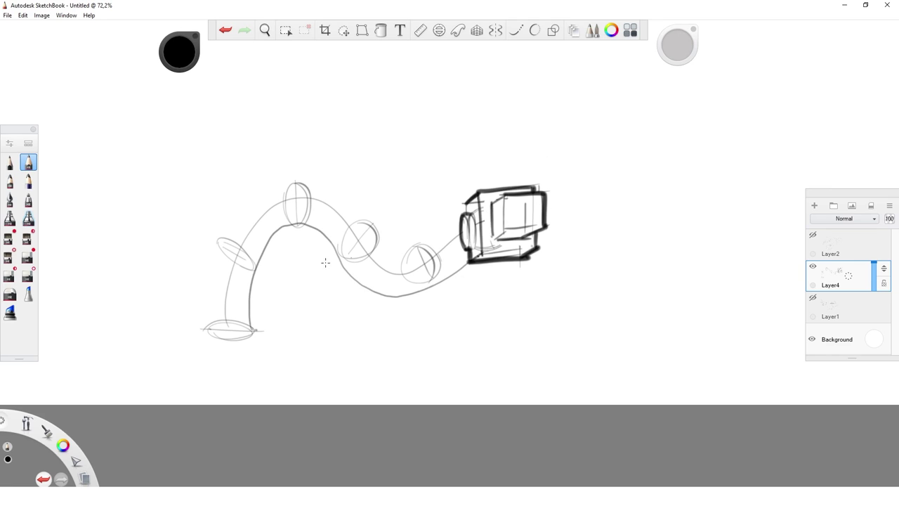
{"action": "mouse_move", "coordinate": [206, 328]}
{"action": "left_mouse_down"}
{"action": "mouse_move", "coordinate": [290, 174]}
{"action": "mouse_move", "coordinate": [441, 236]}
{"action": "mouse_move", "coordinate": [463, 222]}
{"action": "left_mouse_up"}
{"action": "mouse_move", "coordinate": [205, 327]}
{"action": "left_mouse_down"}
{"action": "mouse_move", "coordinate": [246, 337]}
{"action": "mouse_move", "coordinate": [257, 330]}
{"action": "left_mouse_up"}
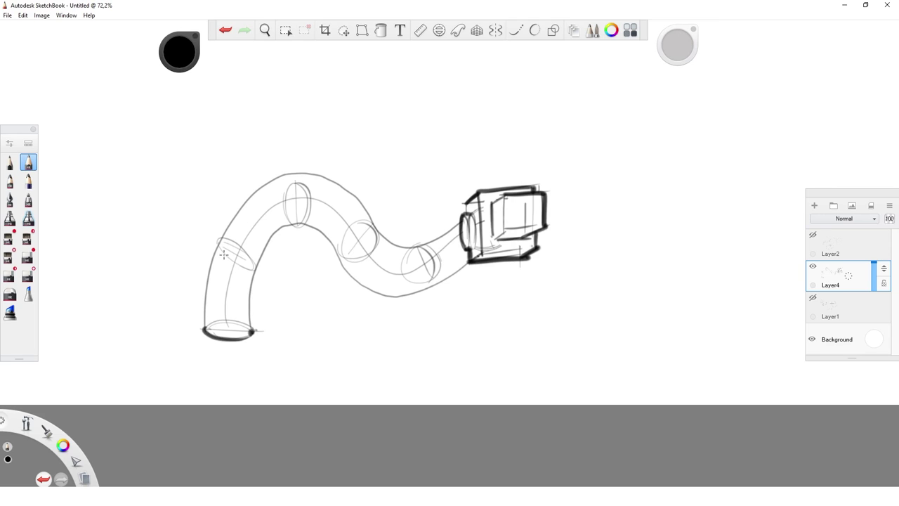
Step: Darken one side of each cross-section ellipse along the tube to show its orientation
{"action": "mouse_move", "coordinate": [220, 240]}
{"action": "left_mouse_down"}
{"action": "mouse_move", "coordinate": [255, 266]}
{"action": "mouse_move", "coordinate": [237, 264]}
{"action": "mouse_move", "coordinate": [221, 240]}
{"action": "left_mouse_up"}
{"action": "key", "text": "ctrl+z"}
{"action": "key", "text": "ctrl+z"}
{"action": "left_click_drag", "start_coordinate": [254, 270], "coordinate": [222, 241]}
{"action": "mouse_move", "coordinate": [298, 224]}
{"action": "left_mouse_down"}
{"action": "mouse_move", "coordinate": [289, 183]}
{"action": "mouse_move", "coordinate": [300, 177]}
{"action": "left_mouse_up"}
{"action": "mouse_move", "coordinate": [343, 259]}
{"action": "left_mouse_down"}
{"action": "mouse_move", "coordinate": [376, 230]}
{"action": "mouse_move", "coordinate": [434, 281]}
{"action": "mouse_move", "coordinate": [411, 247]}
{"action": "left_mouse_up"}
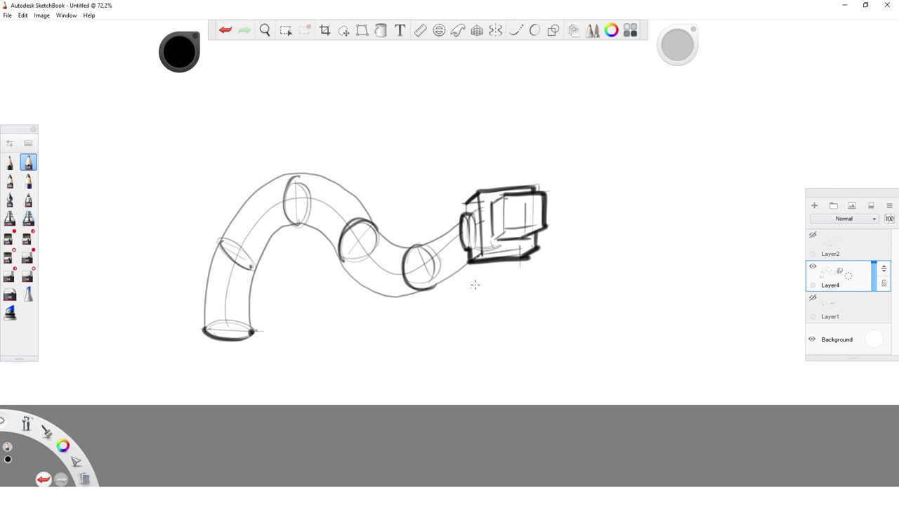
Step: Darken the tube edges next to the head, and draw a curved direction arrow above the tube
{"action": "left_click_drag", "start_coordinate": [423, 291], "coordinate": [470, 263]}
{"action": "left_click_drag", "start_coordinate": [413, 249], "coordinate": [463, 220]}
{"action": "mouse_move", "coordinate": [203, 219]}
{"action": "left_mouse_down"}
{"action": "mouse_move", "coordinate": [226, 182]}
{"action": "mouse_move", "coordinate": [445, 136]}
{"action": "mouse_move", "coordinate": [432, 148]}
{"action": "mouse_move", "coordinate": [450, 128]}
{"action": "left_mouse_up"}
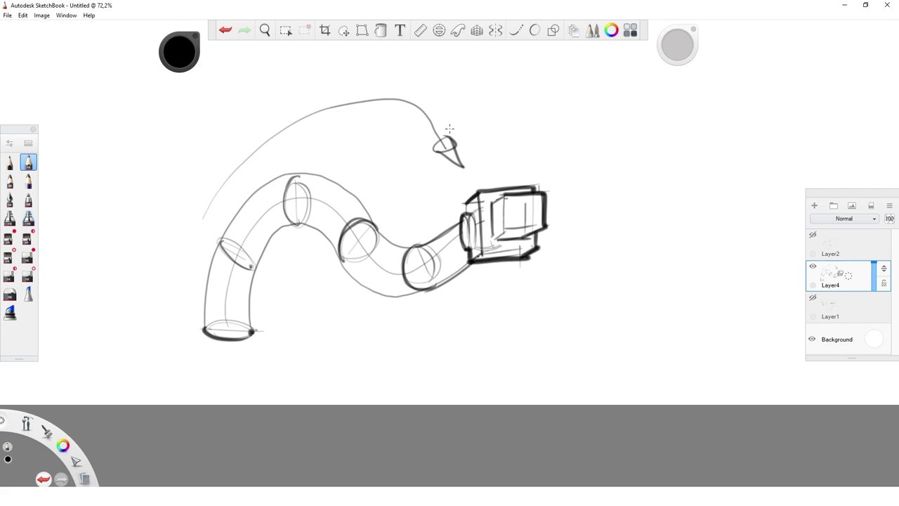
Step: Sketch a new curved centre line in the empty area beside the head, with a flat ellipse at its base
{"action": "key", "text": "space"}
{"action": "key", "text": "space"}
{"action": "mouse_move", "coordinate": [523, 379]}
{"action": "left_mouse_down"}
{"action": "mouse_move", "coordinate": [330, 383]}
{"action": "mouse_move", "coordinate": [519, 370]}
{"action": "left_mouse_up"}
{"action": "mouse_move", "coordinate": [354, 336]}
{"action": "left_mouse_down"}
{"action": "mouse_move", "coordinate": [412, 277]}
{"action": "mouse_move", "coordinate": [533, 202]}
{"action": "left_mouse_up"}
{"action": "left_click_drag", "start_coordinate": [360, 333], "coordinate": [377, 322]}
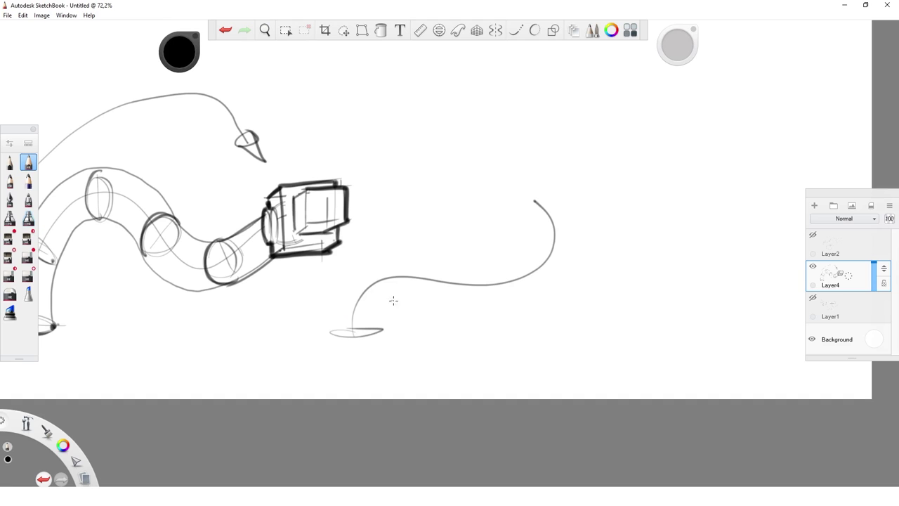
Step: Add five cross-section ellipses along the new centre line, and enclose them with two tube edges
{"action": "left_click_drag", "start_coordinate": [383, 259], "coordinate": [387, 257]}
{"action": "mouse_move", "coordinate": [443, 260]}
{"action": "left_mouse_down"}
{"action": "mouse_move", "coordinate": [496, 288]}
{"action": "mouse_move", "coordinate": [533, 243]}
{"action": "left_mouse_up"}
{"action": "mouse_move", "coordinate": [533, 203]}
{"action": "left_mouse_down"}
{"action": "mouse_move", "coordinate": [538, 187]}
{"action": "mouse_move", "coordinate": [537, 205]}
{"action": "left_mouse_up"}
{"action": "mouse_move", "coordinate": [385, 330]}
{"action": "left_mouse_down"}
{"action": "mouse_move", "coordinate": [459, 303]}
{"action": "mouse_move", "coordinate": [530, 237]}
{"action": "left_mouse_up"}
{"action": "mouse_move", "coordinate": [334, 327]}
{"action": "left_mouse_down"}
{"action": "mouse_move", "coordinate": [469, 254]}
{"action": "mouse_move", "coordinate": [521, 194]}
{"action": "left_mouse_up"}
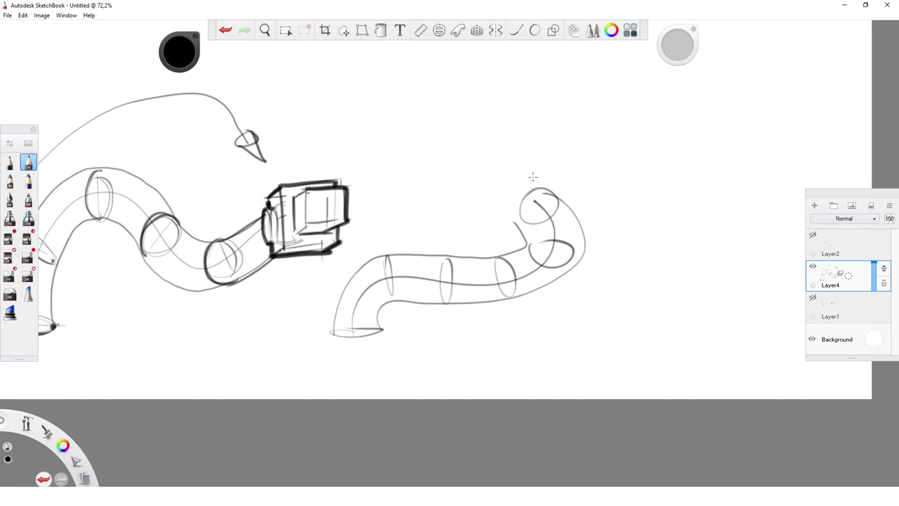
Step: Sketch a box head around the second tube's end ellipse, with its front side turned away from the viewer
{"action": "mouse_move", "coordinate": [506, 235]}
{"action": "left_mouse_down"}
{"action": "mouse_move", "coordinate": [507, 180]}
{"action": "mouse_move", "coordinate": [559, 171]}
{"action": "mouse_move", "coordinate": [525, 229]}
{"action": "left_mouse_up"}
{"action": "left_click_drag", "start_coordinate": [559, 172], "coordinate": [561, 196]}
{"action": "left_click_drag", "start_coordinate": [520, 226], "coordinate": [555, 198]}
{"action": "key", "text": "ctrl+z"}
{"action": "left_click_drag", "start_coordinate": [525, 231], "coordinate": [560, 205]}
{"action": "key", "text": "ctrl+z"}
{"action": "mouse_move", "coordinate": [518, 223]}
{"action": "left_mouse_down"}
{"action": "mouse_move", "coordinate": [526, 242]}
{"action": "mouse_move", "coordinate": [519, 222]}
{"action": "mouse_move", "coordinate": [516, 232]}
{"action": "left_mouse_up"}
{"action": "left_click_drag", "start_coordinate": [489, 178], "coordinate": [496, 224]}
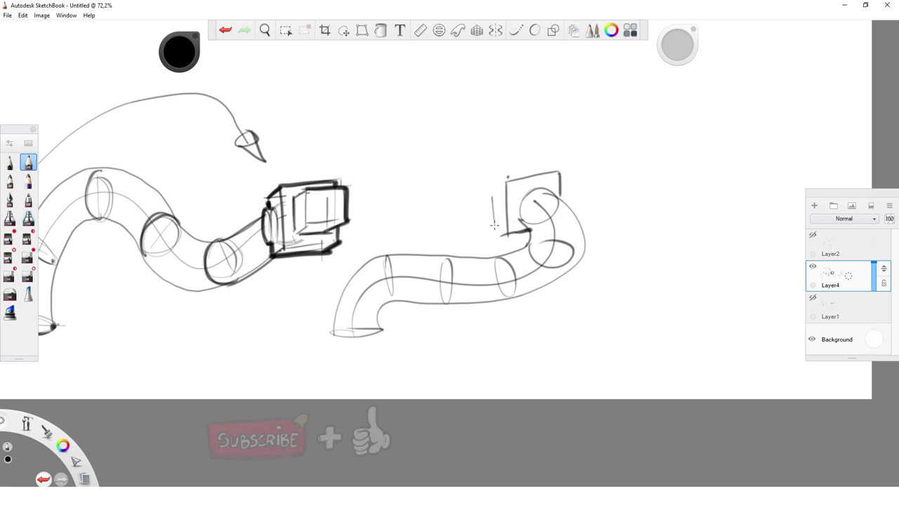
{"action": "mouse_move", "coordinate": [490, 172]}
{"action": "left_mouse_down"}
{"action": "mouse_move", "coordinate": [507, 181]}
{"action": "mouse_move", "coordinate": [543, 162]}
{"action": "mouse_move", "coordinate": [558, 171]}
{"action": "left_mouse_up"}
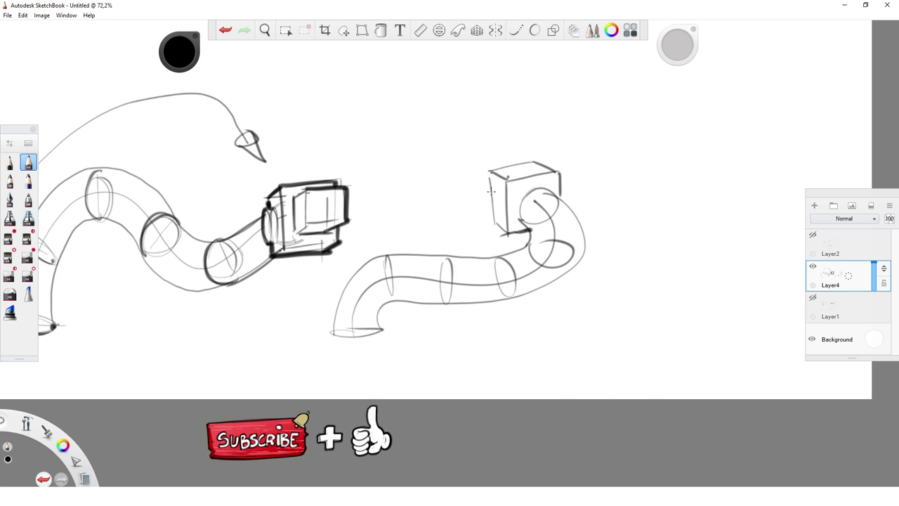
Step: Add a small protruding box and round side discs to the new head, and darken its outer edges
{"action": "mouse_move", "coordinate": [480, 181]}
{"action": "left_mouse_down"}
{"action": "mouse_move", "coordinate": [486, 206]}
{"action": "mouse_move", "coordinate": [491, 179]}
{"action": "left_mouse_up"}
{"action": "key", "text": "e"}
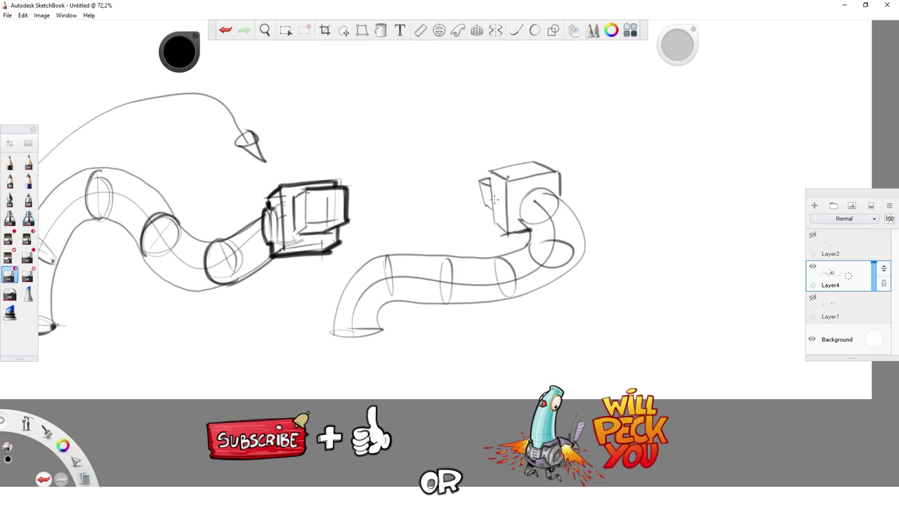
{"action": "key", "text": "e"}
{"action": "left_click_drag", "start_coordinate": [496, 189], "coordinate": [499, 219]}
{"action": "left_click_drag", "start_coordinate": [562, 181], "coordinate": [561, 198]}
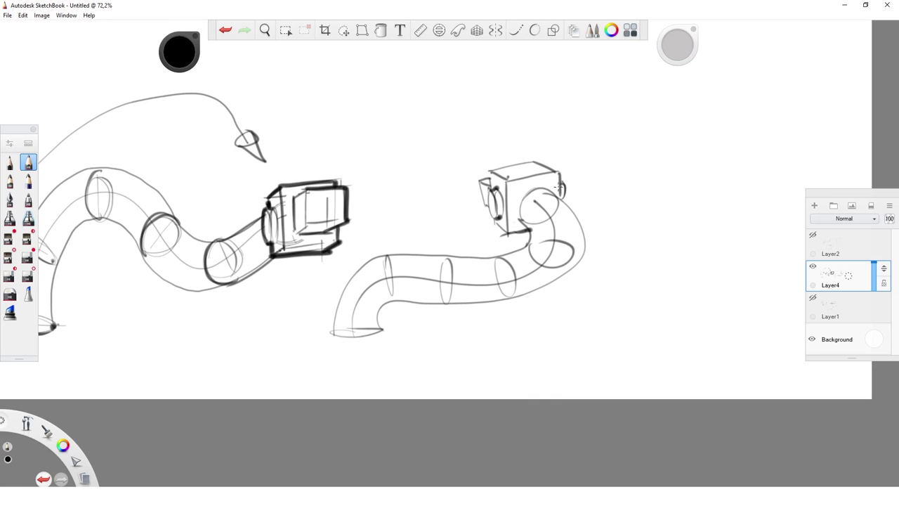
{"action": "mouse_move", "coordinate": [491, 192]}
{"action": "left_mouse_down"}
{"action": "mouse_move", "coordinate": [494, 212]}
{"action": "mouse_move", "coordinate": [478, 182]}
{"action": "mouse_move", "coordinate": [492, 177]}
{"action": "mouse_move", "coordinate": [494, 187]}
{"action": "mouse_move", "coordinate": [537, 162]}
{"action": "mouse_move", "coordinate": [554, 170]}
{"action": "left_mouse_up"}
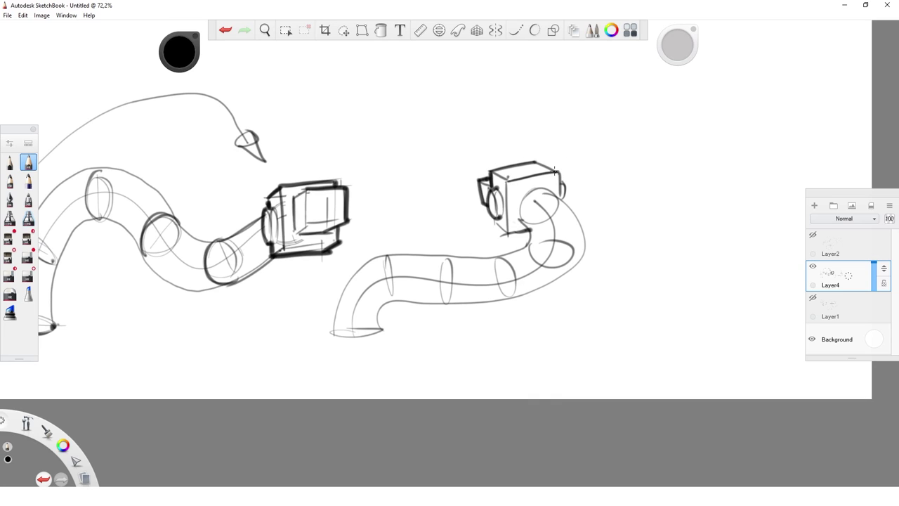
{"action": "left_click_drag", "start_coordinate": [498, 223], "coordinate": [507, 232]}
Step: Show Layer1 so the earlier sketches appear together with the tube drawings
{"action": "key", "text": "space"}
{"action": "left_click_drag", "start_coordinate": [552, 254], "coordinate": [476, 299]}
{"action": "left_click_drag", "start_coordinate": [474, 300], "coordinate": [463, 347]}
{"action": "left_click_drag", "start_coordinate": [531, 301], "coordinate": [601, 301]}
{"action": "left_click_drag", "start_coordinate": [347, 403], "coordinate": [371, 367]}
{"action": "key", "text": "space"}
{"action": "left_click", "coordinate": [539, 292]}
{"action": "left_click_drag", "start_coordinate": [539, 293], "coordinate": [467, 304]}
{"action": "left_click_drag", "start_coordinate": [467, 304], "coordinate": [427, 440]}
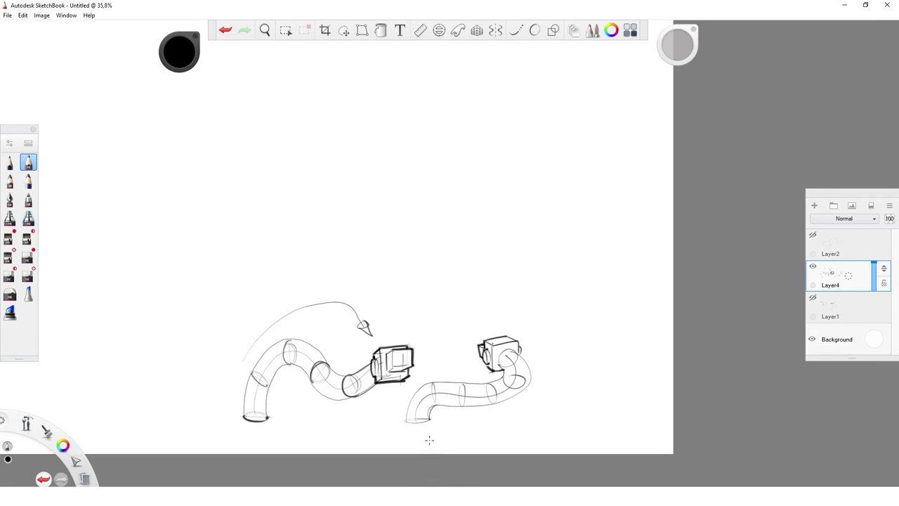
{"action": "left_click", "coordinate": [813, 235]}
{"action": "left_click", "coordinate": [813, 235]}
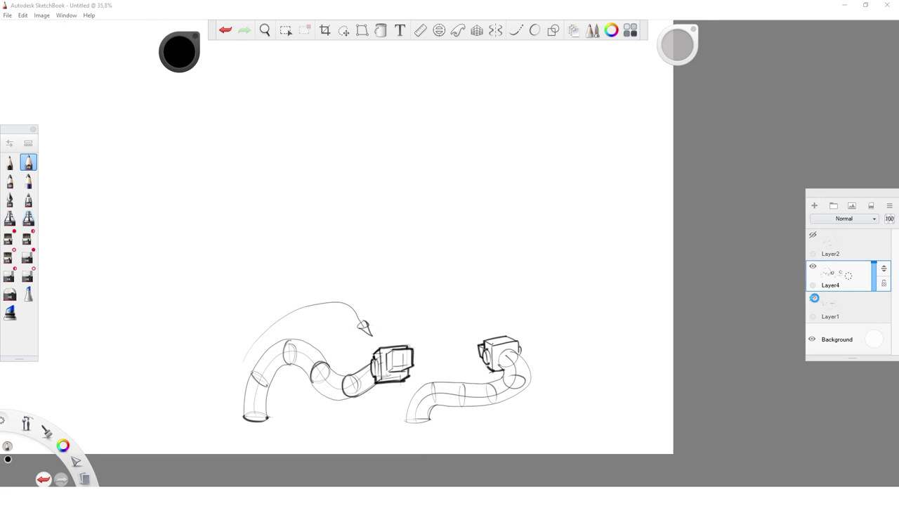
{"action": "left_click", "coordinate": [813, 297]}
{"action": "left_click_drag", "start_coordinate": [542, 315], "coordinate": [510, 354]}
Step: Move the Layer4 tube drawings into the empty area beside the box-headed tube on Layer1
{"action": "left_click", "coordinate": [848, 306]}
{"action": "key", "text": "v"}
{"action": "left_click", "coordinate": [848, 276]}
{"action": "key", "text": "v"}
{"action": "mouse_move", "coordinate": [795, 377]}
{"action": "left_mouse_down"}
{"action": "mouse_move", "coordinate": [696, 368]}
{"action": "mouse_move", "coordinate": [553, 376]}
{"action": "left_mouse_up"}
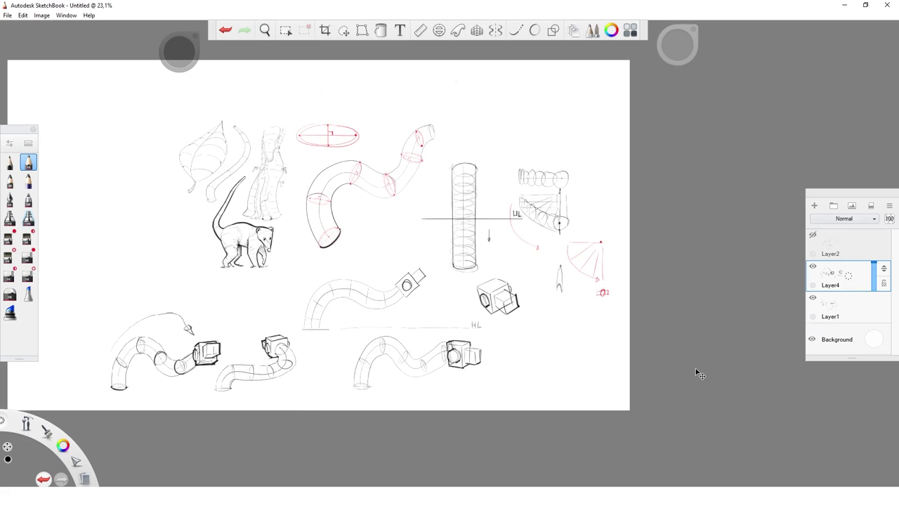
{"action": "key", "text": "v"}
Step: Beside the upright cylinder, draw an upward arrow, an HL label and small ellipses that widen away from the horizon line
{"action": "key", "text": "space"}
{"action": "left_click_drag", "start_coordinate": [538, 204], "coordinate": [583, 143]}
{"action": "left_click_drag", "start_coordinate": [345, 160], "coordinate": [347, 189]}
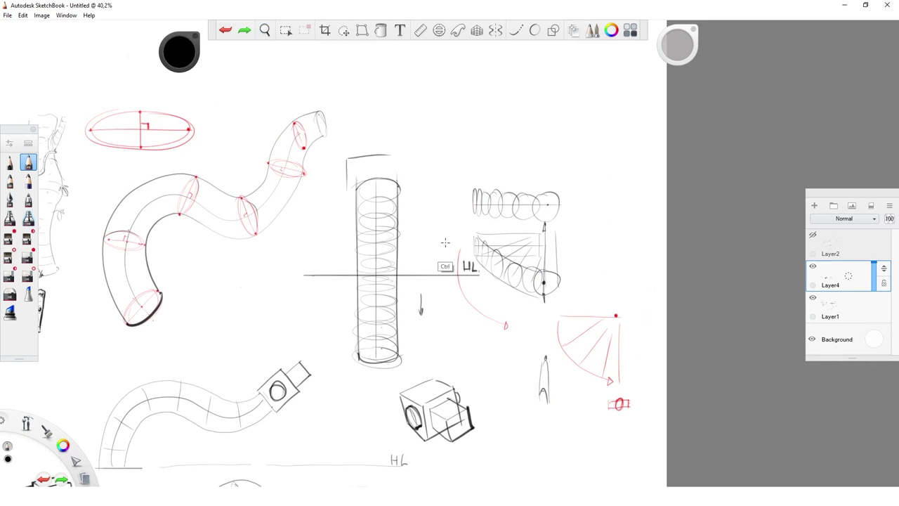
{"action": "left_click_drag", "start_coordinate": [427, 243], "coordinate": [425, 225]}
{"action": "left_click_drag", "start_coordinate": [437, 221], "coordinate": [434, 222]}
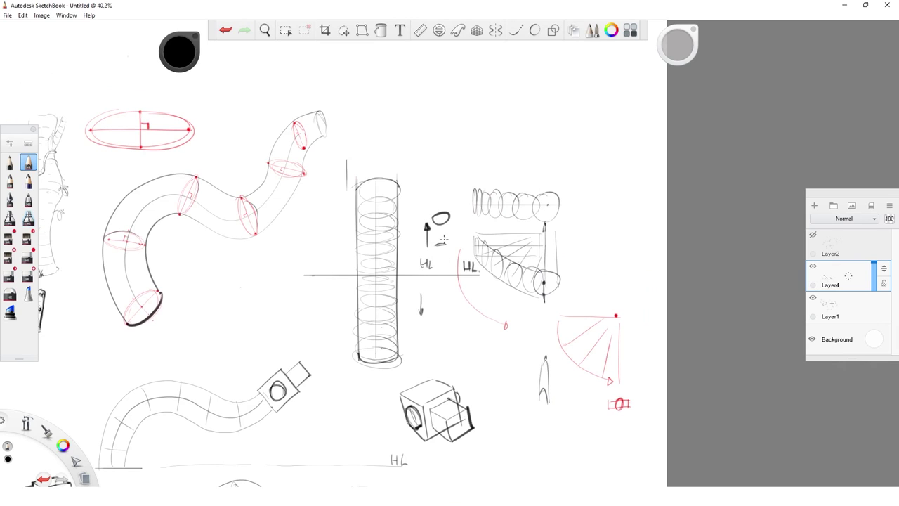
{"action": "left_click_drag", "start_coordinate": [437, 284], "coordinate": [437, 321]}
Step: Beside the ellipse fan diagram, draw a viewer symbol with an upward arrow and a diagonal row of widening ellipses
{"action": "key", "text": "space"}
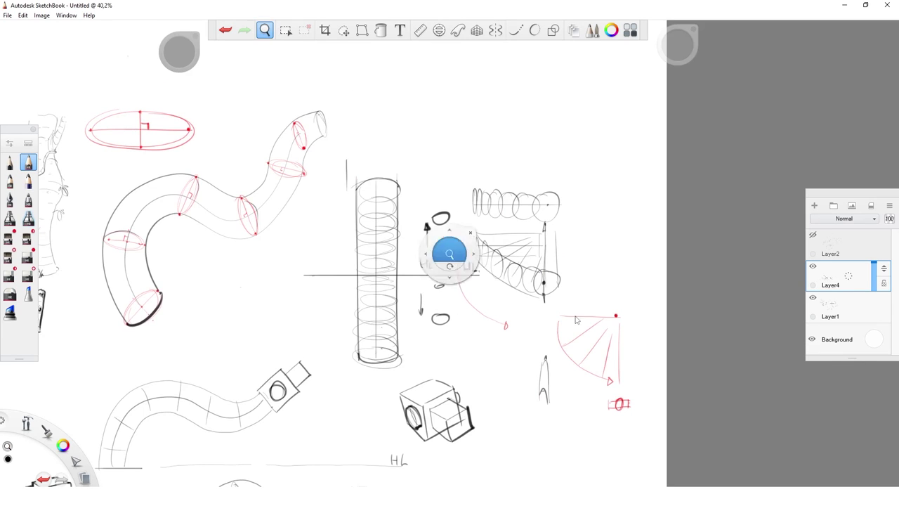
{"action": "left_click_drag", "start_coordinate": [543, 380], "coordinate": [406, 380]}
{"action": "mouse_move", "coordinate": [471, 296]}
{"action": "left_mouse_down"}
{"action": "mouse_move", "coordinate": [472, 260]}
{"action": "mouse_move", "coordinate": [483, 296]}
{"action": "left_mouse_up"}
{"action": "mouse_move", "coordinate": [471, 281]}
{"action": "left_mouse_down"}
{"action": "mouse_move", "coordinate": [482, 282]}
{"action": "mouse_move", "coordinate": [480, 244]}
{"action": "left_mouse_up"}
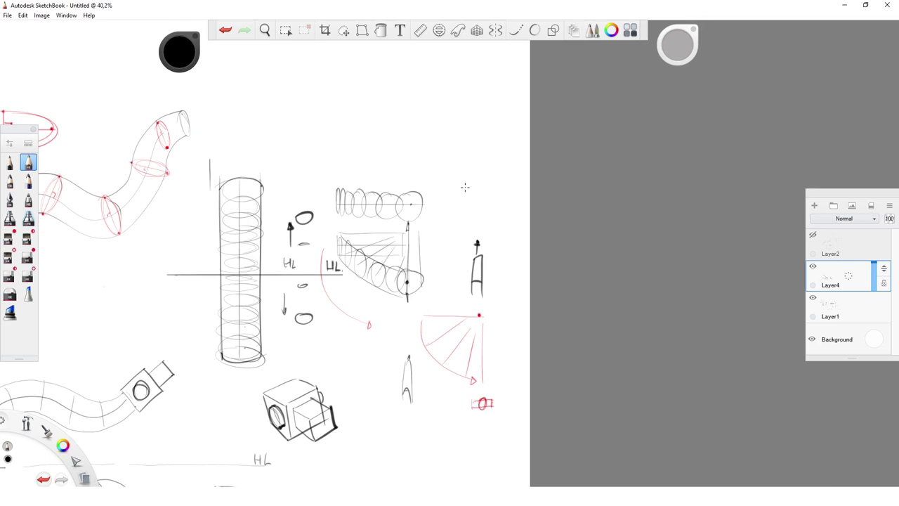
{"action": "mouse_move", "coordinate": [443, 197]}
{"action": "left_mouse_down"}
{"action": "mouse_move", "coordinate": [470, 211]}
{"action": "mouse_move", "coordinate": [437, 187]}
{"action": "mouse_move", "coordinate": [450, 211]}
{"action": "mouse_move", "coordinate": [481, 219]}
{"action": "left_mouse_up"}
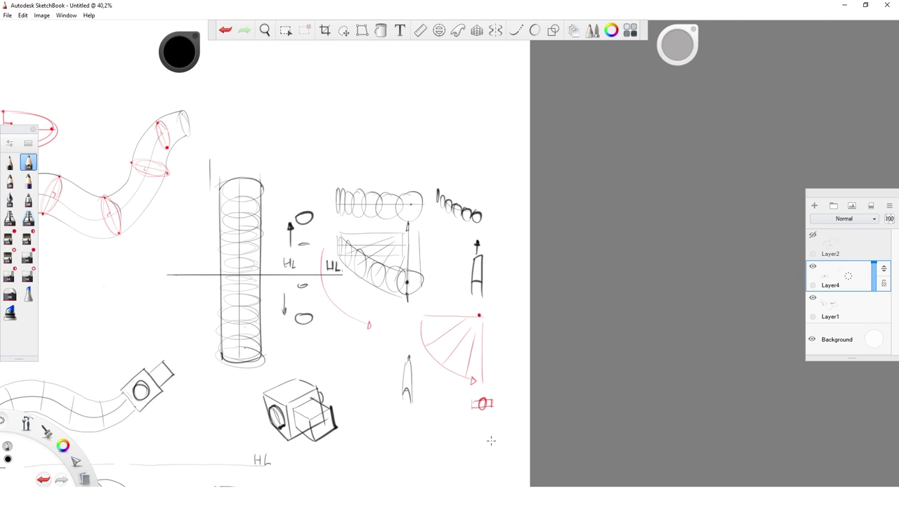
Step: Look over the whole sheet of leaf, animal, tube and cylinder sketches
{"action": "key", "text": "space"}
{"action": "left_click_drag", "start_coordinate": [246, 333], "coordinate": [372, 346]}
{"action": "key", "text": "space"}
{"action": "left_click_drag", "start_coordinate": [231, 321], "coordinate": [517, 355]}
{"action": "left_click_drag", "start_coordinate": [505, 409], "coordinate": [454, 328]}
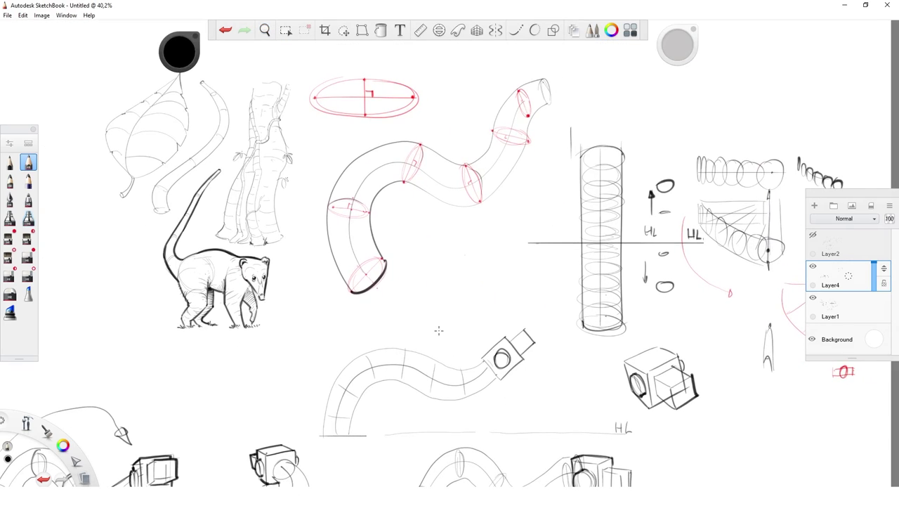
{"action": "key", "text": "space"}
{"action": "left_click_drag", "start_coordinate": [552, 422], "coordinate": [488, 406]}
{"action": "left_click_drag", "start_coordinate": [552, 333], "coordinate": [512, 404]}
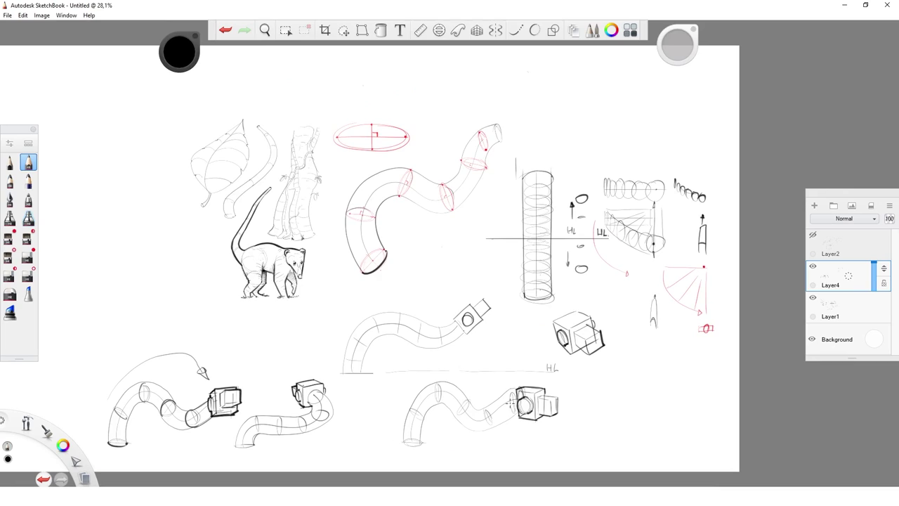
{"action": "key", "text": "space"}
{"action": "left_click_drag", "start_coordinate": [339, 123], "coordinate": [365, 318]}
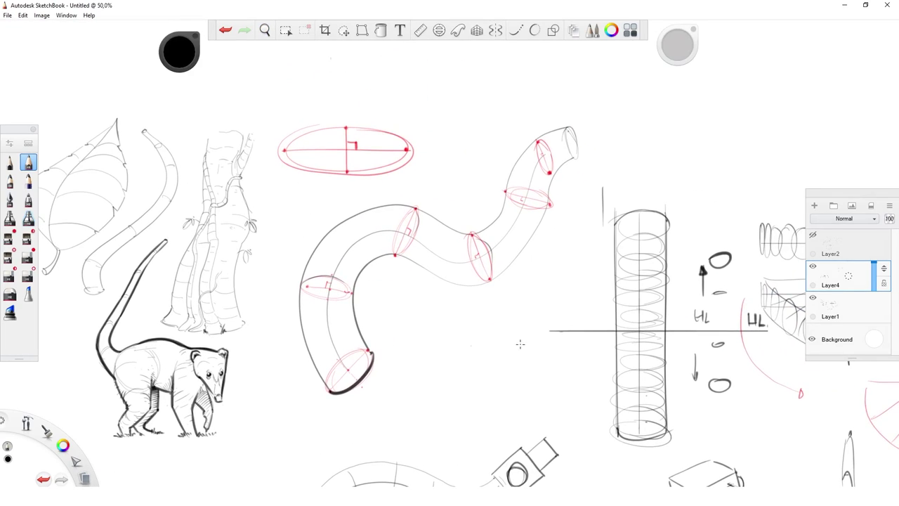
Step: Sketch a tree trunk in the empty area beside the leaf, with a curved base and short contour lines across it
{"action": "key", "text": "space"}
{"action": "left_click_drag", "start_coordinate": [538, 229], "coordinate": [729, 140]}
{"action": "left_click_drag", "start_coordinate": [325, 311], "coordinate": [552, 340]}
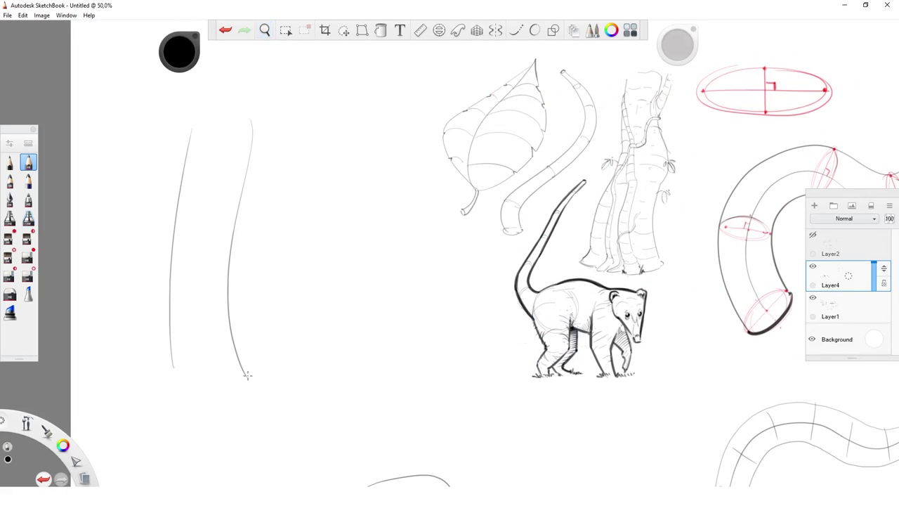
{"action": "left_click_drag", "start_coordinate": [174, 372], "coordinate": [233, 381]}
{"action": "left_click_drag", "start_coordinate": [172, 342], "coordinate": [207, 353]}
{"action": "left_click_drag", "start_coordinate": [220, 332], "coordinate": [225, 333]}
{"action": "left_click_drag", "start_coordinate": [170, 307], "coordinate": [199, 320]}
{"action": "left_click_drag", "start_coordinate": [174, 276], "coordinate": [191, 285]}
{"action": "left_click_drag", "start_coordinate": [210, 267], "coordinate": [226, 267]}
{"action": "left_click_drag", "start_coordinate": [178, 245], "coordinate": [193, 255]}
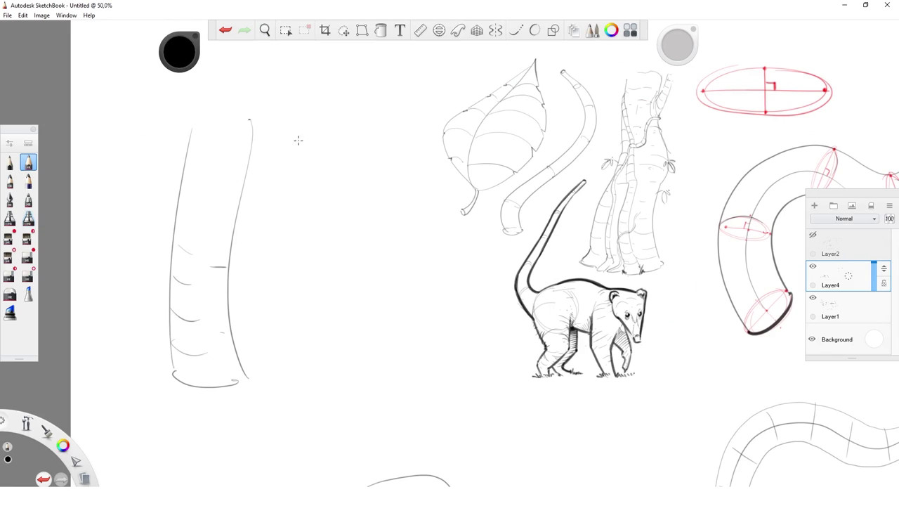
Step: Sketch the two edges of a long branch rising diagonally from the trunk
{"action": "left_click_drag", "start_coordinate": [228, 225], "coordinate": [417, 79]}
{"action": "left_click_drag", "start_coordinate": [226, 198], "coordinate": [417, 68]}
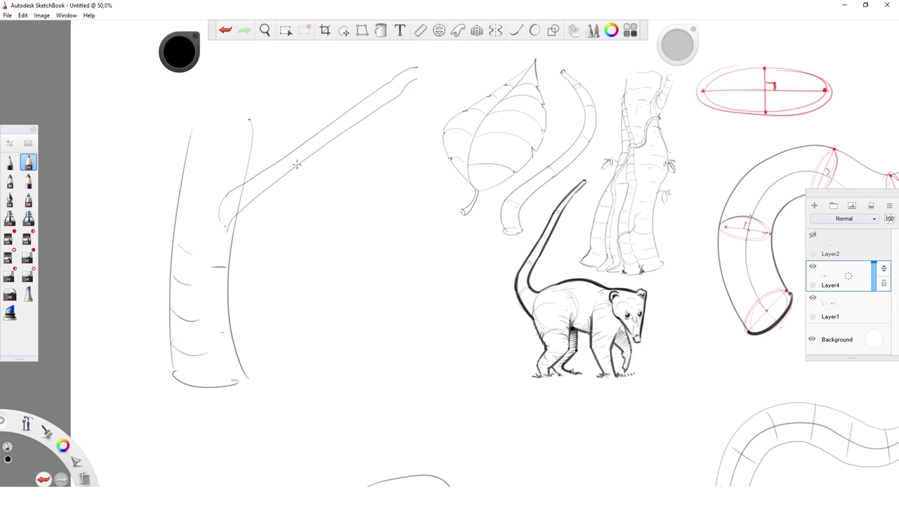
{"action": "key", "text": "space"}
{"action": "left_click_drag", "start_coordinate": [564, 402], "coordinate": [443, 389]}
{"action": "key", "text": "space"}
{"action": "left_click_drag", "start_coordinate": [451, 269], "coordinate": [422, 299]}
{"action": "left_click_drag", "start_coordinate": [724, 344], "coordinate": [453, 304]}
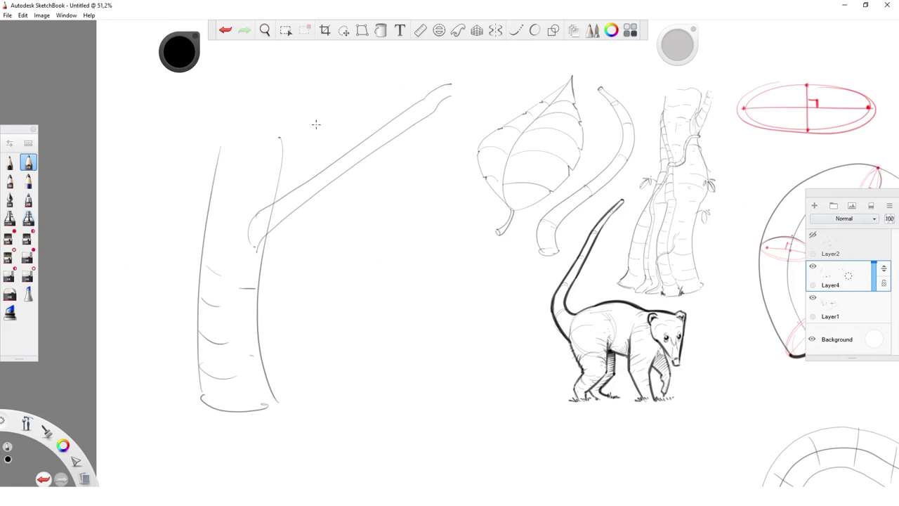
Step: Mark a dot midway along the branch, and draw a viewer symbol below it with a sight line toward the dot
{"action": "left_click_drag", "start_coordinate": [318, 131], "coordinate": [356, 184]}
{"action": "key", "text": "ctrl+z"}
{"action": "left_click", "coordinate": [345, 163]}
{"action": "left_click_drag", "start_coordinate": [446, 296], "coordinate": [341, 293]}
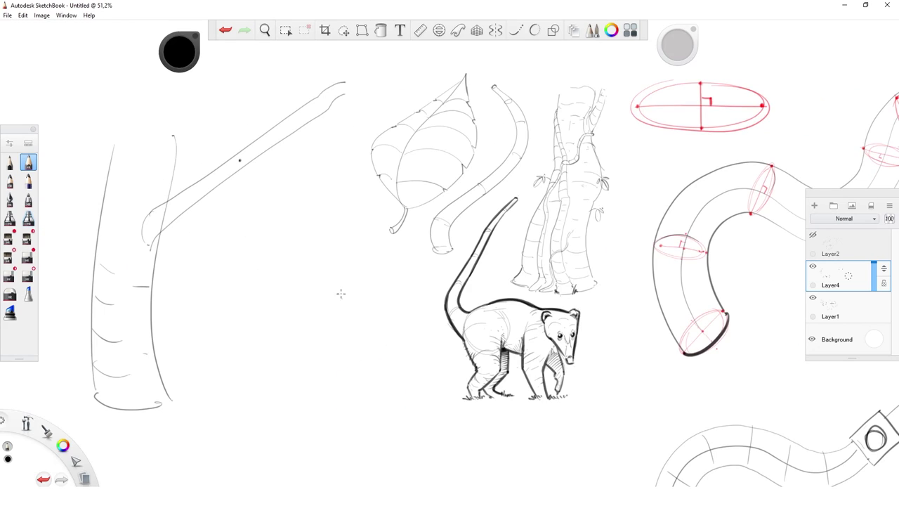
{"action": "mouse_move", "coordinate": [304, 446]}
{"action": "left_mouse_down"}
{"action": "mouse_move", "coordinate": [307, 374]}
{"action": "mouse_move", "coordinate": [326, 431]}
{"action": "left_mouse_up"}
{"action": "left_click_drag", "start_coordinate": [313, 357], "coordinate": [272, 222]}
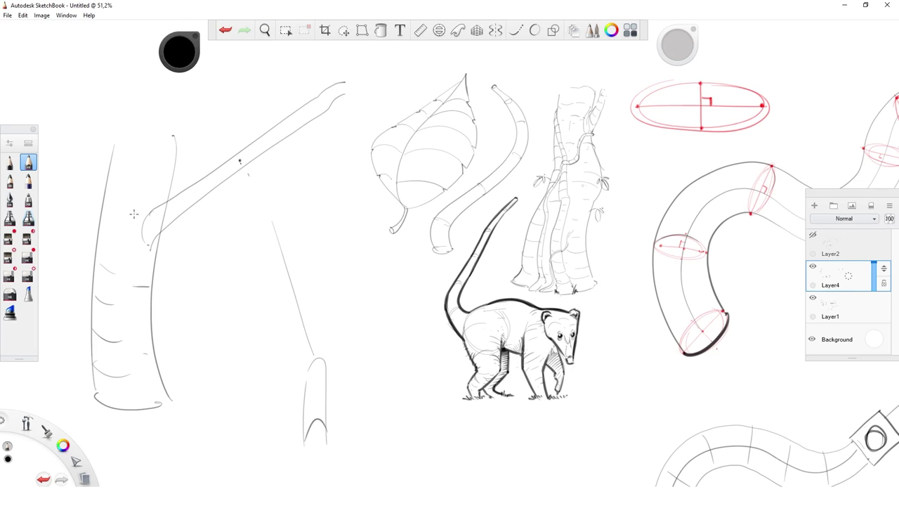
Step: Draw cross-section ellipses along the branch on both sides of the dot, and outline the collar at its base
{"action": "mouse_move", "coordinate": [157, 210]}
{"action": "left_mouse_down"}
{"action": "mouse_move", "coordinate": [169, 238]}
{"action": "mouse_move", "coordinate": [172, 200]}
{"action": "mouse_move", "coordinate": [198, 205]}
{"action": "mouse_move", "coordinate": [186, 190]}
{"action": "mouse_move", "coordinate": [203, 208]}
{"action": "mouse_move", "coordinate": [216, 189]}
{"action": "left_mouse_up"}
{"action": "left_click_drag", "start_coordinate": [240, 156], "coordinate": [239, 169]}
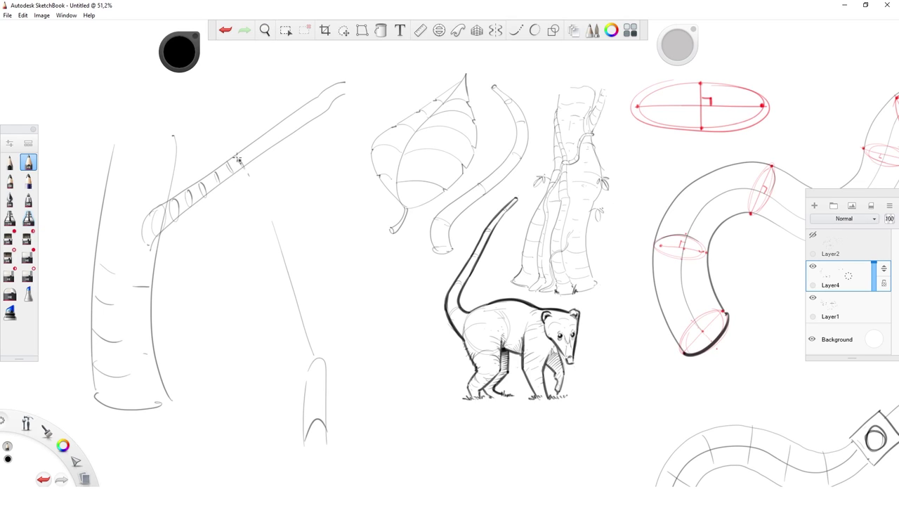
{"action": "mouse_move", "coordinate": [261, 140]}
{"action": "left_mouse_down"}
{"action": "mouse_move", "coordinate": [264, 150]}
{"action": "mouse_move", "coordinate": [274, 146]}
{"action": "mouse_move", "coordinate": [287, 130]}
{"action": "left_mouse_up"}
{"action": "mouse_move", "coordinate": [307, 106]}
{"action": "left_mouse_down"}
{"action": "mouse_move", "coordinate": [304, 116]}
{"action": "mouse_move", "coordinate": [319, 101]}
{"action": "left_mouse_up"}
{"action": "left_click_drag", "start_coordinate": [200, 237], "coordinate": [245, 217]}
{"action": "mouse_move", "coordinate": [90, 222]}
{"action": "left_mouse_down"}
{"action": "mouse_move", "coordinate": [114, 285]}
{"action": "mouse_move", "coordinate": [132, 255]}
{"action": "mouse_move", "coordinate": [108, 272]}
{"action": "left_mouse_up"}
Step: Darken the lower edge of the branch, replacing the strokes that come out too heavy
{"action": "mouse_move", "coordinate": [142, 226]}
{"action": "left_mouse_down"}
{"action": "mouse_move", "coordinate": [120, 263]}
{"action": "mouse_move", "coordinate": [221, 163]}
{"action": "mouse_move", "coordinate": [335, 78]}
{"action": "left_mouse_up"}
{"action": "left_click_drag", "start_coordinate": [118, 262], "coordinate": [176, 196]}
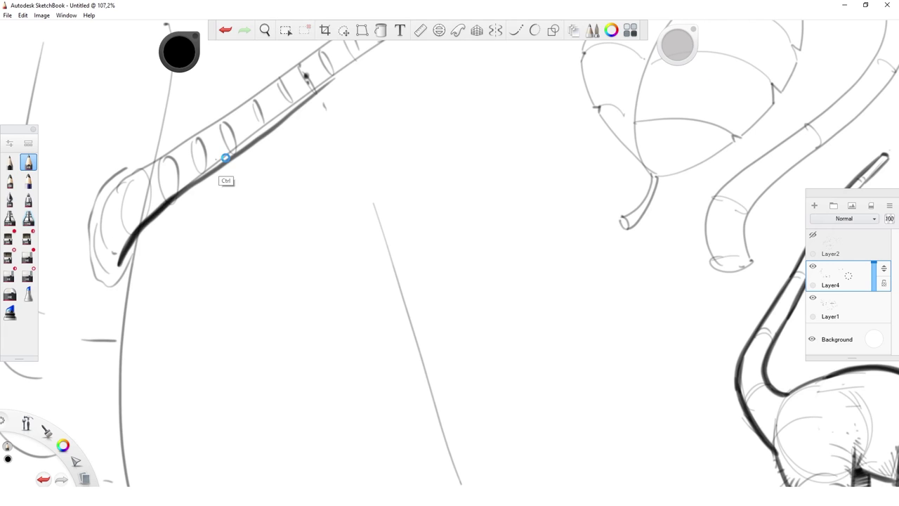
{"action": "key", "text": "ctrl+z"}
{"action": "key", "text": "ctrl+z"}
{"action": "mouse_move", "coordinate": [120, 260]}
{"action": "left_mouse_down"}
{"action": "mouse_move", "coordinate": [168, 200]}
{"action": "mouse_move", "coordinate": [363, 54]}
{"action": "left_mouse_up"}
Step: Add contour arcs around the branch collar where it joins the trunk
{"action": "key", "text": "space"}
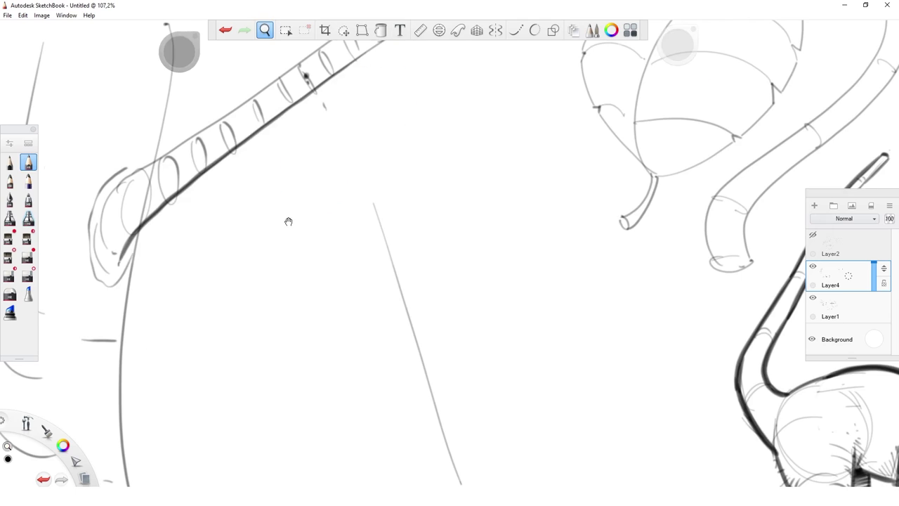
{"action": "left_click_drag", "start_coordinate": [288, 220], "coordinate": [328, 268]}
{"action": "left_click_drag", "start_coordinate": [137, 232], "coordinate": [117, 289]}
{"action": "left_click_drag", "start_coordinate": [175, 221], "coordinate": [170, 275]}
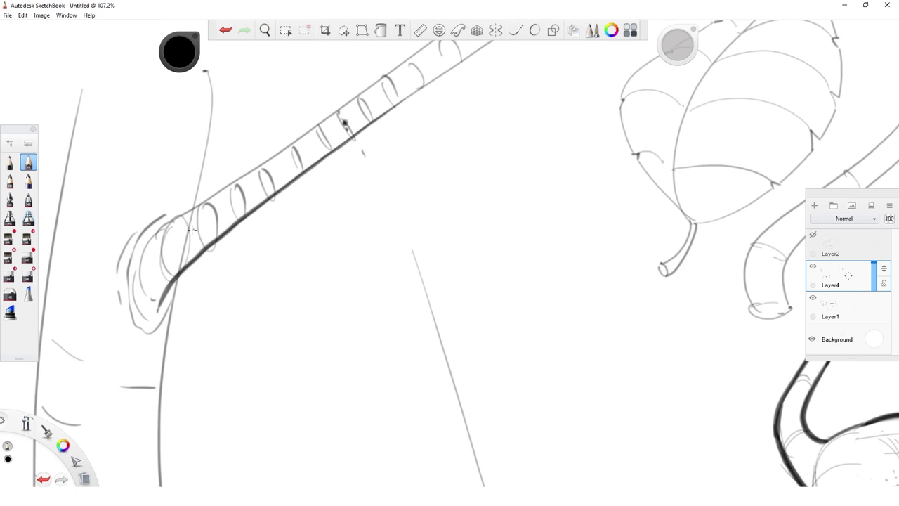
{"action": "mouse_move", "coordinate": [205, 246]}
{"action": "left_mouse_down"}
{"action": "mouse_move", "coordinate": [208, 204]}
{"action": "mouse_move", "coordinate": [236, 185]}
{"action": "mouse_move", "coordinate": [210, 215]}
{"action": "mouse_move", "coordinate": [219, 201]}
{"action": "left_mouse_up"}
Step: Partly erase the ellipses near the branch's base, redraw short contour marks, and darken the upper edge
{"action": "key", "text": "e"}
{"action": "key", "text": "e"}
{"action": "key", "text": "e"}
{"action": "mouse_move", "coordinate": [238, 186]}
{"action": "left_mouse_down"}
{"action": "mouse_move", "coordinate": [244, 206]}
{"action": "mouse_move", "coordinate": [267, 171]}
{"action": "mouse_move", "coordinate": [302, 153]}
{"action": "left_mouse_up"}
{"action": "key", "text": "e"}
{"action": "left_click_drag", "start_coordinate": [241, 176], "coordinate": [245, 188]}
{"action": "left_click_drag", "start_coordinate": [249, 172], "coordinate": [251, 184]}
{"action": "left_click_drag", "start_coordinate": [185, 211], "coordinate": [161, 220]}
{"action": "mouse_move", "coordinate": [180, 211]}
{"action": "left_mouse_down"}
{"action": "mouse_move", "coordinate": [150, 213]}
{"action": "mouse_move", "coordinate": [209, 199]}
{"action": "mouse_move", "coordinate": [306, 133]}
{"action": "left_mouse_up"}
Step: Lighten the cross-sections around the branch's middle with the eraser, and redraw short contour arcs toward the tip
{"action": "key", "text": "space"}
{"action": "left_click_drag", "start_coordinate": [484, 81], "coordinate": [337, 248]}
{"action": "key", "text": "e"}
{"action": "key", "text": "e"}
{"action": "mouse_move", "coordinate": [189, 295]}
{"action": "left_mouse_down"}
{"action": "mouse_move", "coordinate": [193, 283]}
{"action": "mouse_move", "coordinate": [193, 302]}
{"action": "mouse_move", "coordinate": [218, 259]}
{"action": "left_mouse_up"}
{"action": "key", "text": "e"}
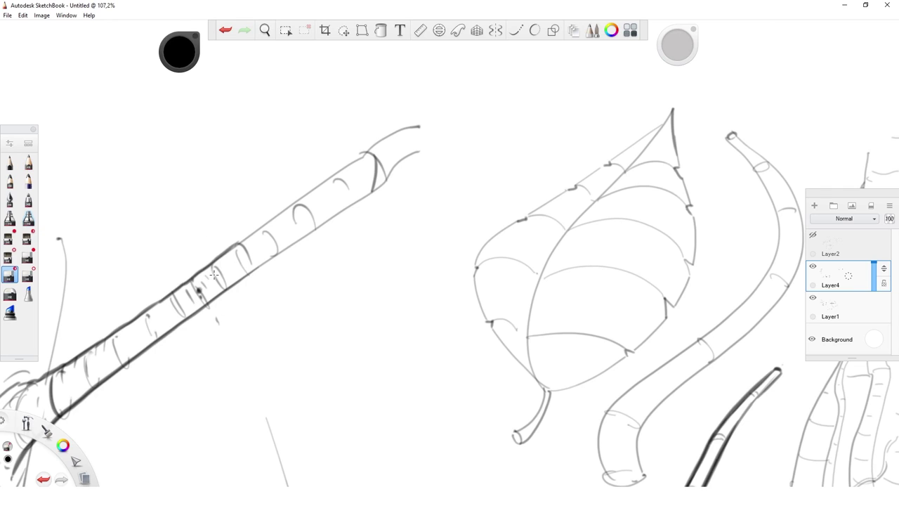
{"action": "key", "text": "e"}
{"action": "left_click_drag", "start_coordinate": [260, 234], "coordinate": [256, 246]}
{"action": "mouse_move", "coordinate": [288, 214]}
{"action": "left_mouse_down"}
{"action": "mouse_move", "coordinate": [279, 229]}
{"action": "mouse_move", "coordinate": [298, 243]}
{"action": "mouse_move", "coordinate": [285, 220]}
{"action": "mouse_move", "coordinate": [299, 241]}
{"action": "left_mouse_up"}
{"action": "key", "text": "ctrl+z"}
{"action": "key", "text": "ctrl+z"}
{"action": "left_click_drag", "start_coordinate": [311, 191], "coordinate": [325, 202]}
Step: Sketch a thin side twig forking off near the branch's tip, with small cross-contour marks along it
{"action": "key", "text": "e"}
{"action": "mouse_move", "coordinate": [376, 156]}
{"action": "left_mouse_down"}
{"action": "mouse_move", "coordinate": [374, 188]}
{"action": "mouse_move", "coordinate": [372, 156]}
{"action": "mouse_move", "coordinate": [371, 193]}
{"action": "mouse_move", "coordinate": [326, 223]}
{"action": "mouse_move", "coordinate": [520, 160]}
{"action": "left_mouse_up"}
{"action": "key", "text": "e"}
{"action": "left_click_drag", "start_coordinate": [336, 200], "coordinate": [390, 152]}
{"action": "left_click_drag", "start_coordinate": [337, 203], "coordinate": [467, 166]}
{"action": "mouse_move", "coordinate": [468, 165]}
{"action": "left_mouse_down"}
{"action": "mouse_move", "coordinate": [555, 112]}
{"action": "mouse_move", "coordinate": [468, 166]}
{"action": "mouse_move", "coordinate": [496, 162]}
{"action": "left_mouse_up"}
{"action": "left_click_drag", "start_coordinate": [336, 201], "coordinate": [341, 215]}
{"action": "mouse_move", "coordinate": [386, 193]}
{"action": "left_mouse_down"}
{"action": "mouse_move", "coordinate": [390, 203]}
{"action": "mouse_move", "coordinate": [443, 187]}
{"action": "left_mouse_up"}
{"action": "left_click_drag", "start_coordinate": [490, 162], "coordinate": [514, 162]}
Step: Draw a bold narrow ellipse at the tip of the viewer symbol, with a dark dot at its lower end
{"action": "key", "text": "space"}
{"action": "mouse_move", "coordinate": [461, 282]}
{"action": "left_mouse_down"}
{"action": "mouse_move", "coordinate": [441, 341]}
{"action": "mouse_move", "coordinate": [370, 196]}
{"action": "left_mouse_up"}
{"action": "left_click_drag", "start_coordinate": [334, 342], "coordinate": [337, 344]}
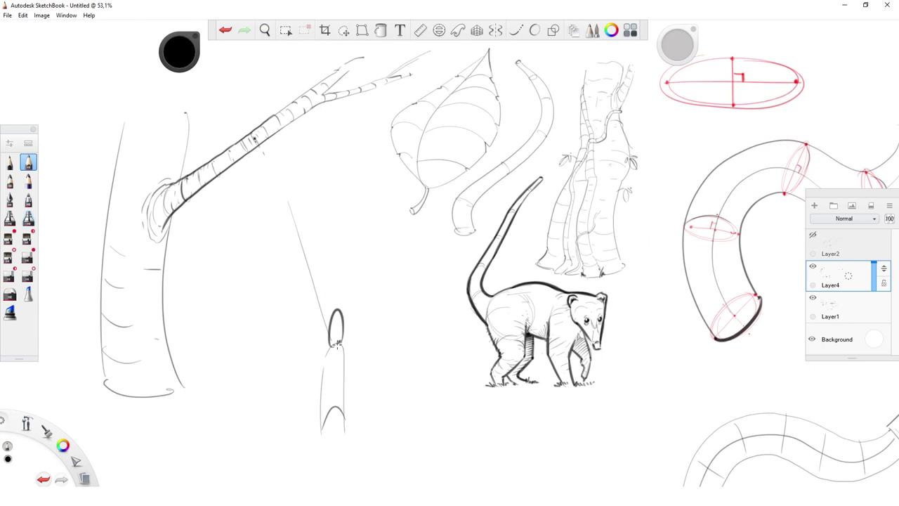
{"action": "left_click_drag", "start_coordinate": [416, 232], "coordinate": [341, 299]}
{"action": "key", "text": "ctrl+z"}
Step: Draw a side-on viewer symbol with a bold ellipse at the cylinder's horizon line, and two sight lines diverging from it
{"action": "key", "text": "space"}
{"action": "left_click_drag", "start_coordinate": [585, 349], "coordinate": [148, 345]}
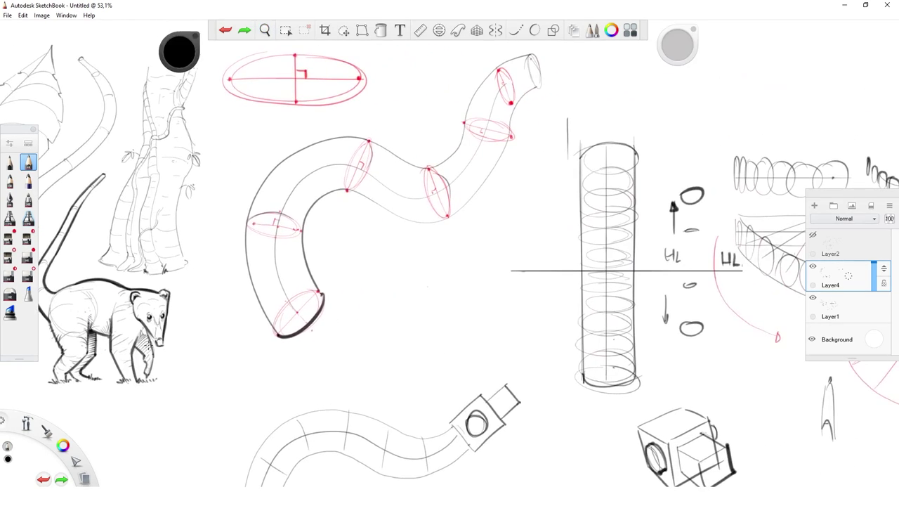
{"action": "key", "text": "space"}
{"action": "left_click_drag", "start_coordinate": [786, 267], "coordinate": [674, 256]}
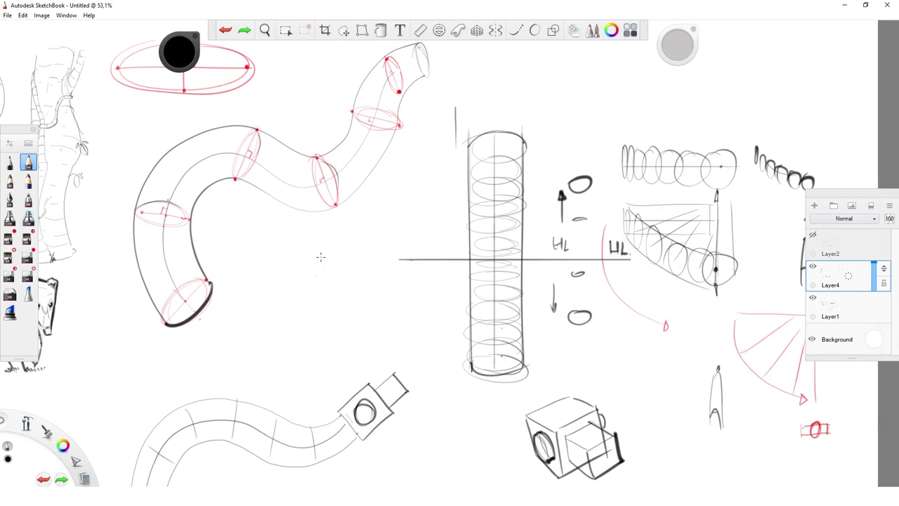
{"action": "left_click_drag", "start_coordinate": [320, 255], "coordinate": [364, 250]}
{"action": "left_click_drag", "start_coordinate": [304, 283], "coordinate": [334, 278]}
{"action": "mouse_move", "coordinate": [362, 247]}
{"action": "left_mouse_down"}
{"action": "mouse_move", "coordinate": [360, 281]}
{"action": "mouse_move", "coordinate": [366, 269]}
{"action": "left_mouse_up"}
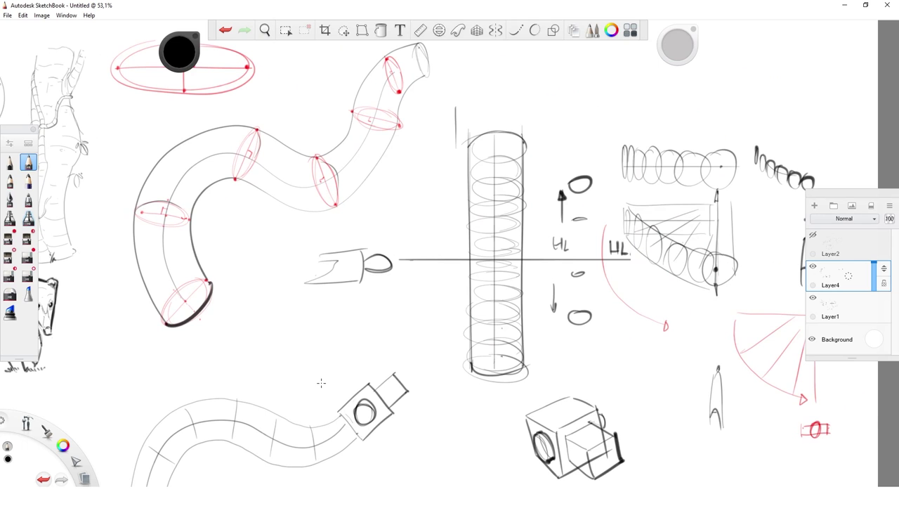
{"action": "left_click_drag", "start_coordinate": [380, 276], "coordinate": [399, 337]}
{"action": "left_click_drag", "start_coordinate": [380, 246], "coordinate": [406, 181]}
Step: Draw a dashed horizon line labelled HL across the branch through the dot, and strengthen the branch's upper edge
{"action": "key", "text": "space"}
{"action": "mouse_move", "coordinate": [84, 303]}
{"action": "left_mouse_down"}
{"action": "mouse_move", "coordinate": [205, 299]}
{"action": "mouse_move", "coordinate": [708, 347]}
{"action": "left_mouse_up"}
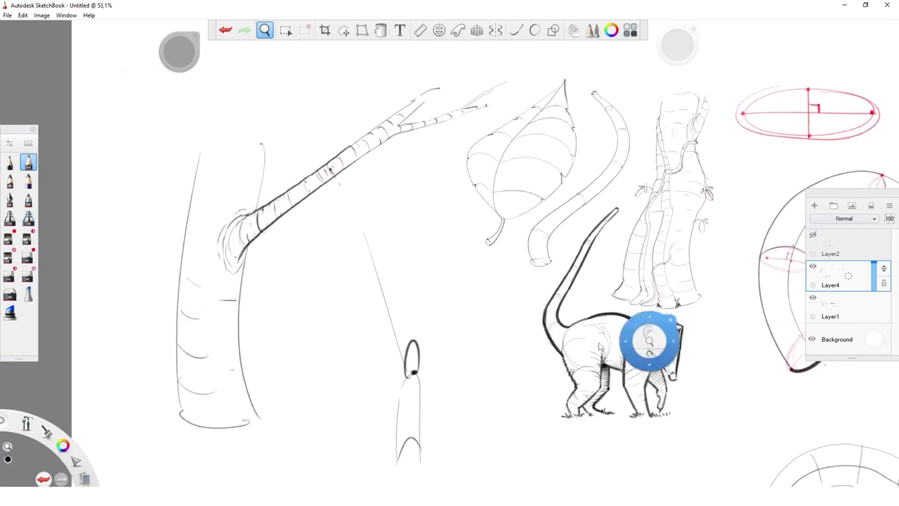
{"action": "left_click_drag", "start_coordinate": [465, 327], "coordinate": [384, 320]}
{"action": "left_click_drag", "start_coordinate": [225, 128], "coordinate": [229, 138]}
{"action": "mouse_move", "coordinate": [279, 212]}
{"action": "left_mouse_down"}
{"action": "mouse_move", "coordinate": [278, 200]}
{"action": "mouse_move", "coordinate": [286, 201]}
{"action": "left_mouse_up"}
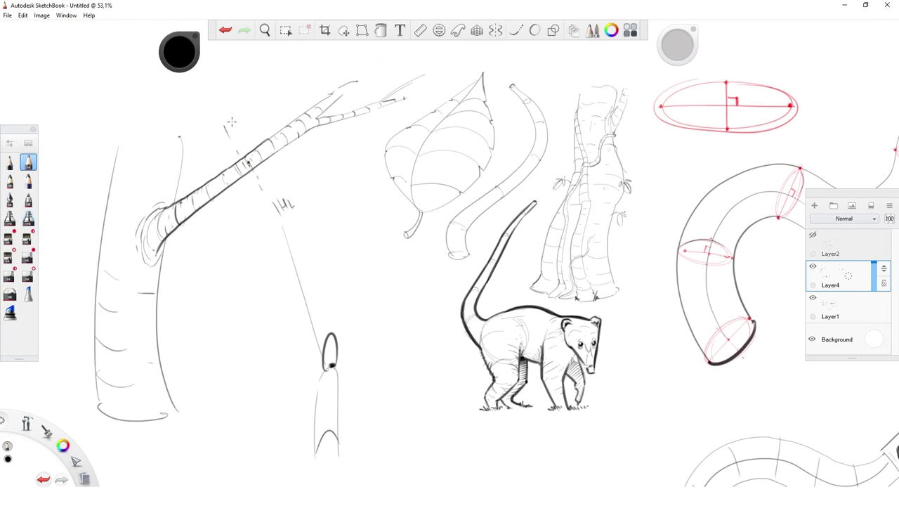
{"action": "mouse_move", "coordinate": [265, 139]}
{"action": "left_mouse_down"}
{"action": "mouse_move", "coordinate": [378, 68]}
{"action": "mouse_move", "coordinate": [351, 73]}
{"action": "left_mouse_up"}
Step: Draw a row of ellipses below the branch that widens away from the horizon line both ways, and label the dot FP
{"action": "left_click_drag", "start_coordinate": [267, 386], "coordinate": [261, 382]}
{"action": "left_click_drag", "start_coordinate": [186, 283], "coordinate": [184, 280]}
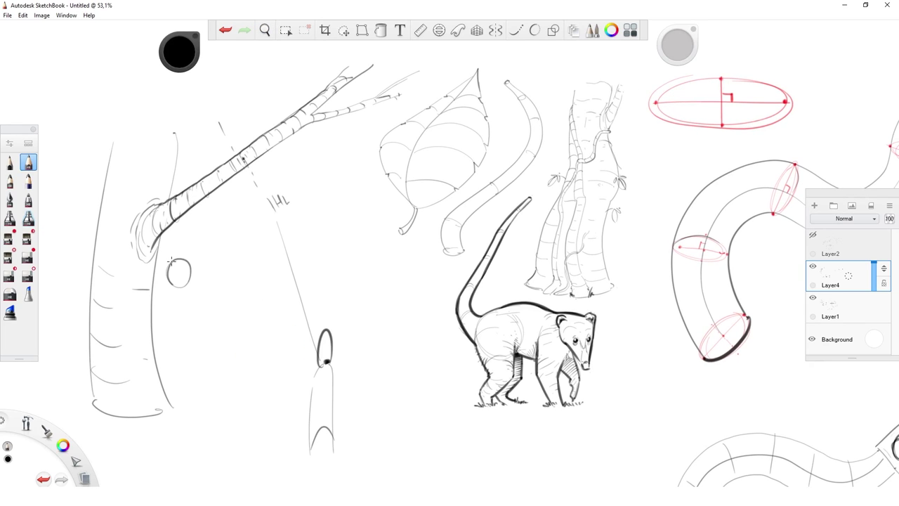
{"action": "left_click_drag", "start_coordinate": [405, 100], "coordinate": [402, 99]}
{"action": "left_click_drag", "start_coordinate": [202, 248], "coordinate": [248, 228]}
{"action": "mouse_move", "coordinate": [241, 106]}
{"action": "left_mouse_down"}
{"action": "mouse_move", "coordinate": [243, 122]}
{"action": "mouse_move", "coordinate": [247, 104]}
{"action": "left_mouse_up"}
{"action": "left_click_drag", "start_coordinate": [239, 115], "coordinate": [251, 116]}
{"action": "left_click_drag", "start_coordinate": [307, 183], "coordinate": [373, 131]}
Step: Lasso the tree trunk, branch, ellipse row and viewer symbol together and move them clear of the leaf sketch
{"action": "key", "text": "space"}
{"action": "mouse_move", "coordinate": [498, 307]}
{"action": "left_mouse_down"}
{"action": "mouse_move", "coordinate": [470, 367]}
{"action": "mouse_move", "coordinate": [444, 315]}
{"action": "left_mouse_up"}
{"action": "key", "text": "l"}
{"action": "left_click_drag", "start_coordinate": [403, 342], "coordinate": [483, 117]}
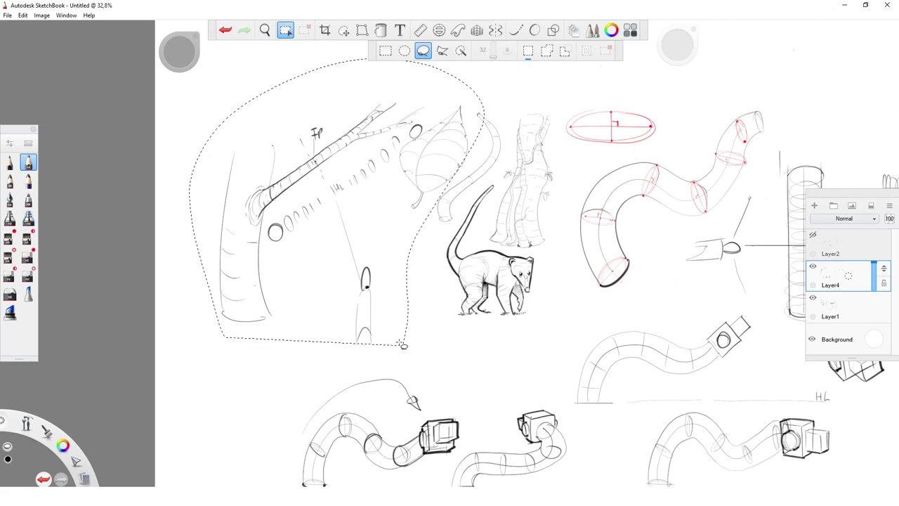
{"action": "key", "text": "v"}
{"action": "left_click_drag", "start_coordinate": [468, 372], "coordinate": [446, 348]}
{"action": "key", "text": "l"}
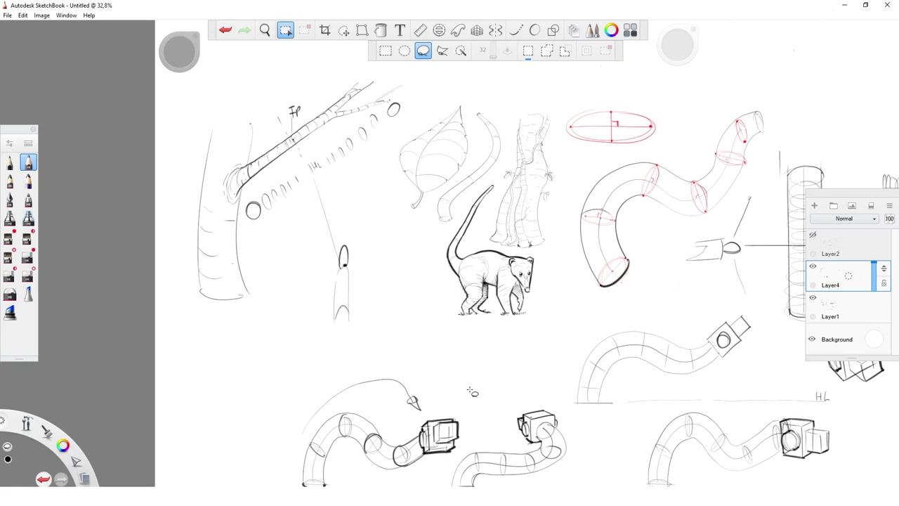
Step: Draw a rectangular picture frame in the empty area below the tree trunk
{"action": "key", "text": "space"}
{"action": "mouse_move", "coordinate": [437, 356]}
{"action": "left_mouse_down"}
{"action": "mouse_move", "coordinate": [459, 375]}
{"action": "mouse_move", "coordinate": [495, 301]}
{"action": "left_mouse_up"}
{"action": "key", "text": "b"}
{"action": "left_click_drag", "start_coordinate": [192, 399], "coordinate": [191, 333]}
{"action": "key", "text": "ctrl+z"}
{"action": "mouse_move", "coordinate": [118, 253]}
{"action": "left_mouse_down"}
{"action": "mouse_move", "coordinate": [123, 359]}
{"action": "mouse_move", "coordinate": [189, 379]}
{"action": "left_mouse_up"}
{"action": "key", "text": "space"}
{"action": "left_click_drag", "start_coordinate": [192, 382], "coordinate": [366, 356]}
{"action": "key", "text": "ctrl+z"}
{"action": "mouse_move", "coordinate": [189, 247]}
{"action": "left_mouse_down"}
{"action": "mouse_move", "coordinate": [181, 133]}
{"action": "mouse_move", "coordinate": [189, 356]}
{"action": "mouse_move", "coordinate": [520, 351]}
{"action": "left_mouse_up"}
{"action": "mouse_move", "coordinate": [210, 126]}
{"action": "left_mouse_down"}
{"action": "mouse_move", "coordinate": [549, 132]}
{"action": "mouse_move", "coordinate": [552, 338]}
{"action": "left_mouse_up"}
Step: Sketch a large slanted leaf with a two-line stem inside the frame
{"action": "mouse_move", "coordinate": [501, 199]}
{"action": "left_mouse_down"}
{"action": "mouse_move", "coordinate": [316, 230]}
{"action": "mouse_move", "coordinate": [435, 178]}
{"action": "left_mouse_up"}
{"action": "left_click_drag", "start_coordinate": [444, 169], "coordinate": [476, 171]}
{"action": "mouse_move", "coordinate": [333, 217]}
{"action": "left_mouse_down"}
{"action": "mouse_move", "coordinate": [333, 202]}
{"action": "mouse_move", "coordinate": [484, 163]}
{"action": "left_mouse_up"}
{"action": "mouse_move", "coordinate": [413, 218]}
{"action": "left_mouse_down"}
{"action": "mouse_move", "coordinate": [377, 311]}
{"action": "mouse_move", "coordinate": [403, 275]}
{"action": "left_mouse_up"}
Step: Draw a kinked branch across the frame below the leaf and fill its whole length with curved cross-section lines
{"action": "mouse_move", "coordinate": [198, 293]}
{"action": "left_mouse_down"}
{"action": "mouse_move", "coordinate": [295, 269]}
{"action": "mouse_move", "coordinate": [519, 256]}
{"action": "left_mouse_up"}
{"action": "mouse_move", "coordinate": [190, 319]}
{"action": "left_mouse_down"}
{"action": "mouse_move", "coordinate": [271, 315]}
{"action": "mouse_move", "coordinate": [326, 295]}
{"action": "mouse_move", "coordinate": [326, 284]}
{"action": "mouse_move", "coordinate": [521, 274]}
{"action": "left_mouse_up"}
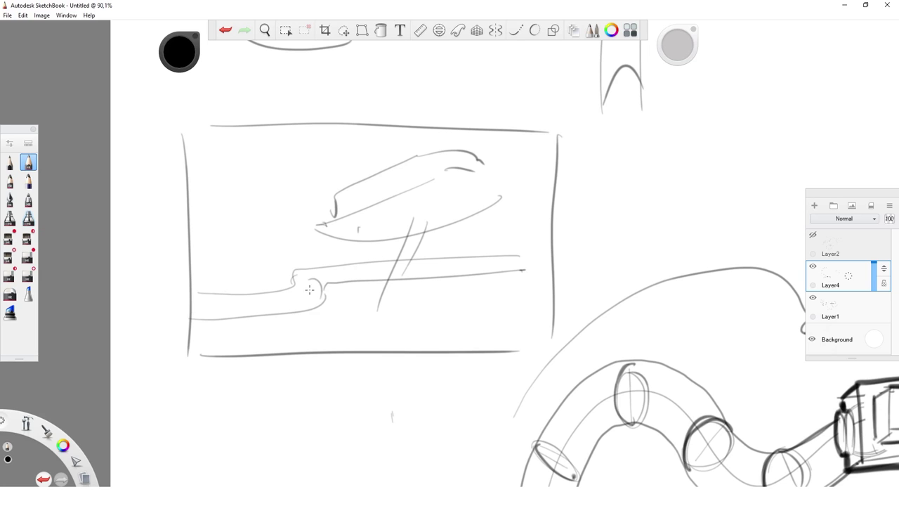
{"action": "mouse_move", "coordinate": [212, 292]}
{"action": "left_mouse_down"}
{"action": "mouse_move", "coordinate": [198, 298]}
{"action": "mouse_move", "coordinate": [217, 317]}
{"action": "mouse_move", "coordinate": [286, 313]}
{"action": "mouse_move", "coordinate": [311, 301]}
{"action": "mouse_move", "coordinate": [301, 271]}
{"action": "mouse_move", "coordinate": [291, 288]}
{"action": "left_mouse_up"}
{"action": "key", "text": "ctrl+z"}
{"action": "left_click_drag", "start_coordinate": [350, 267], "coordinate": [353, 283]}
{"action": "left_click_drag", "start_coordinate": [370, 263], "coordinate": [372, 279]}
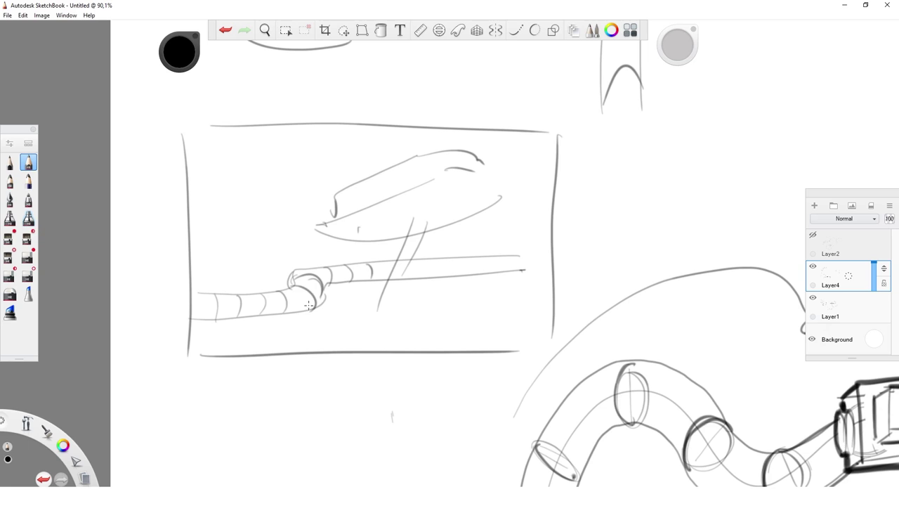
{"action": "left_click_drag", "start_coordinate": [198, 293], "coordinate": [199, 322]}
{"action": "mouse_move", "coordinate": [385, 261]}
{"action": "left_mouse_down"}
{"action": "mouse_move", "coordinate": [392, 276]}
{"action": "mouse_move", "coordinate": [415, 263]}
{"action": "mouse_move", "coordinate": [410, 279]}
{"action": "left_mouse_up"}
{"action": "mouse_move", "coordinate": [430, 258]}
{"action": "left_mouse_down"}
{"action": "mouse_move", "coordinate": [436, 280]}
{"action": "mouse_move", "coordinate": [469, 263]}
{"action": "mouse_move", "coordinate": [469, 276]}
{"action": "left_mouse_up"}
{"action": "mouse_move", "coordinate": [483, 257]}
{"action": "left_mouse_down"}
{"action": "mouse_move", "coordinate": [489, 275]}
{"action": "mouse_move", "coordinate": [532, 267]}
{"action": "left_mouse_up"}
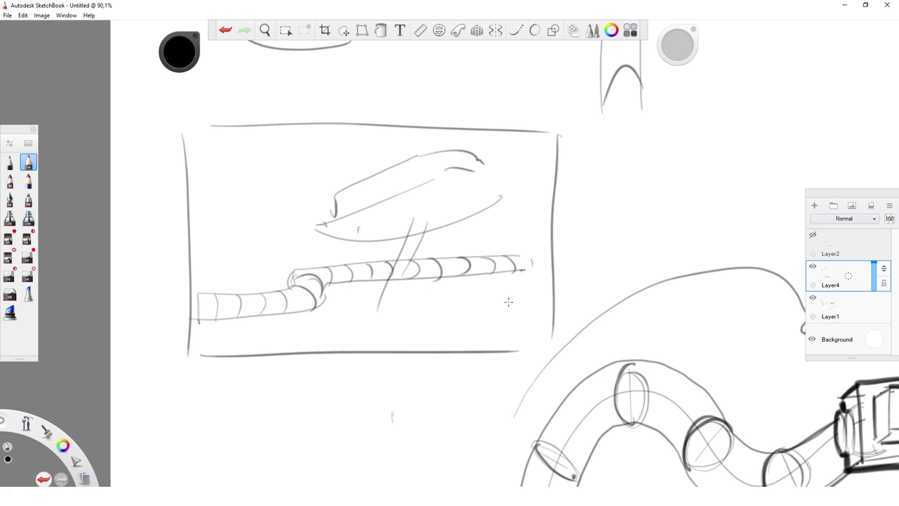
Step: Draw a straight horizontal tube with cross-section ellipses below the frame, and a viewer symbol beneath it
{"action": "key", "text": "space"}
{"action": "left_click_drag", "start_coordinate": [486, 287], "coordinate": [530, 109]}
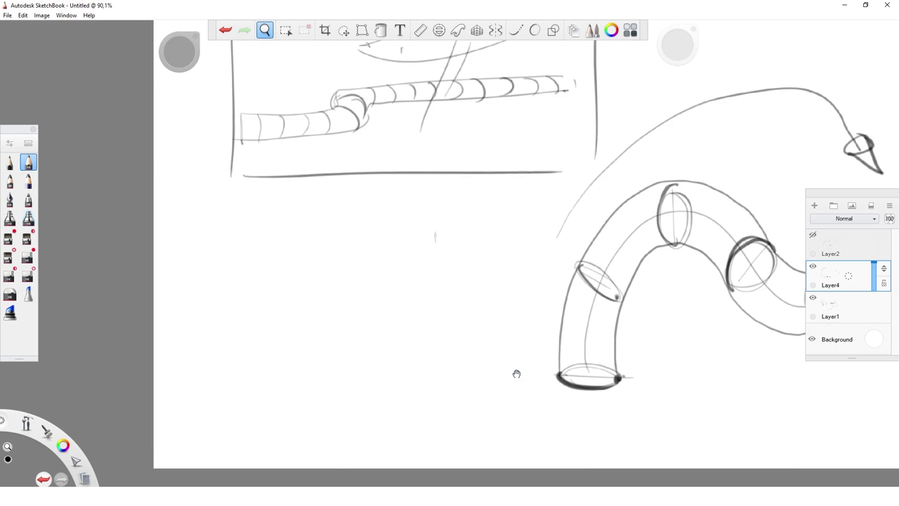
{"action": "left_click_drag", "start_coordinate": [212, 294], "coordinate": [495, 299]}
{"action": "mouse_move", "coordinate": [208, 294]}
{"action": "left_mouse_down"}
{"action": "mouse_move", "coordinate": [202, 309]}
{"action": "mouse_move", "coordinate": [215, 321]}
{"action": "mouse_move", "coordinate": [495, 326]}
{"action": "left_mouse_up"}
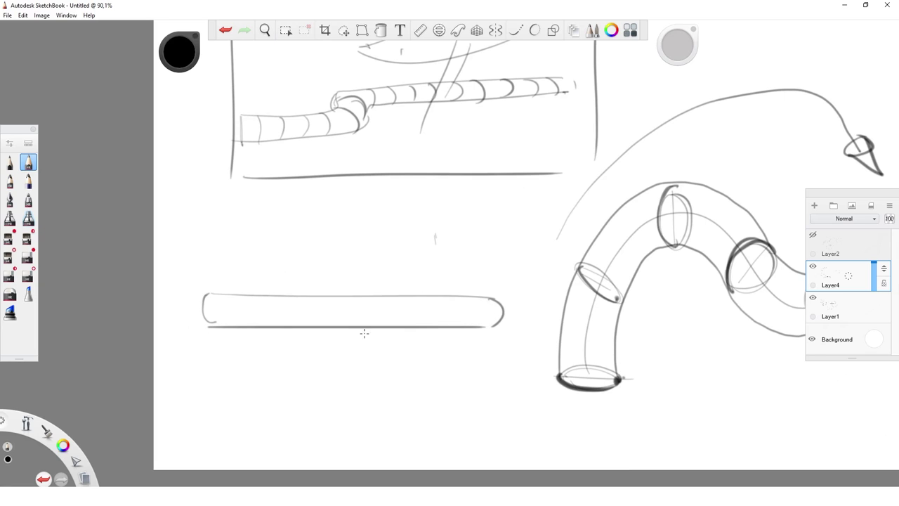
{"action": "left_click_drag", "start_coordinate": [348, 295], "coordinate": [348, 330]}
{"action": "mouse_move", "coordinate": [325, 451]}
{"action": "left_mouse_down"}
{"action": "mouse_move", "coordinate": [323, 404]}
{"action": "mouse_move", "coordinate": [355, 400]}
{"action": "mouse_move", "coordinate": [374, 453]}
{"action": "left_mouse_up"}
{"action": "mouse_move", "coordinate": [222, 298]}
{"action": "left_mouse_down"}
{"action": "mouse_move", "coordinate": [242, 325]}
{"action": "mouse_move", "coordinate": [258, 296]}
{"action": "mouse_move", "coordinate": [308, 302]}
{"action": "mouse_move", "coordinate": [318, 318]}
{"action": "mouse_move", "coordinate": [325, 302]}
{"action": "mouse_move", "coordinate": [375, 315]}
{"action": "mouse_move", "coordinate": [361, 305]}
{"action": "mouse_move", "coordinate": [363, 323]}
{"action": "mouse_move", "coordinate": [380, 300]}
{"action": "mouse_move", "coordinate": [414, 321]}
{"action": "mouse_move", "coordinate": [462, 302]}
{"action": "mouse_move", "coordinate": [495, 308]}
{"action": "mouse_move", "coordinate": [484, 301]}
{"action": "mouse_move", "coordinate": [517, 279]}
{"action": "left_mouse_up"}
{"action": "key", "text": "space"}
{"action": "left_click_drag", "start_coordinate": [446, 337], "coordinate": [302, 366]}
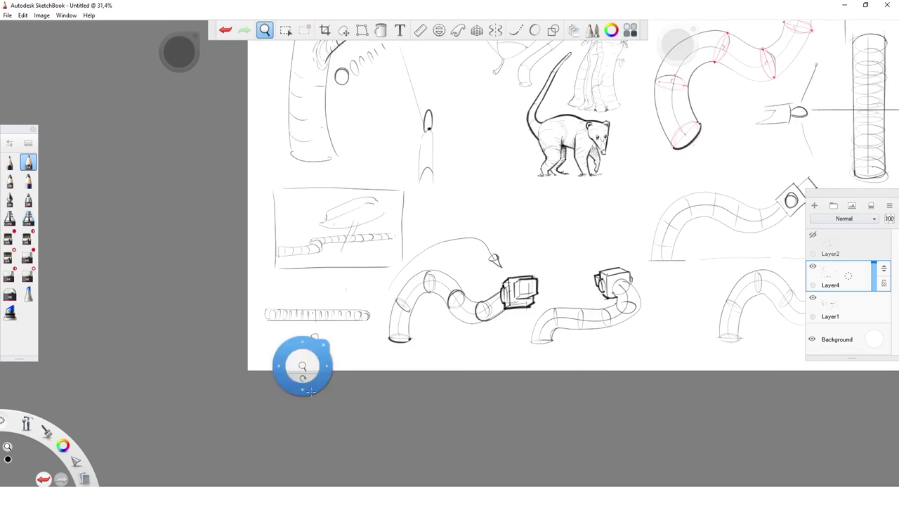
{"action": "key", "text": "space"}
{"action": "left_click_drag", "start_coordinate": [501, 309], "coordinate": [209, 432]}
{"action": "key", "text": "space"}
{"action": "left_click_drag", "start_coordinate": [332, 405], "coordinate": [559, 354]}
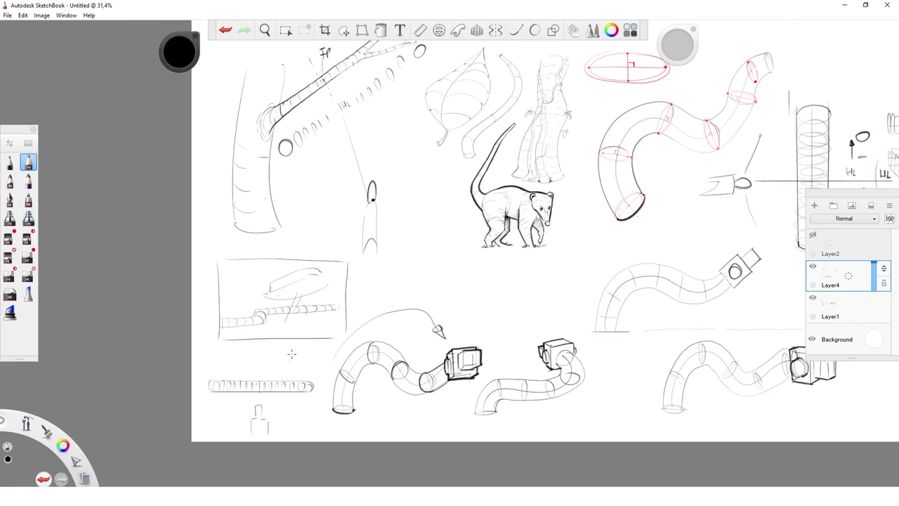
{"action": "key", "text": "space"}
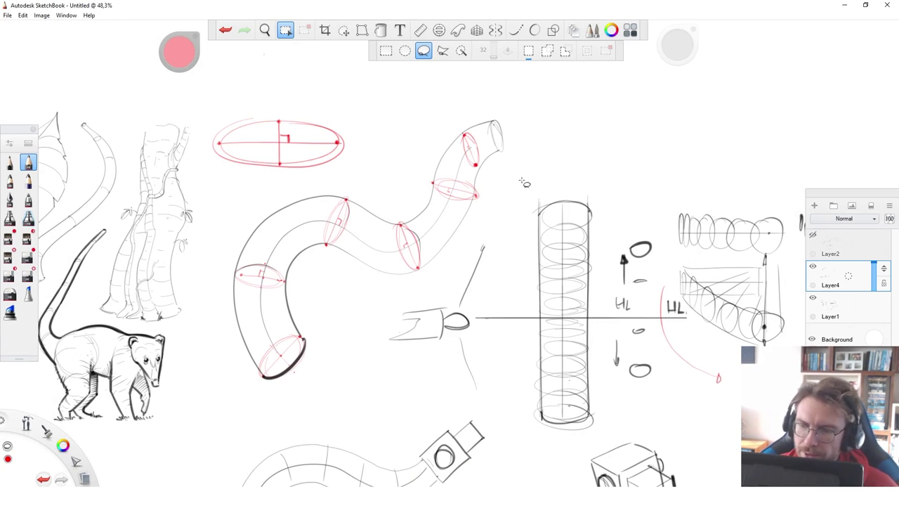
Step: Set the colour to black and draw a long S-shaped curve in the empty area above the upright cylinder
{"action": "left_click", "coordinate": [285, 31]}
{"action": "key", "text": "space"}
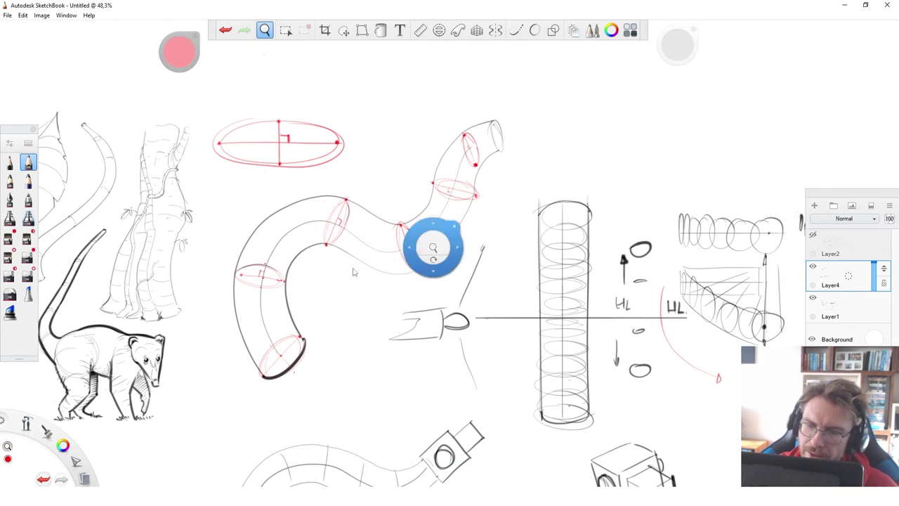
{"action": "left_click_drag", "start_coordinate": [321, 288], "coordinate": [355, 275]}
{"action": "key", "text": "space"}
{"action": "left_click_drag", "start_coordinate": [545, 281], "coordinate": [263, 377]}
{"action": "left_click_drag", "start_coordinate": [191, 61], "coordinate": [191, 113]}
{"action": "mouse_move", "coordinate": [322, 239]}
{"action": "left_mouse_down"}
{"action": "mouse_move", "coordinate": [521, 194]}
{"action": "mouse_move", "coordinate": [694, 103]}
{"action": "left_mouse_up"}
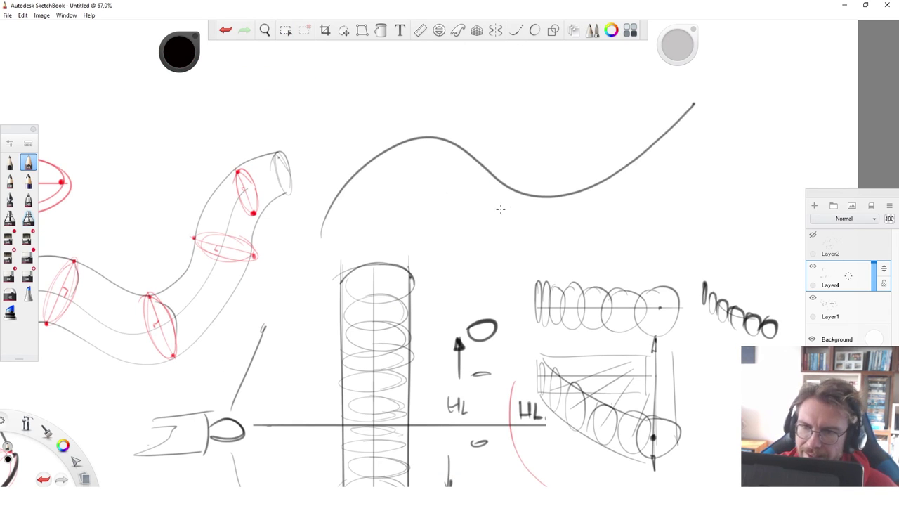
Step: Switch the colour to red and draw an ellipse above the curve with both axes and a right-angle mark where they cross
{"action": "left_click", "coordinate": [179, 53]}
{"action": "left_click_drag", "start_coordinate": [223, 61], "coordinate": [246, 59]}
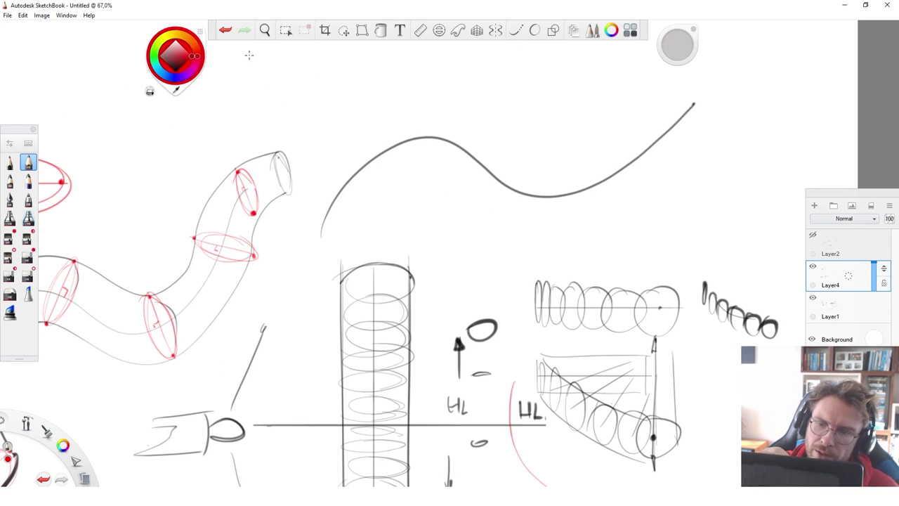
{"action": "key", "text": "space"}
{"action": "left_click_drag", "start_coordinate": [419, 218], "coordinate": [472, 188]}
{"action": "left_click_drag", "start_coordinate": [486, 171], "coordinate": [459, 273]}
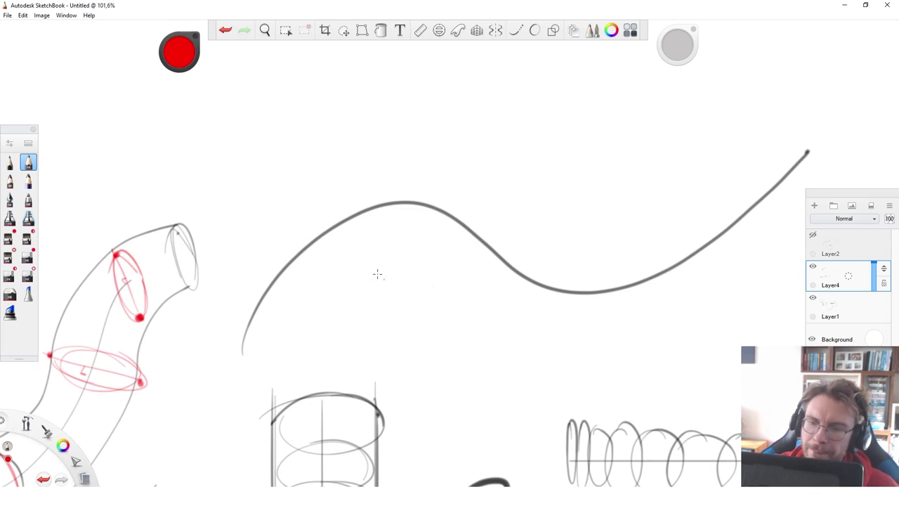
{"action": "left_click_drag", "start_coordinate": [293, 208], "coordinate": [338, 268]}
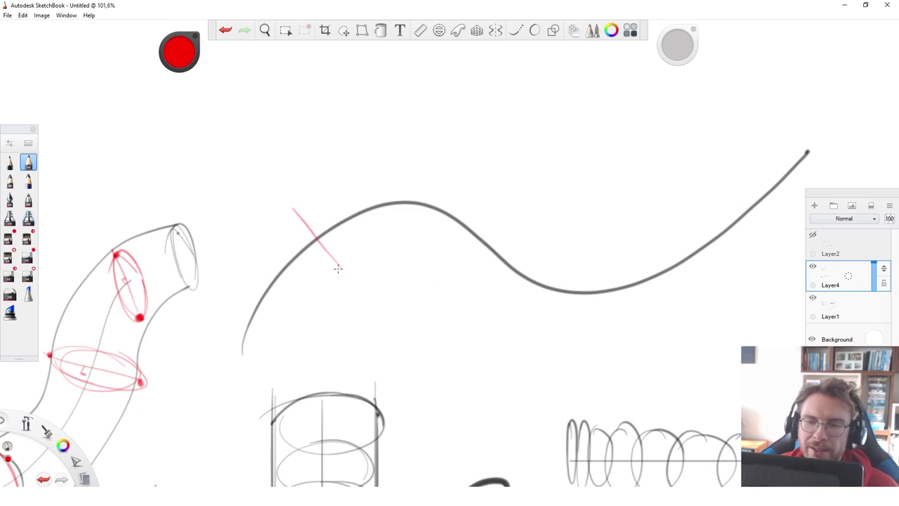
{"action": "key", "text": "ctrl+z"}
{"action": "left_click_drag", "start_coordinate": [202, 106], "coordinate": [349, 107]}
{"action": "left_click_drag", "start_coordinate": [273, 73], "coordinate": [277, 133]}
{"action": "mouse_move", "coordinate": [209, 90]}
{"action": "left_mouse_down"}
{"action": "mouse_move", "coordinate": [307, 68]}
{"action": "mouse_move", "coordinate": [207, 91]}
{"action": "left_mouse_up"}
{"action": "left_click_drag", "start_coordinate": [273, 98], "coordinate": [290, 110]}
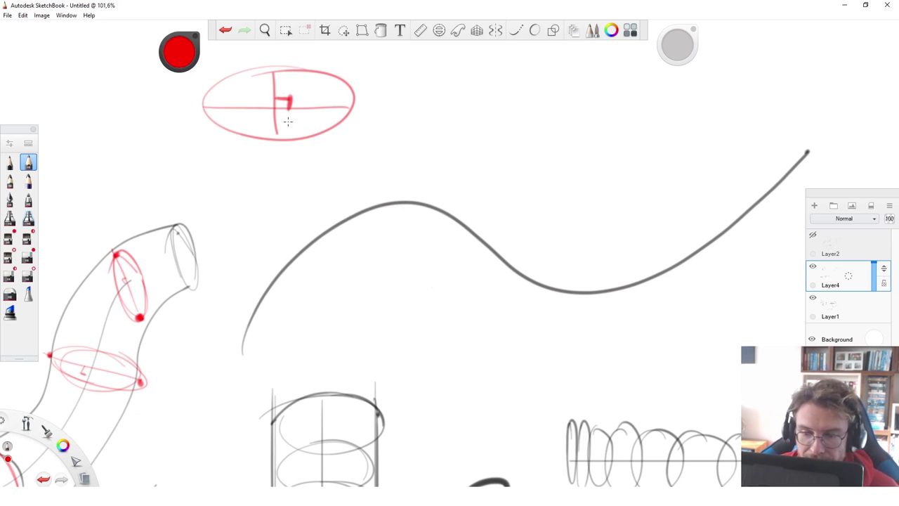
Step: Place five red dots spaced along the S-shaped curve
{"action": "left_click", "coordinate": [282, 271]}
{"action": "left_click", "coordinate": [370, 208]}
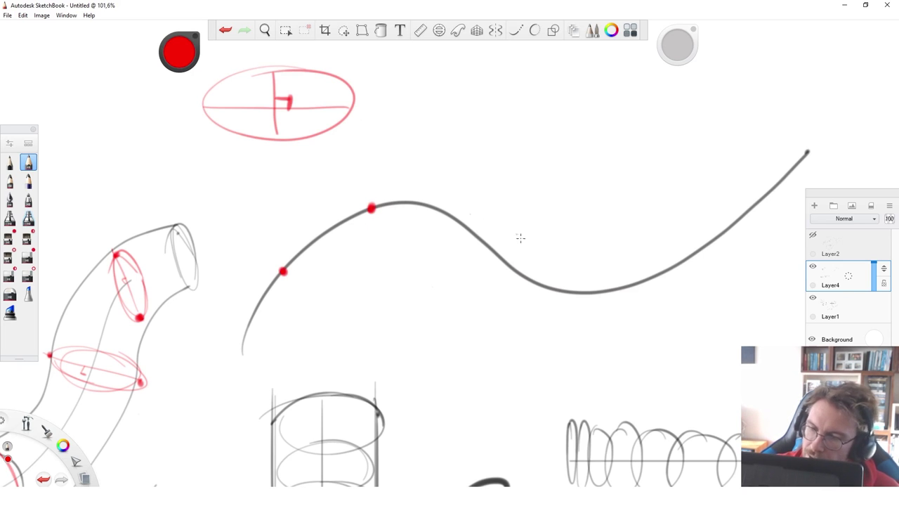
{"action": "left_click", "coordinate": [494, 252]}
{"action": "left_click", "coordinate": [616, 289]}
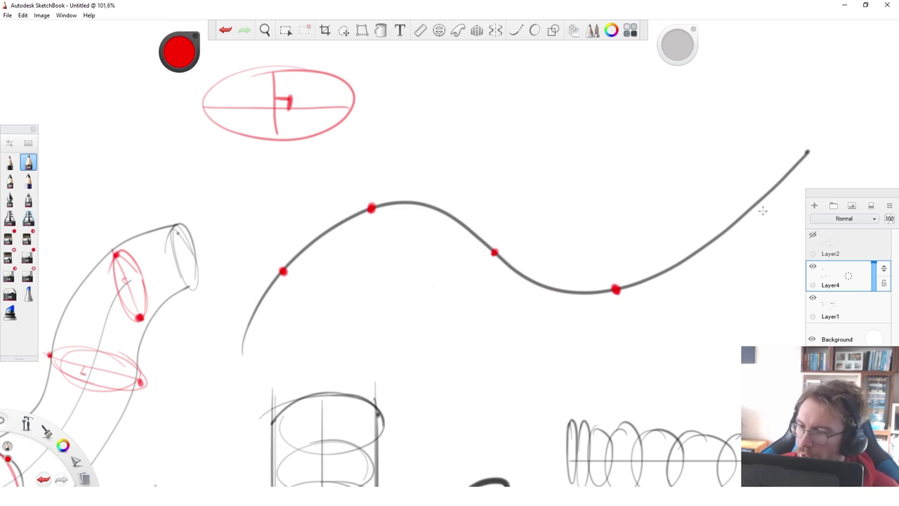
{"action": "left_click", "coordinate": [734, 223]}
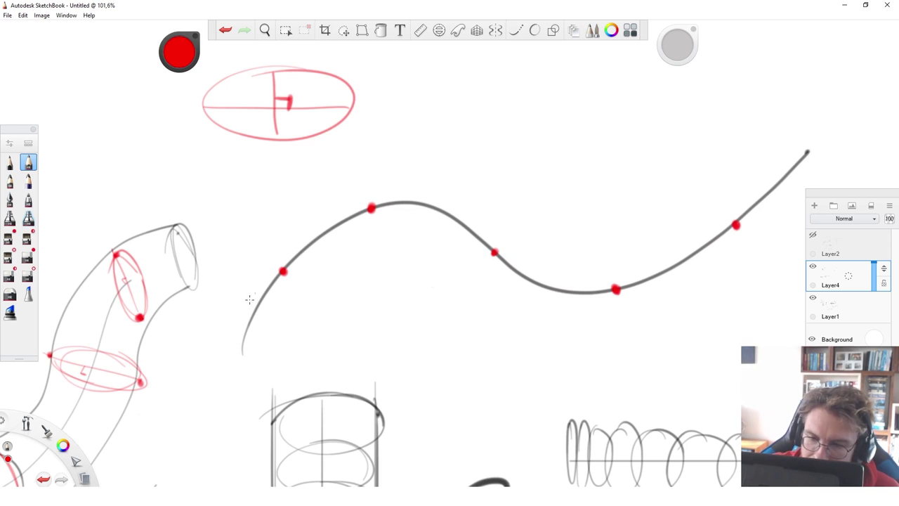
Step: Draw a short red tangent line through each of the five dots on the curve
{"action": "left_click_drag", "start_coordinate": [260, 291], "coordinate": [276, 275]}
{"action": "key", "text": "ctrl+z"}
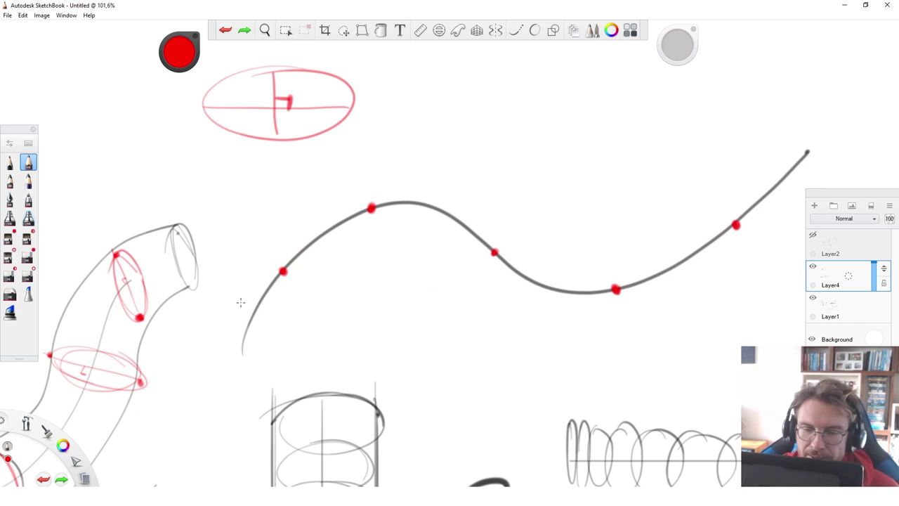
{"action": "left_click_drag", "start_coordinate": [248, 307], "coordinate": [313, 232]}
{"action": "mouse_move", "coordinate": [248, 307]}
{"action": "left_mouse_down"}
{"action": "mouse_move", "coordinate": [312, 236]}
{"action": "mouse_move", "coordinate": [429, 186]}
{"action": "left_mouse_up"}
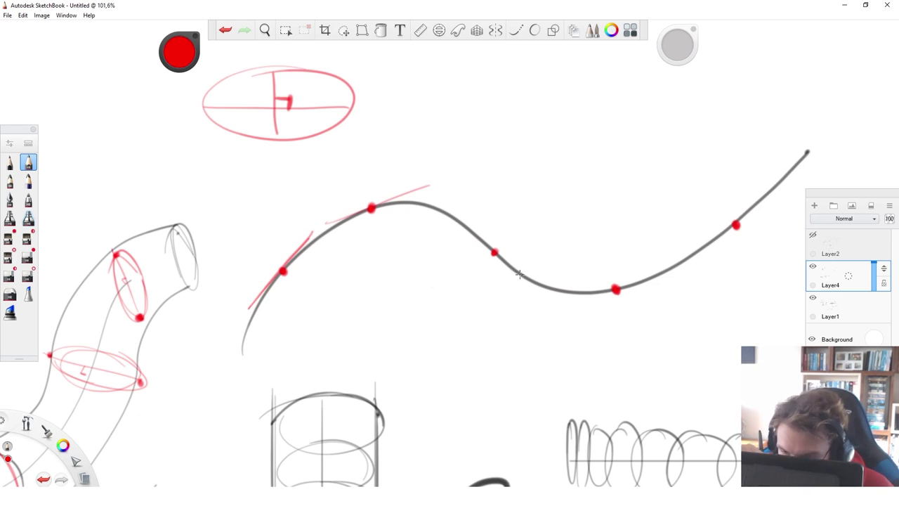
{"action": "left_click_drag", "start_coordinate": [477, 242], "coordinate": [521, 281]}
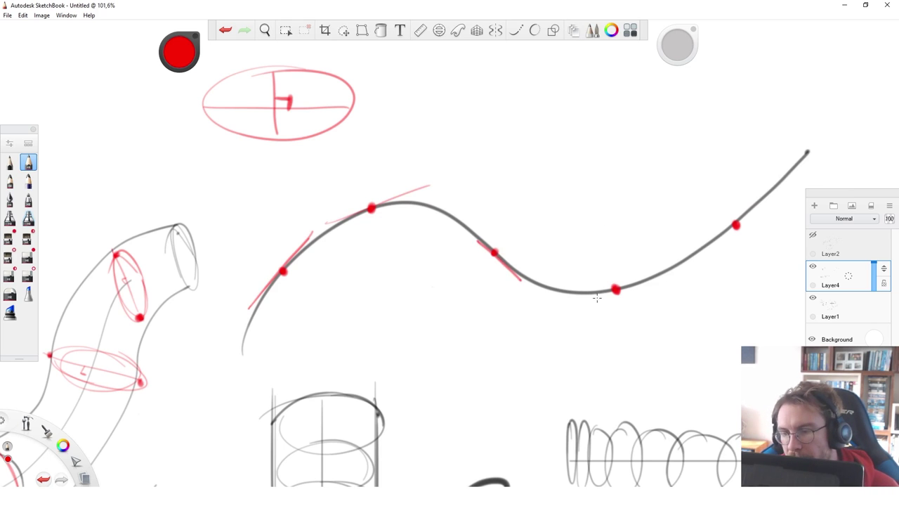
{"action": "left_click_drag", "start_coordinate": [576, 302], "coordinate": [686, 276]}
{"action": "key", "text": "space"}
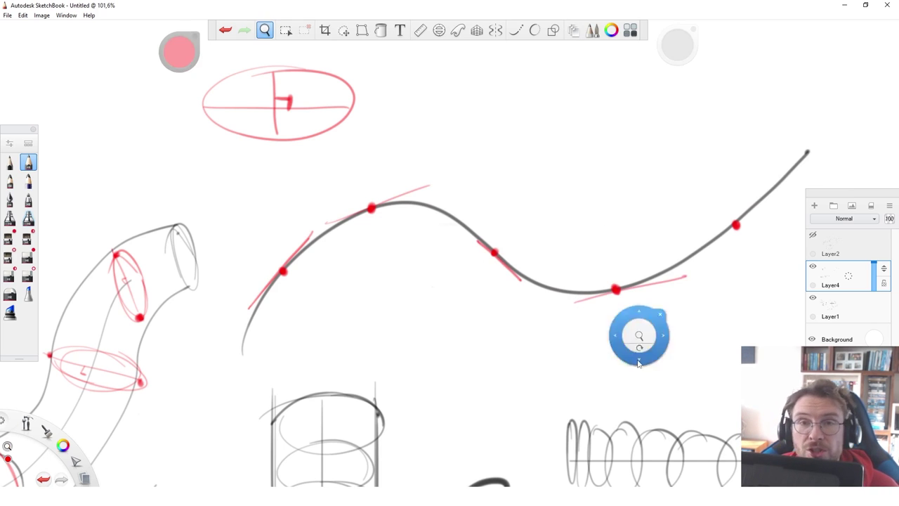
{"action": "left_click_drag", "start_coordinate": [654, 358], "coordinate": [486, 381]}
{"action": "left_click_drag", "start_coordinate": [570, 284], "coordinate": [658, 214]}
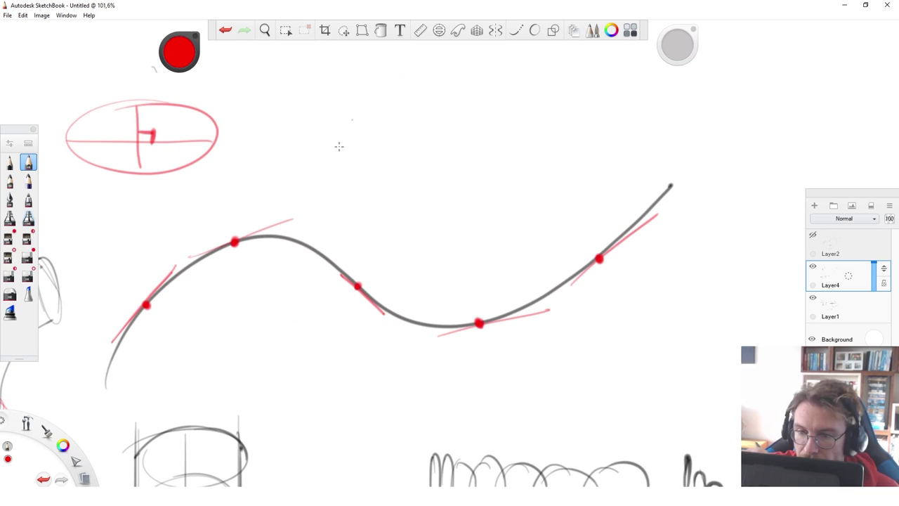
Step: Draw a red circle above the curve and mark three points on its outline, each with a tangent line through it
{"action": "left_click_drag", "start_coordinate": [371, 203], "coordinate": [453, 197]}
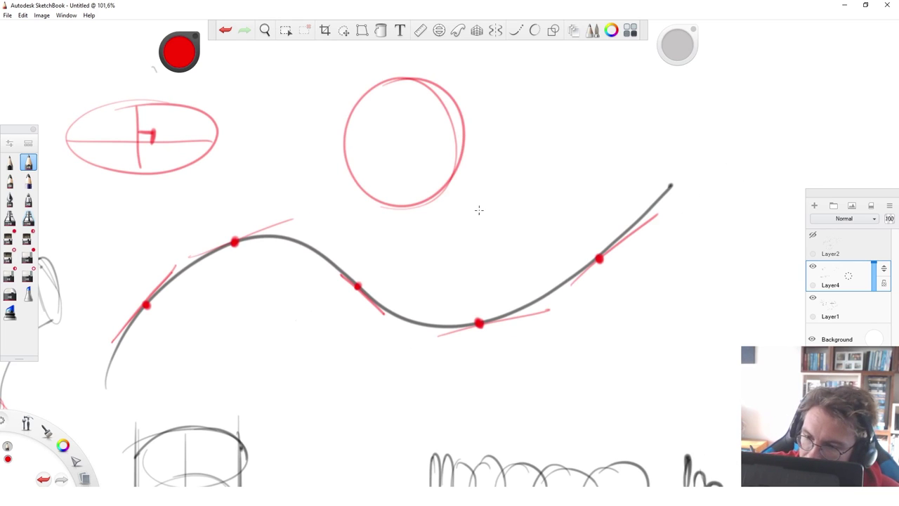
{"action": "left_click", "coordinate": [342, 138]}
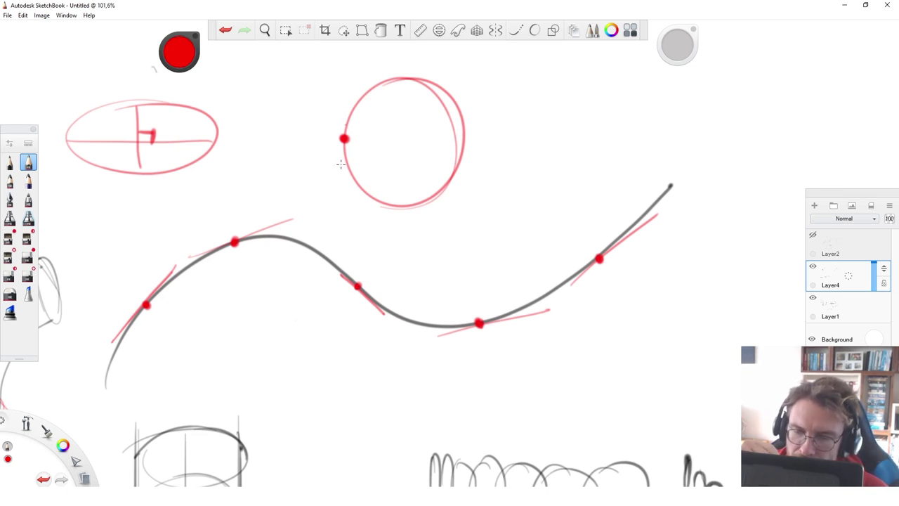
{"action": "left_click_drag", "start_coordinate": [342, 194], "coordinate": [349, 73]}
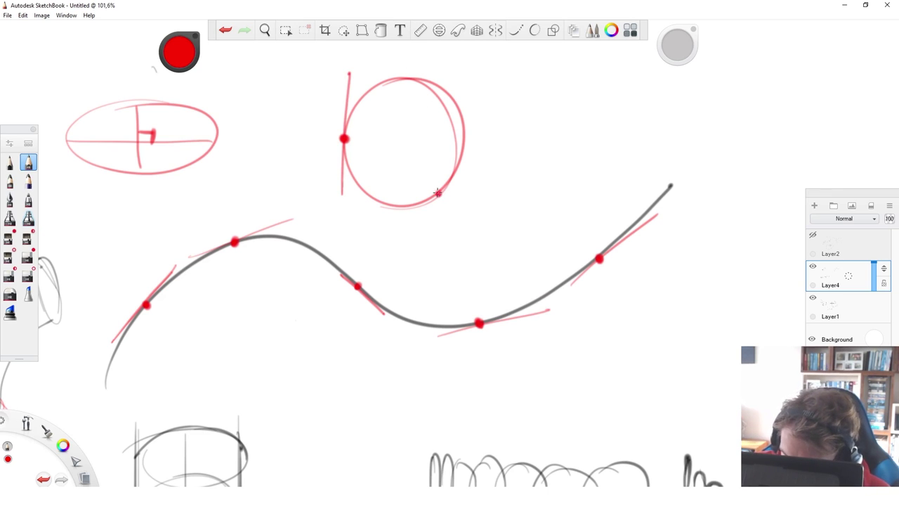
{"action": "left_click_drag", "start_coordinate": [394, 227], "coordinate": [477, 165]}
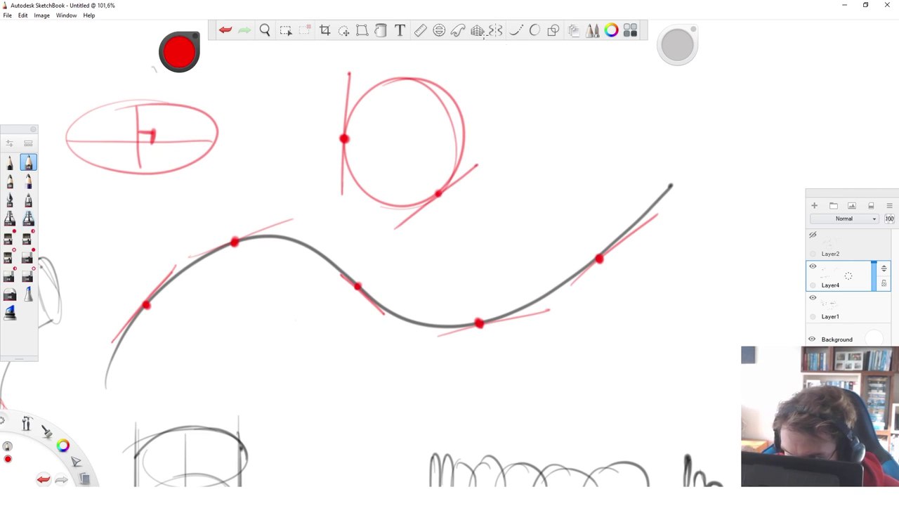
{"action": "left_click", "coordinate": [450, 93]}
{"action": "left_click_drag", "start_coordinate": [428, 64], "coordinate": [473, 123]}
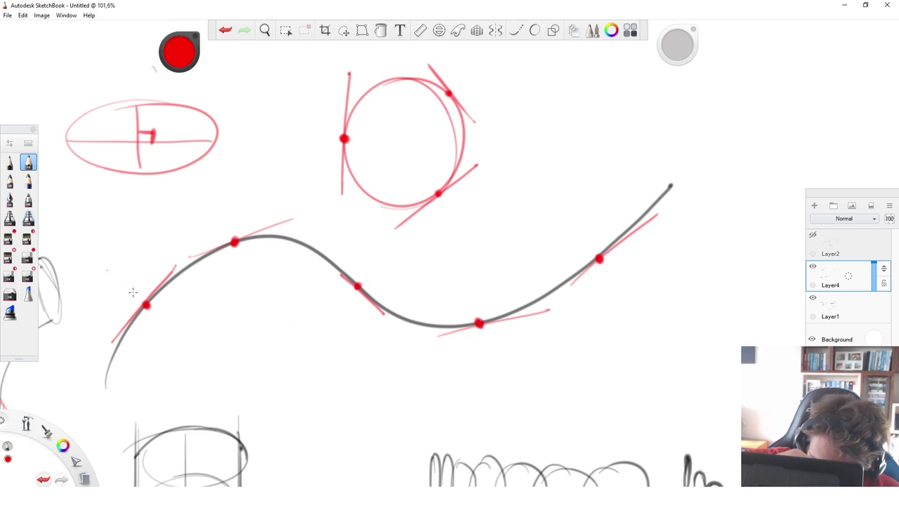
Step: Draw a red line perpendicular to the tangent through each of the curve's five dots, and dot the ends of the first one
{"action": "left_click_drag", "start_coordinate": [100, 261], "coordinate": [192, 344]}
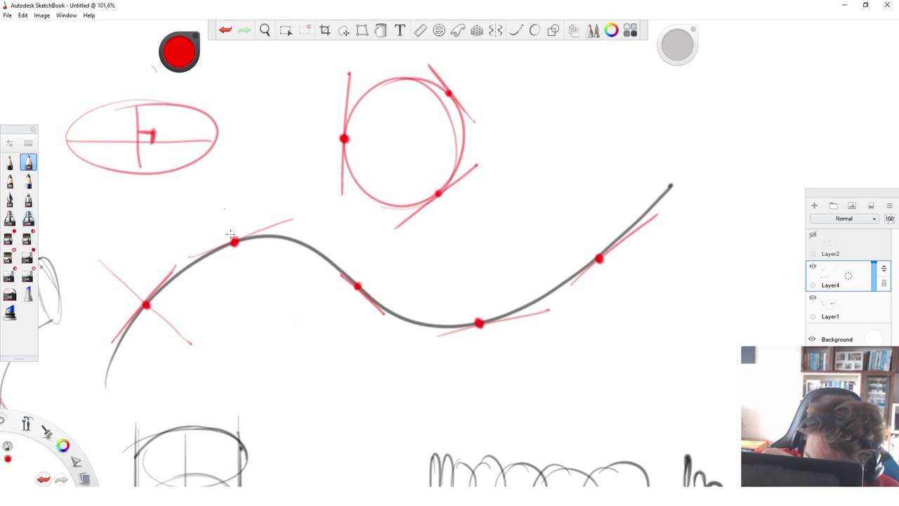
{"action": "left_click_drag", "start_coordinate": [217, 184], "coordinate": [258, 304]}
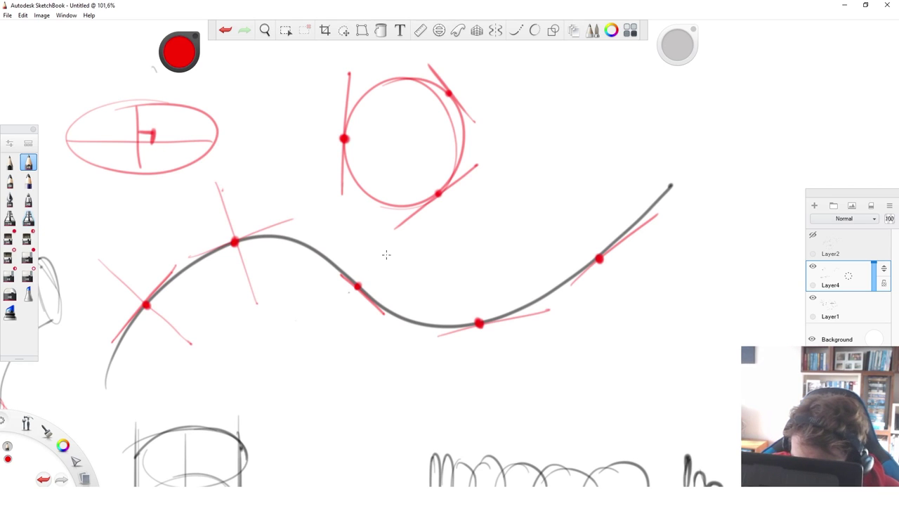
{"action": "left_click_drag", "start_coordinate": [323, 324], "coordinate": [407, 241]}
{"action": "left_click_drag", "start_coordinate": [467, 260], "coordinate": [491, 375]}
{"action": "left_click_drag", "start_coordinate": [563, 204], "coordinate": [639, 305]}
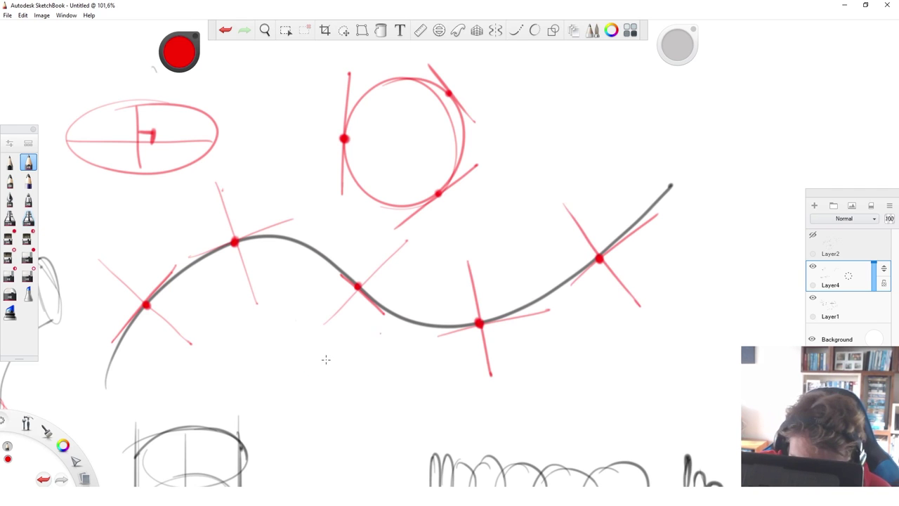
{"action": "left_click", "coordinate": [187, 343]}
{"action": "left_click", "coordinate": [101, 263]}
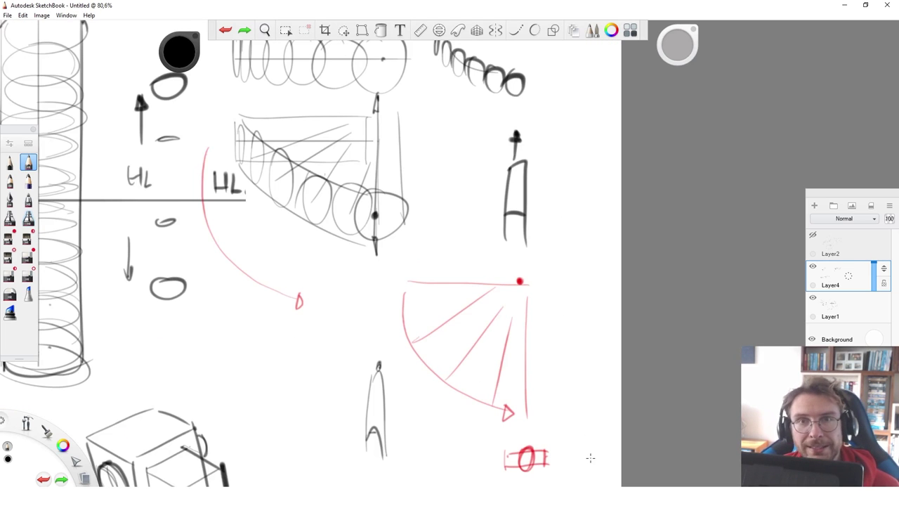
Step: Draw a straight black horizontal line through the middle of the row of ellipses below the small red ellipse-and-box sketch
{"action": "key", "text": "space"}
{"action": "left_click_drag", "start_coordinate": [70, 190], "coordinate": [278, 283]}
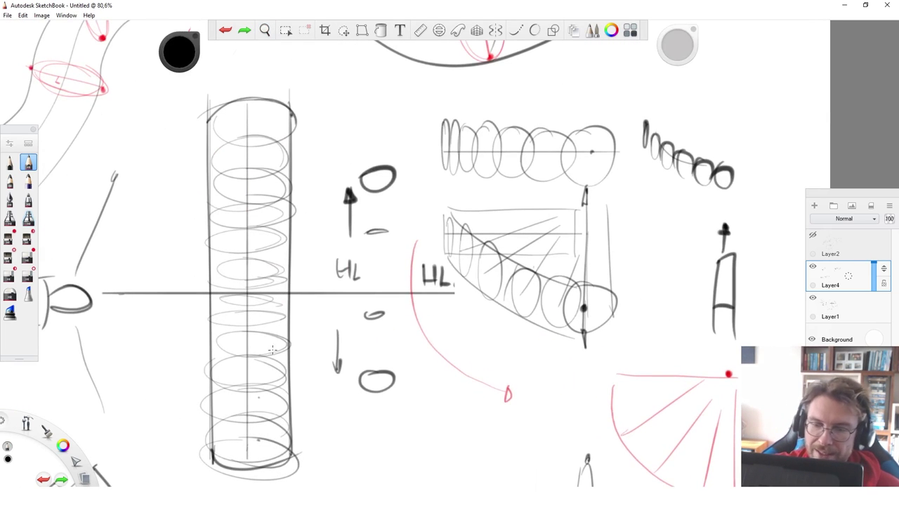
{"action": "key", "text": "space"}
{"action": "left_click_drag", "start_coordinate": [398, 243], "coordinate": [384, 360]}
{"action": "left_click_drag", "start_coordinate": [387, 378], "coordinate": [834, 221]}
{"action": "key", "text": "space"}
{"action": "left_click_drag", "start_coordinate": [637, 320], "coordinate": [271, 317]}
{"action": "key", "text": "space"}
{"action": "left_click_drag", "start_coordinate": [443, 257], "coordinate": [562, 262]}
{"action": "left_click_drag", "start_coordinate": [214, 260], "coordinate": [599, 260]}
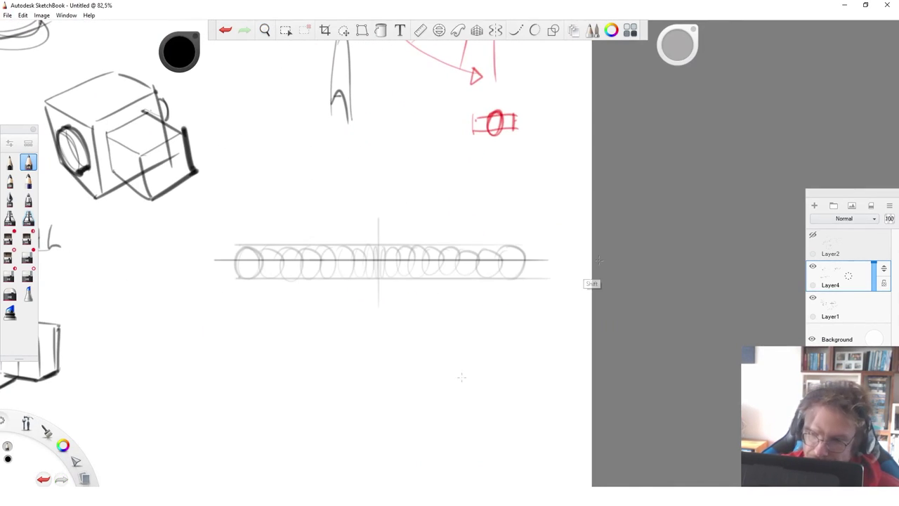
Step: Sketch a small black camera, a narrow box on a wider body, below the centre of the row of ellipses
{"action": "mouse_move", "coordinate": [361, 403]}
{"action": "left_mouse_down"}
{"action": "mouse_move", "coordinate": [363, 357]}
{"action": "mouse_move", "coordinate": [401, 400]}
{"action": "left_mouse_up"}
{"action": "mouse_move", "coordinate": [392, 328]}
{"action": "left_mouse_down"}
{"action": "mouse_move", "coordinate": [376, 354]}
{"action": "mouse_move", "coordinate": [392, 361]}
{"action": "left_mouse_up"}
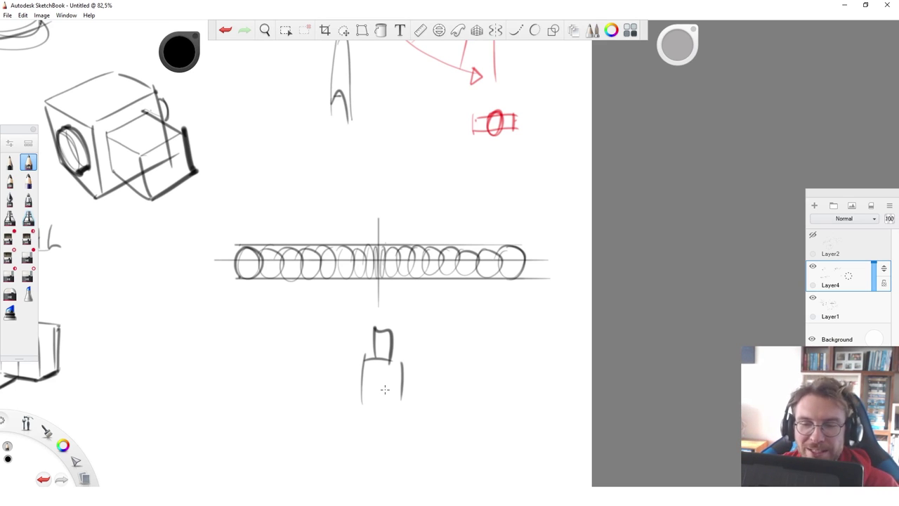
Step: Switch the drawing colour to red and draw two long horizontal lines above the row of ellipses as a tube's edges
{"action": "left_click", "coordinate": [181, 52]}
{"action": "left_click_drag", "start_coordinate": [189, 63], "coordinate": [222, 59]}
{"action": "left_click_drag", "start_coordinate": [226, 214], "coordinate": [563, 209]}
{"action": "left_click_drag", "start_coordinate": [233, 181], "coordinate": [559, 176]}
Step: Fill the red tube with cross-contour strokes, straight at the centre and curving increasingly outward towards both ends
{"action": "left_click_drag", "start_coordinate": [378, 178], "coordinate": [379, 212]}
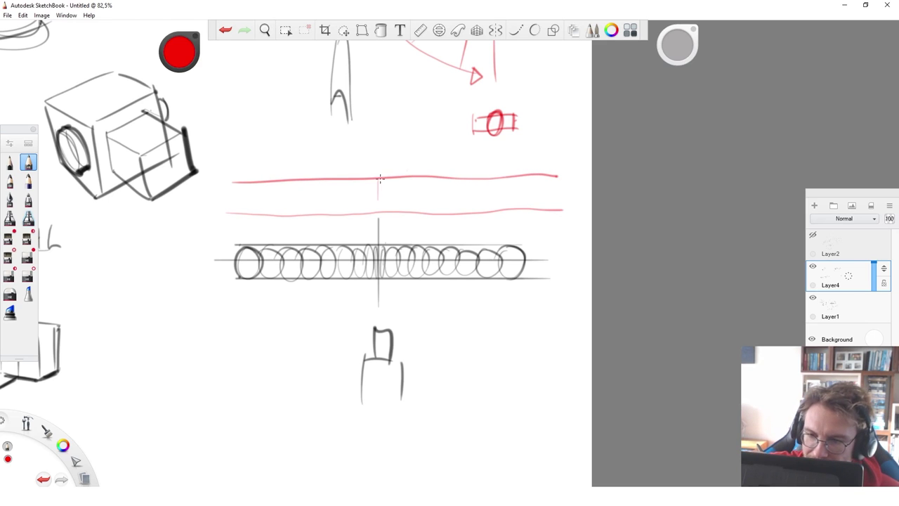
{"action": "mouse_move", "coordinate": [373, 179]}
{"action": "left_mouse_down"}
{"action": "mouse_move", "coordinate": [374, 210]}
{"action": "mouse_move", "coordinate": [383, 209]}
{"action": "left_mouse_up"}
{"action": "left_click_drag", "start_coordinate": [389, 198], "coordinate": [389, 212]}
{"action": "left_click_drag", "start_coordinate": [369, 181], "coordinate": [351, 213]}
{"action": "mouse_move", "coordinate": [340, 178]}
{"action": "left_mouse_down"}
{"action": "mouse_move", "coordinate": [334, 206]}
{"action": "mouse_move", "coordinate": [315, 215]}
{"action": "left_mouse_up"}
{"action": "mouse_move", "coordinate": [302, 180]}
{"action": "left_mouse_down"}
{"action": "mouse_move", "coordinate": [291, 215]}
{"action": "mouse_move", "coordinate": [271, 215]}
{"action": "left_mouse_up"}
{"action": "left_click_drag", "start_coordinate": [257, 177], "coordinate": [249, 213]}
{"action": "left_click_drag", "start_coordinate": [243, 178], "coordinate": [232, 212]}
{"action": "mouse_move", "coordinate": [398, 195]}
{"action": "left_mouse_down"}
{"action": "mouse_move", "coordinate": [400, 181]}
{"action": "mouse_move", "coordinate": [409, 211]}
{"action": "left_mouse_up"}
{"action": "mouse_move", "coordinate": [415, 180]}
{"action": "left_mouse_down"}
{"action": "mouse_move", "coordinate": [421, 211]}
{"action": "mouse_move", "coordinate": [432, 212]}
{"action": "left_mouse_up"}
{"action": "mouse_move", "coordinate": [456, 177]}
{"action": "left_mouse_down"}
{"action": "mouse_move", "coordinate": [453, 206]}
{"action": "mouse_move", "coordinate": [462, 213]}
{"action": "left_mouse_up"}
{"action": "left_click_drag", "start_coordinate": [484, 181], "coordinate": [486, 214]}
{"action": "mouse_move", "coordinate": [500, 178]}
{"action": "left_mouse_down"}
{"action": "mouse_move", "coordinate": [507, 209]}
{"action": "mouse_move", "coordinate": [525, 208]}
{"action": "left_mouse_up"}
{"action": "left_click_drag", "start_coordinate": [537, 171], "coordinate": [532, 209]}
{"action": "left_click_drag", "start_coordinate": [550, 174], "coordinate": [555, 205]}
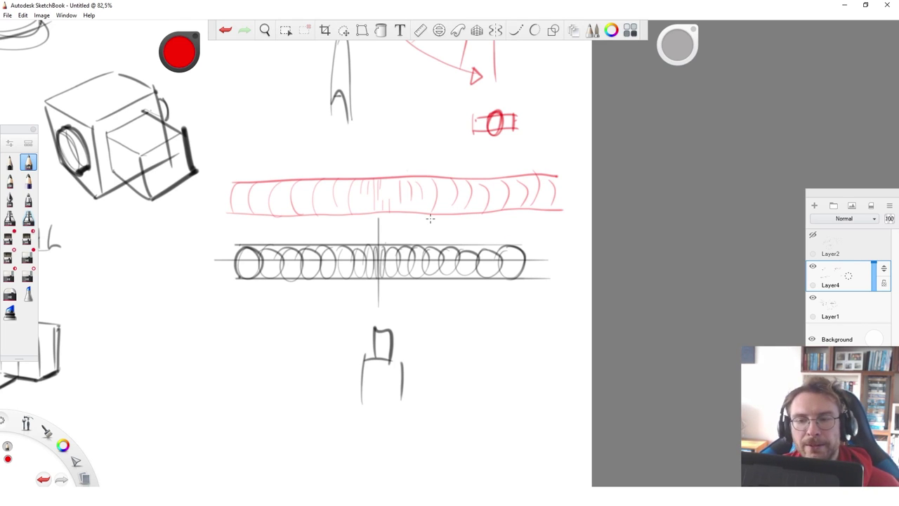
Step: Select the black camera sketch with a lasso and move it further down from the row of ellipses
{"action": "key", "text": "space"}
{"action": "left_click_drag", "start_coordinate": [517, 105], "coordinate": [502, 380]}
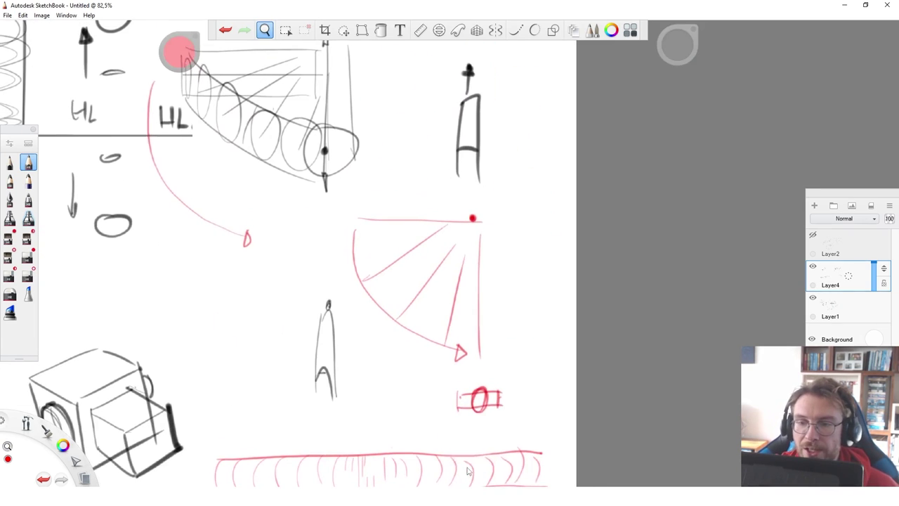
{"action": "key", "text": "space"}
{"action": "left_click_drag", "start_coordinate": [460, 249], "coordinate": [457, 216]}
{"action": "left_click_drag", "start_coordinate": [518, 482], "coordinate": [523, 167]}
{"action": "key", "text": "l"}
{"action": "mouse_move", "coordinate": [412, 391]}
{"action": "left_mouse_down"}
{"action": "mouse_move", "coordinate": [421, 363]}
{"action": "mouse_move", "coordinate": [317, 407]}
{"action": "left_mouse_up"}
{"action": "left_click_drag", "start_coordinate": [400, 330], "coordinate": [394, 460]}
{"action": "key", "text": "Escape"}
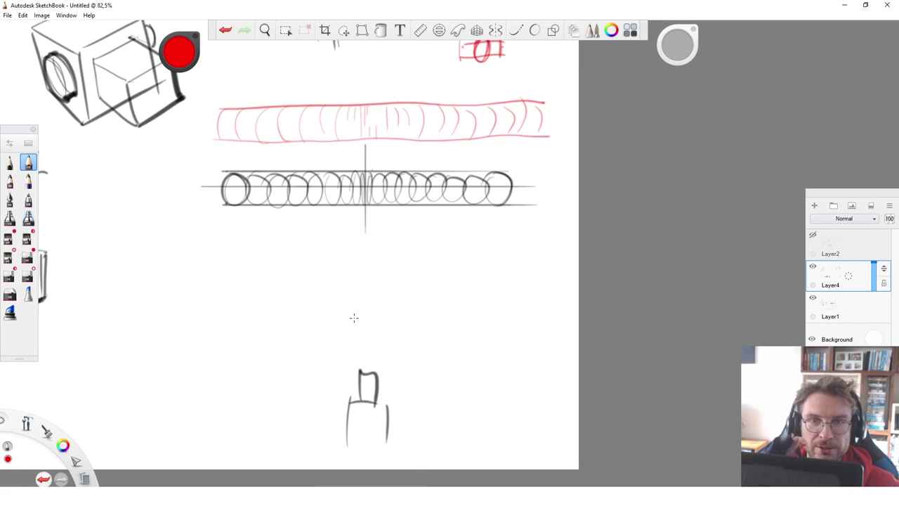
Step: Draw a red tapered cylinder from two circles above the camera, and a curved arrow sweeping up to its left
{"action": "left_click_drag", "start_coordinate": [375, 333], "coordinate": [372, 324]}
{"action": "mouse_move", "coordinate": [367, 273]}
{"action": "left_mouse_down"}
{"action": "mouse_move", "coordinate": [360, 265]}
{"action": "mouse_move", "coordinate": [344, 330]}
{"action": "mouse_move", "coordinate": [376, 267]}
{"action": "left_mouse_up"}
{"action": "mouse_move", "coordinate": [215, 245]}
{"action": "left_mouse_down"}
{"action": "mouse_move", "coordinate": [236, 297]}
{"action": "mouse_move", "coordinate": [326, 356]}
{"action": "mouse_move", "coordinate": [216, 257]}
{"action": "left_mouse_up"}
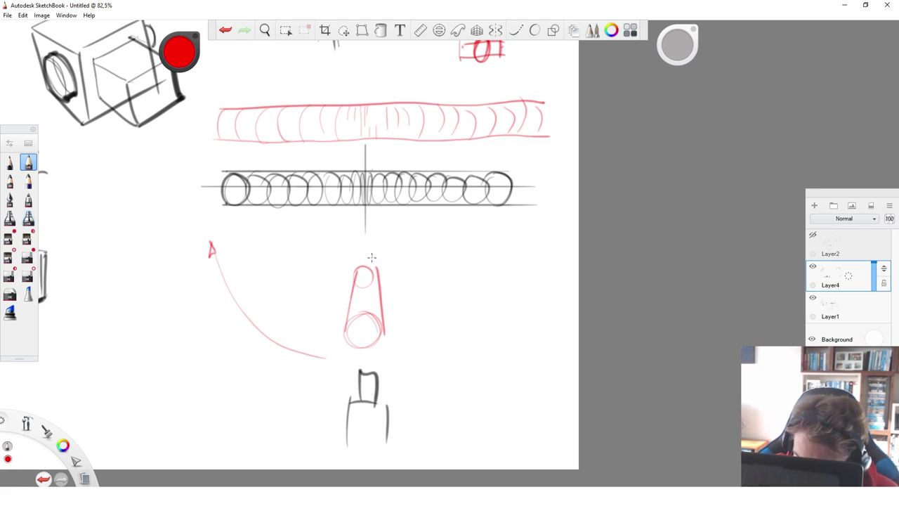
Step: Draw a dashed red axis through the cylinder and further dashed axes fanning out to ticks along the curved arrow
{"action": "left_click_drag", "start_coordinate": [363, 250], "coordinate": [361, 281]}
{"action": "left_click_drag", "start_coordinate": [362, 338], "coordinate": [362, 358]}
{"action": "left_click_drag", "start_coordinate": [301, 348], "coordinate": [307, 340]}
{"action": "left_click_drag", "start_coordinate": [320, 318], "coordinate": [340, 285]}
{"action": "left_click_drag", "start_coordinate": [357, 259], "coordinate": [363, 248]}
{"action": "left_click_drag", "start_coordinate": [243, 323], "coordinate": [289, 293]}
{"action": "left_click_drag", "start_coordinate": [307, 281], "coordinate": [313, 278]}
{"action": "left_click_drag", "start_coordinate": [335, 258], "coordinate": [351, 248]}
{"action": "left_click_drag", "start_coordinate": [220, 279], "coordinate": [233, 275]}
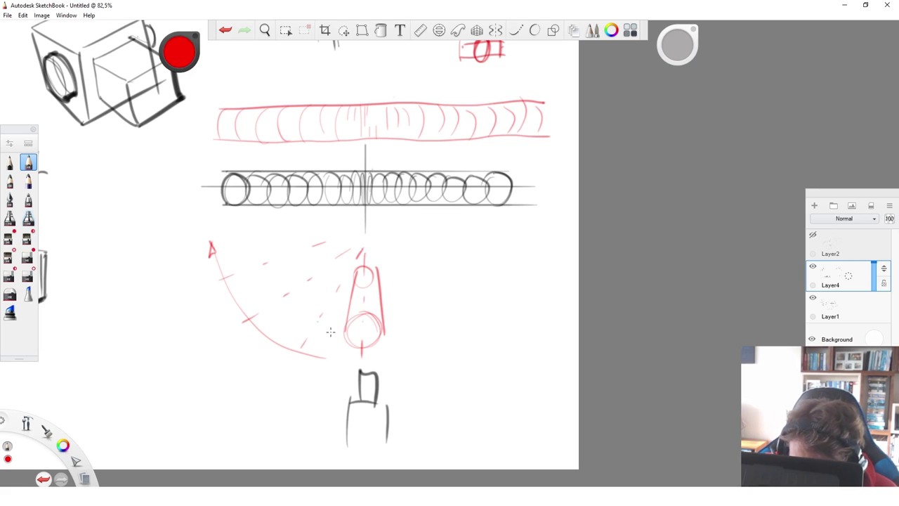
Step: Draw four more red cylinders fanned along the curved arrow, with narrowing end ellipses, and a red dot where the axes meet
{"action": "mouse_move", "coordinate": [315, 341]}
{"action": "left_mouse_down"}
{"action": "mouse_move", "coordinate": [302, 317]}
{"action": "mouse_move", "coordinate": [325, 330]}
{"action": "mouse_move", "coordinate": [312, 310]}
{"action": "mouse_move", "coordinate": [346, 261]}
{"action": "mouse_move", "coordinate": [358, 278]}
{"action": "mouse_move", "coordinate": [343, 274]}
{"action": "left_mouse_up"}
{"action": "mouse_move", "coordinate": [267, 289]}
{"action": "left_mouse_down"}
{"action": "mouse_move", "coordinate": [281, 322]}
{"action": "mouse_move", "coordinate": [332, 275]}
{"action": "mouse_move", "coordinate": [326, 250]}
{"action": "mouse_move", "coordinate": [337, 271]}
{"action": "mouse_move", "coordinate": [330, 257]}
{"action": "left_mouse_up"}
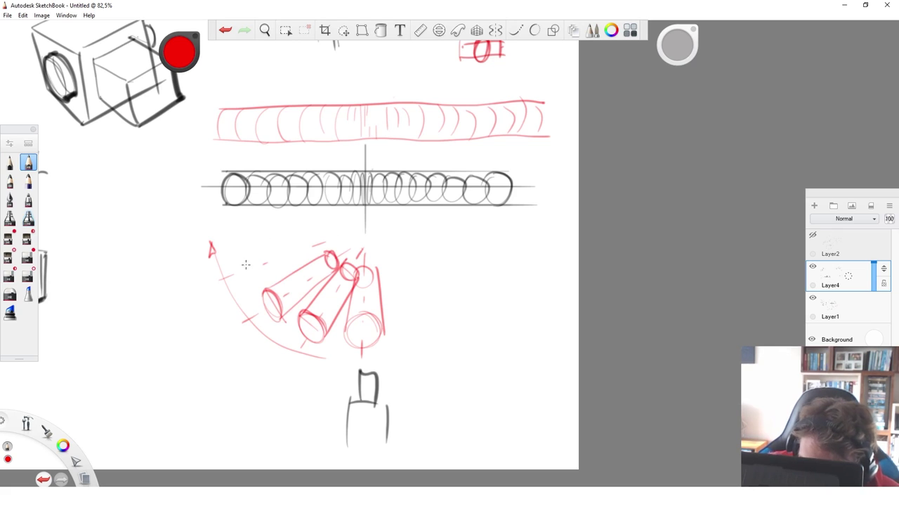
{"action": "left_click_drag", "start_coordinate": [248, 258], "coordinate": [252, 283]}
{"action": "mouse_move", "coordinate": [244, 253]}
{"action": "left_mouse_down"}
{"action": "mouse_move", "coordinate": [251, 283]}
{"action": "mouse_move", "coordinate": [309, 235]}
{"action": "left_mouse_up"}
{"action": "left_click_drag", "start_coordinate": [252, 282], "coordinate": [321, 247]}
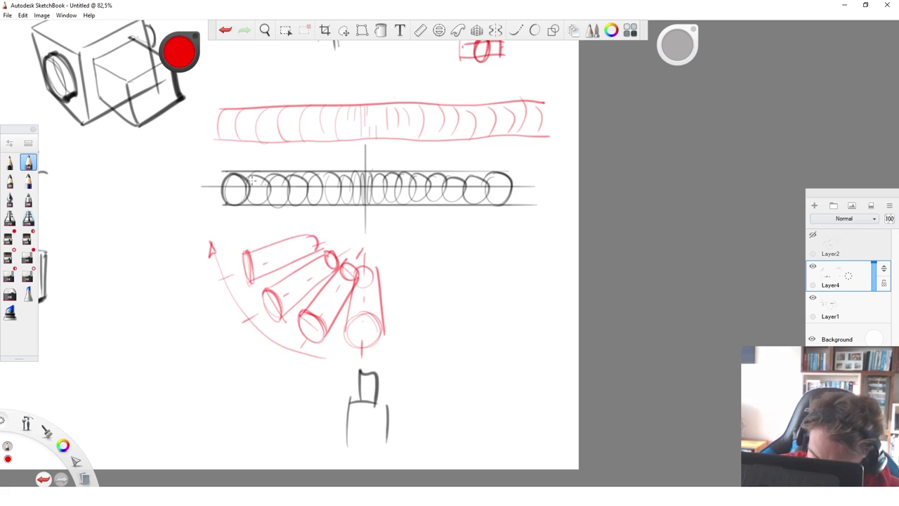
{"action": "mouse_move", "coordinate": [235, 234]}
{"action": "left_mouse_down"}
{"action": "mouse_move", "coordinate": [239, 256]}
{"action": "mouse_move", "coordinate": [284, 224]}
{"action": "mouse_move", "coordinate": [308, 223]}
{"action": "left_mouse_up"}
{"action": "mouse_move", "coordinate": [238, 255]}
{"action": "left_mouse_down"}
{"action": "mouse_move", "coordinate": [321, 238]}
{"action": "mouse_move", "coordinate": [300, 224]}
{"action": "mouse_move", "coordinate": [322, 259]}
{"action": "mouse_move", "coordinate": [365, 234]}
{"action": "mouse_move", "coordinate": [365, 253]}
{"action": "mouse_move", "coordinate": [342, 251]}
{"action": "mouse_move", "coordinate": [340, 234]}
{"action": "mouse_move", "coordinate": [357, 232]}
{"action": "mouse_move", "coordinate": [328, 234]}
{"action": "left_mouse_up"}
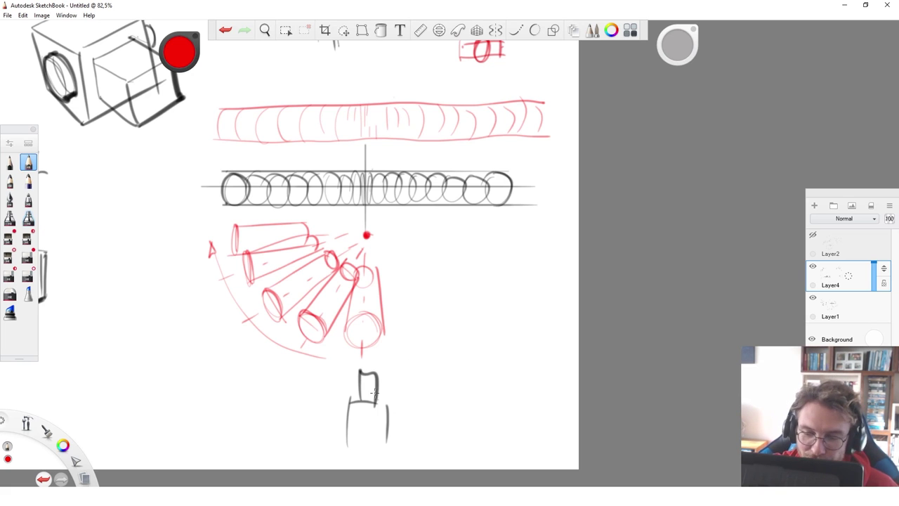
Step: Switch the drawing colour to blue and try outlining the end ellipse of the second-highest fanned cylinder
{"action": "left_click_drag", "start_coordinate": [243, 277], "coordinate": [247, 254]}
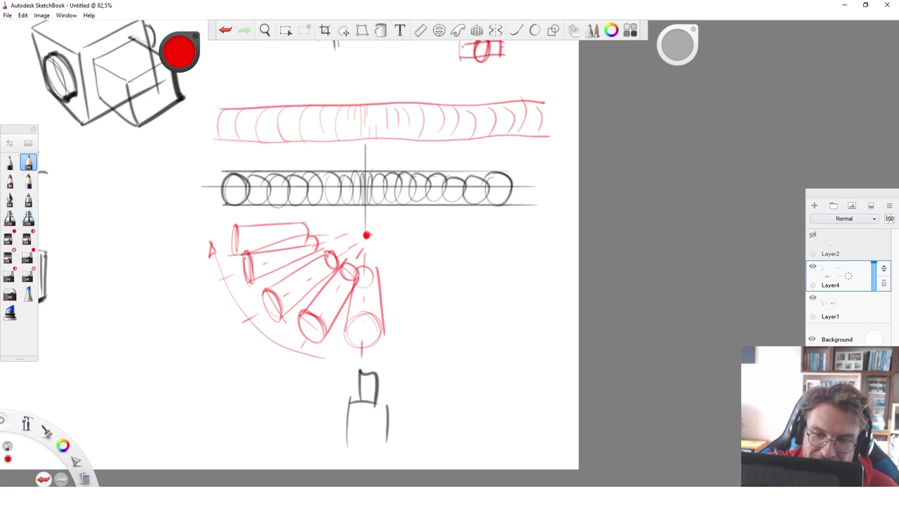
{"action": "left_click", "coordinate": [197, 59]}
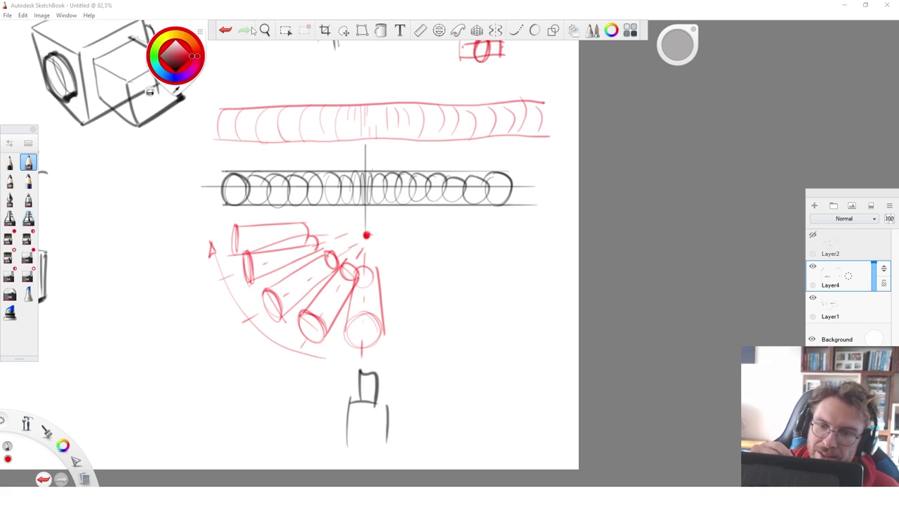
{"action": "left_click", "coordinate": [171, 80]}
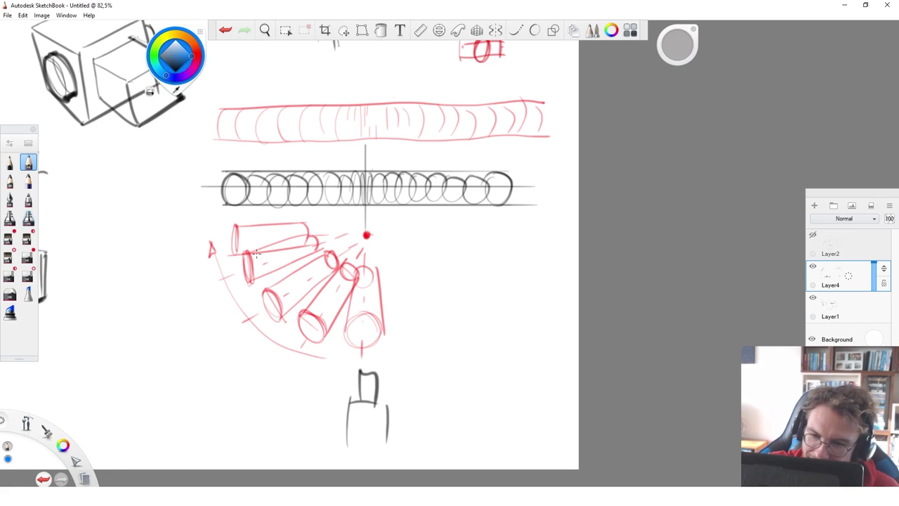
{"action": "left_click_drag", "start_coordinate": [244, 262], "coordinate": [248, 254]}
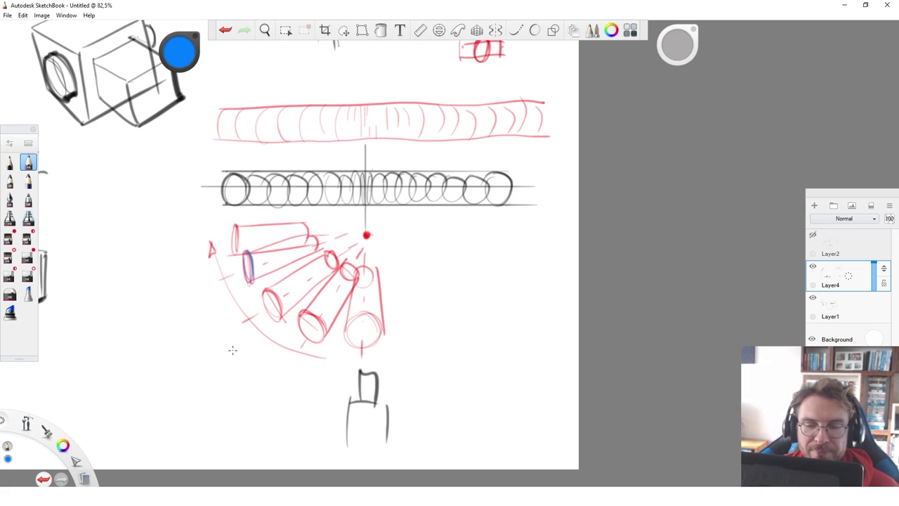
{"action": "key", "text": "ctrl+z"}
Step: Draw a pair of blue eyes above a curved line to the right of the camera sketch
{"action": "key", "text": "space"}
{"action": "left_click_drag", "start_coordinate": [645, 443], "coordinate": [485, 416]}
{"action": "mouse_move", "coordinate": [305, 402]}
{"action": "left_mouse_down"}
{"action": "mouse_move", "coordinate": [355, 407]}
{"action": "mouse_move", "coordinate": [316, 392]}
{"action": "mouse_move", "coordinate": [347, 394]}
{"action": "mouse_move", "coordinate": [361, 420]}
{"action": "left_mouse_up"}
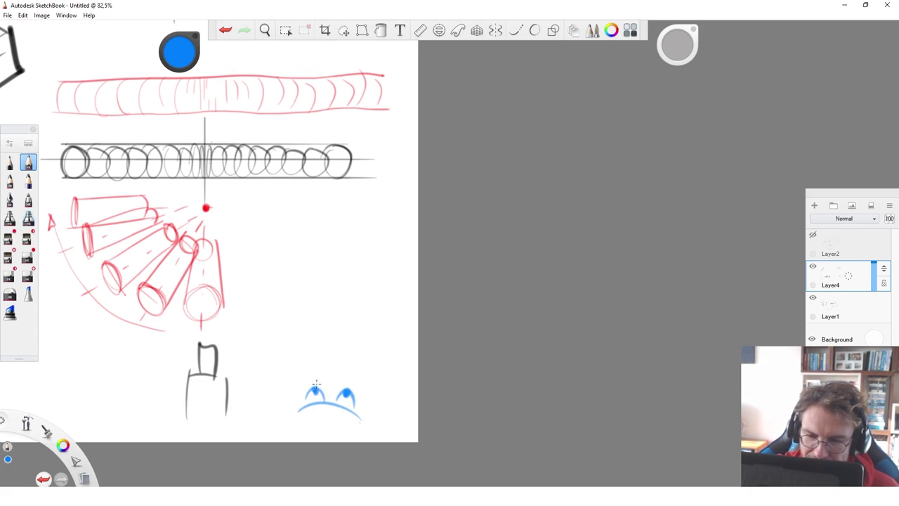
{"action": "key", "text": "ctrl+z"}
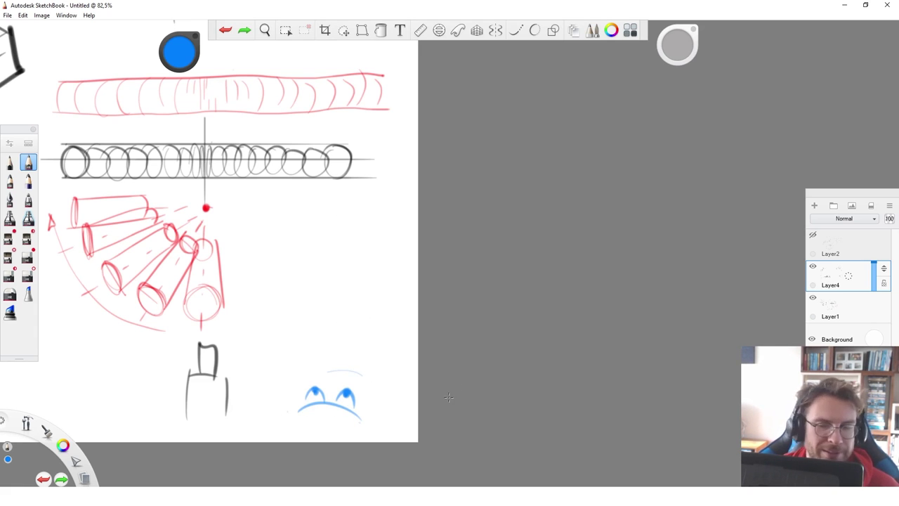
Step: Draw two blue cylinders above the eyes, the upper one horizontal and the lower one tilted up to the right
{"action": "left_click_drag", "start_coordinate": [239, 246], "coordinate": [311, 245]}
{"action": "mouse_move", "coordinate": [242, 210]}
{"action": "left_mouse_down"}
{"action": "mouse_move", "coordinate": [333, 213]}
{"action": "mouse_move", "coordinate": [327, 240]}
{"action": "left_mouse_up"}
{"action": "mouse_move", "coordinate": [261, 272]}
{"action": "left_mouse_down"}
{"action": "mouse_move", "coordinate": [271, 295]}
{"action": "mouse_move", "coordinate": [334, 242]}
{"action": "left_mouse_up"}
{"action": "left_click_drag", "start_coordinate": [265, 302], "coordinate": [341, 268]}
Step: Draw a dashed blue sight line from the left eye past the cylinders' left ends, and darken the tilted cylinder's end ellipse
{"action": "left_click_drag", "start_coordinate": [310, 364], "coordinate": [296, 340]}
{"action": "left_click_drag", "start_coordinate": [289, 329], "coordinate": [284, 323]}
{"action": "left_click_drag", "start_coordinate": [276, 310], "coordinate": [264, 289]}
{"action": "left_click_drag", "start_coordinate": [260, 276], "coordinate": [242, 245]}
{"action": "left_click_drag", "start_coordinate": [223, 207], "coordinate": [213, 185]}
{"action": "left_click_drag", "start_coordinate": [260, 275], "coordinate": [266, 295]}
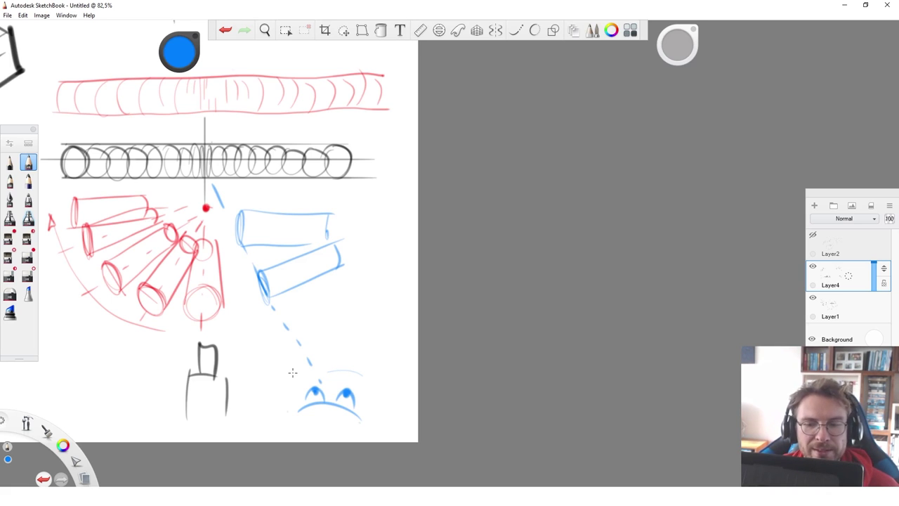
{"action": "left_click_drag", "start_coordinate": [267, 298], "coordinate": [260, 276]}
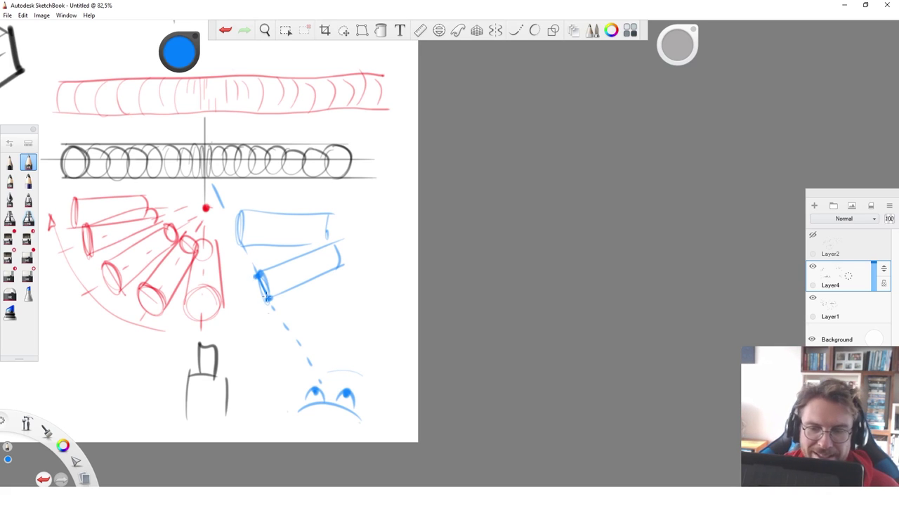
Step: Draw a blue three-sided box open to the right beside the cylinders, and thicken the left end curve of the horizontal cylinder
{"action": "left_click_drag", "start_coordinate": [368, 288], "coordinate": [368, 340]}
{"action": "left_click_drag", "start_coordinate": [368, 286], "coordinate": [409, 288]}
{"action": "left_click_drag", "start_coordinate": [368, 341], "coordinate": [413, 342]}
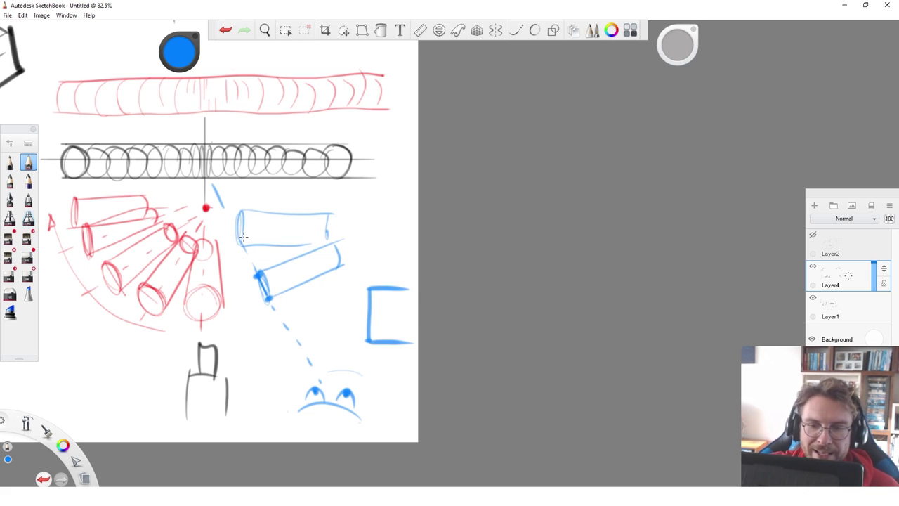
{"action": "mouse_move", "coordinate": [242, 244]}
{"action": "left_mouse_down"}
{"action": "mouse_move", "coordinate": [242, 214]}
{"action": "mouse_move", "coordinate": [248, 247]}
{"action": "left_mouse_up"}
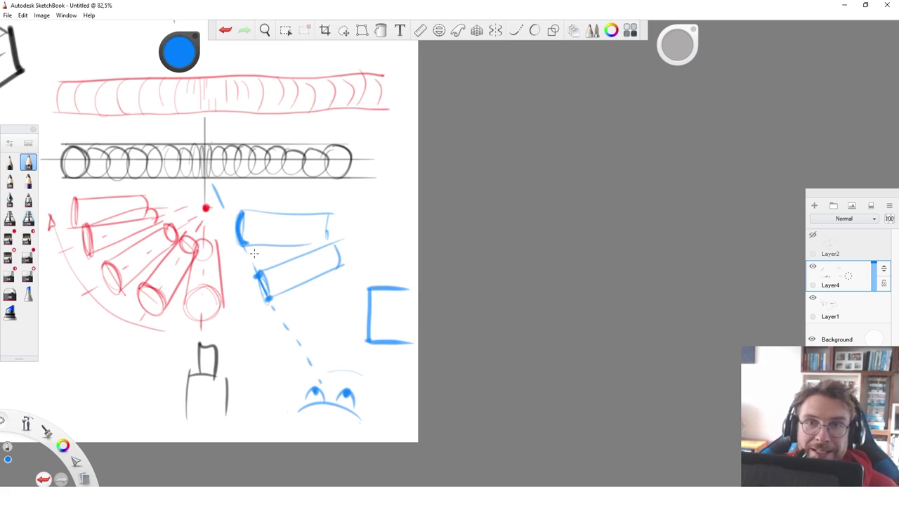